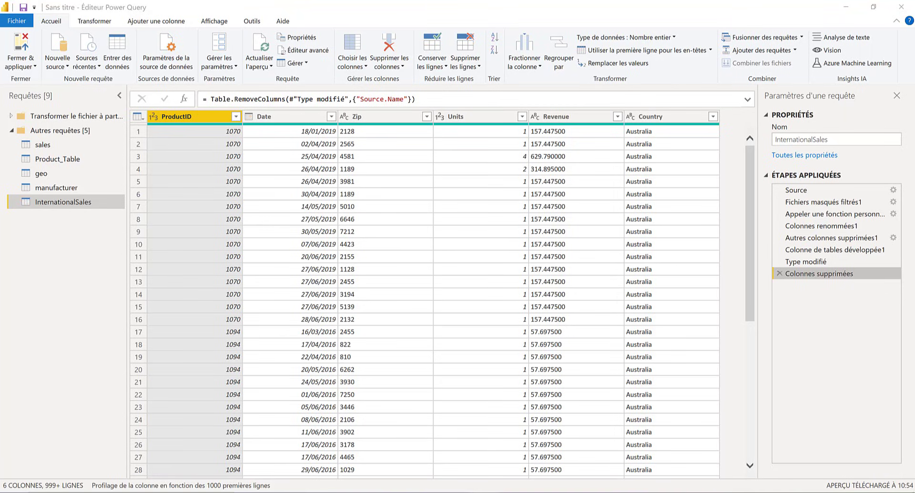
- Rename the sales query to Sales with a capital S
left_click(53, 144)
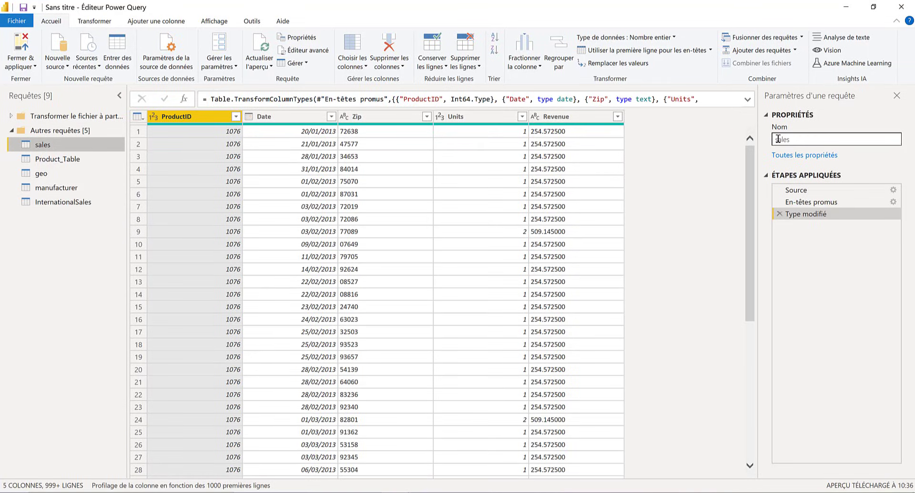
left_click(776, 139)
key("BackSpace")
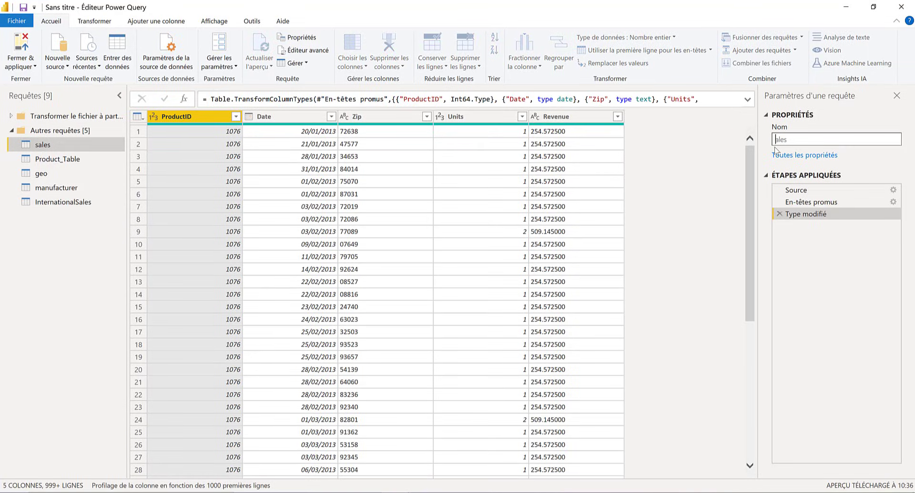
type("S")
key("Return")
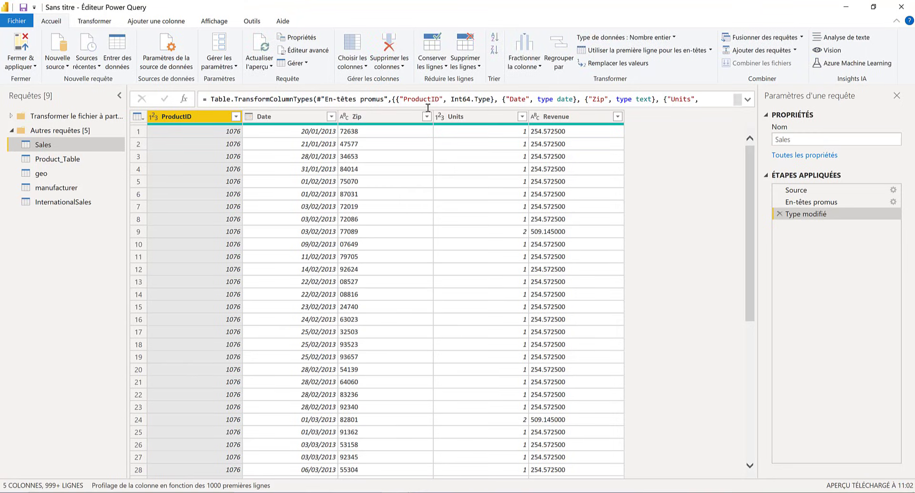
- Rename the Product_Table query to Product
left_click(56, 161)
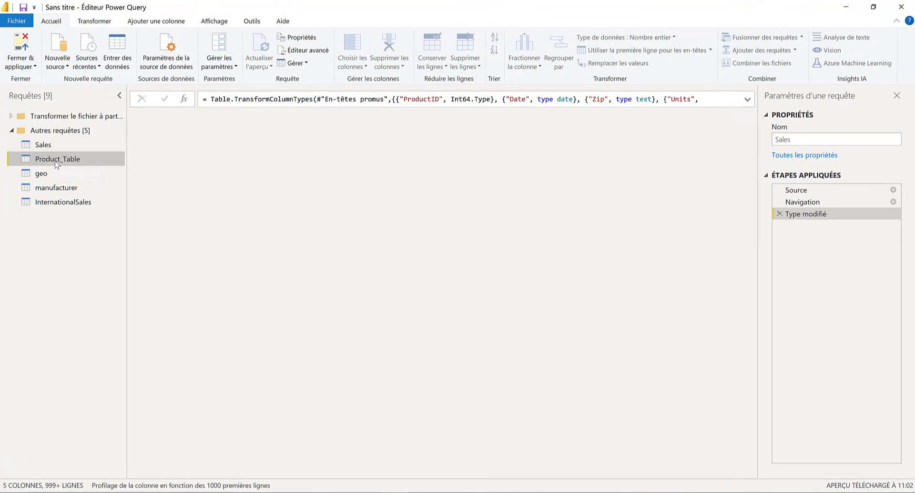
left_click(827, 141)
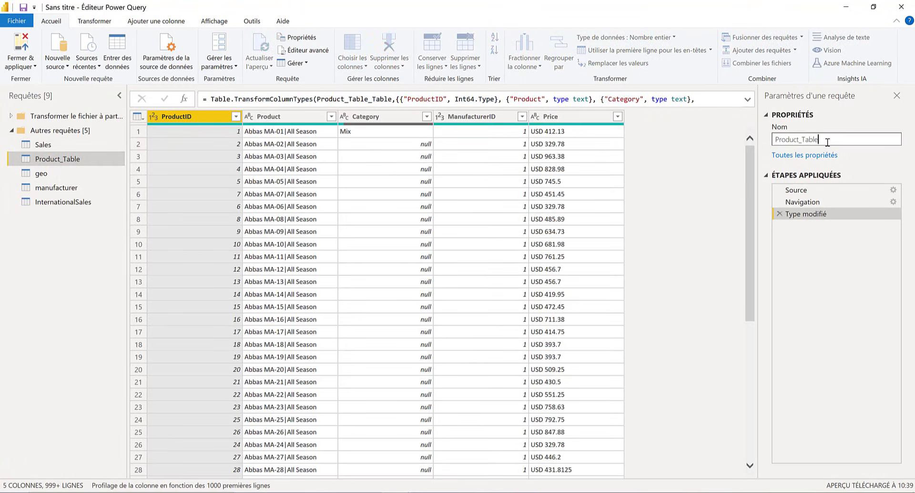
key("BackSpace")
key("BackSpace")
key("BackSpace")
key("Return")
- Rename the geo query to Geography
left_click(58, 177)
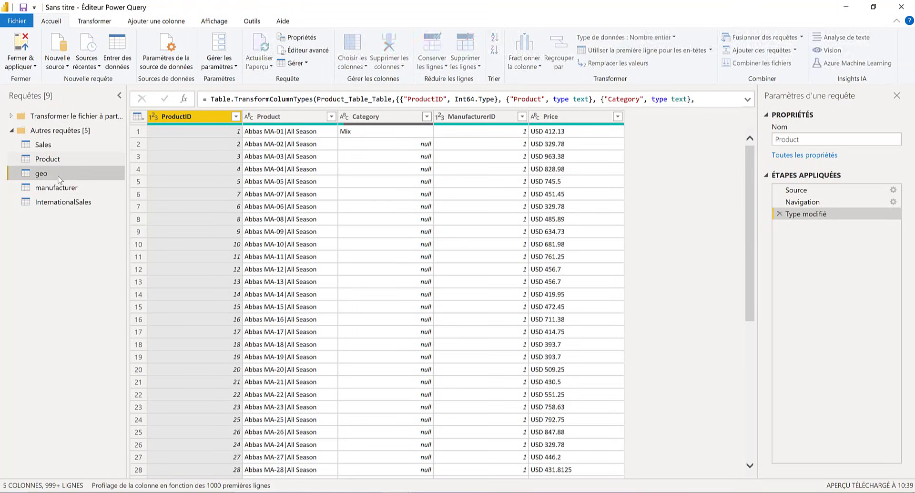
double_click(811, 140)
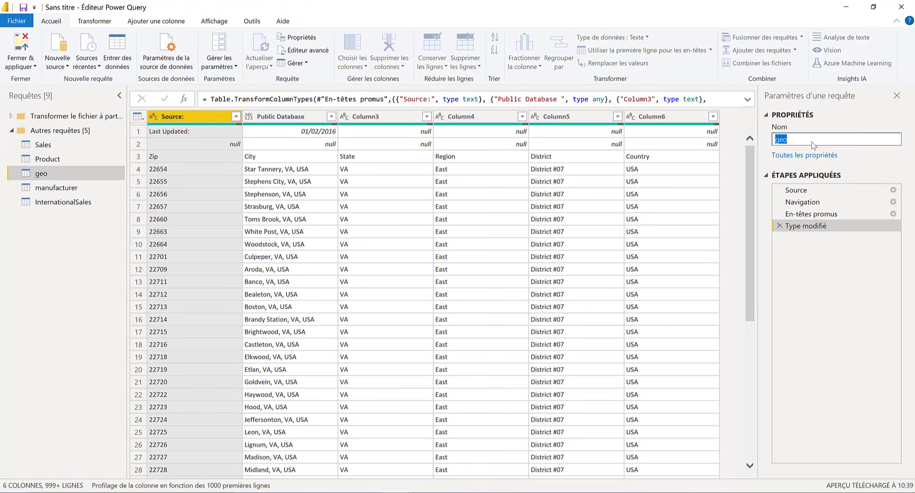
type("Geography")
key("Return")
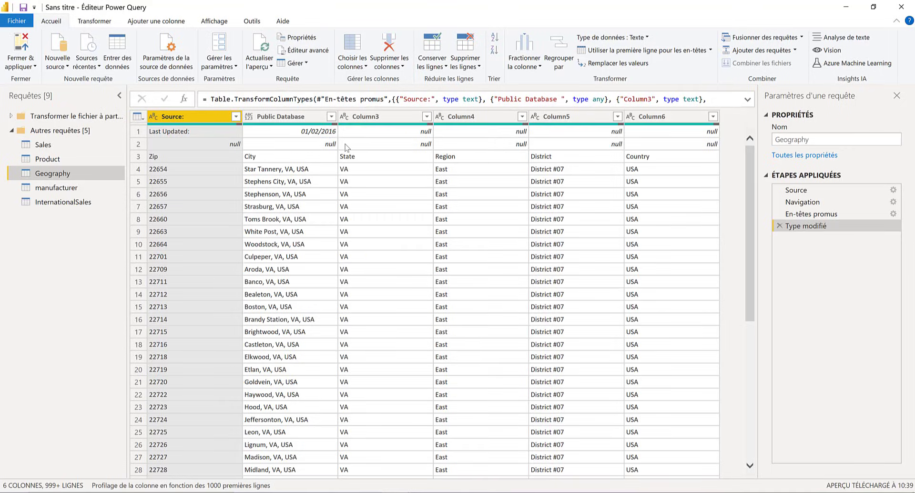
- Rename the manufacturer query to Manufacturer with a capital M
left_click(76, 188)
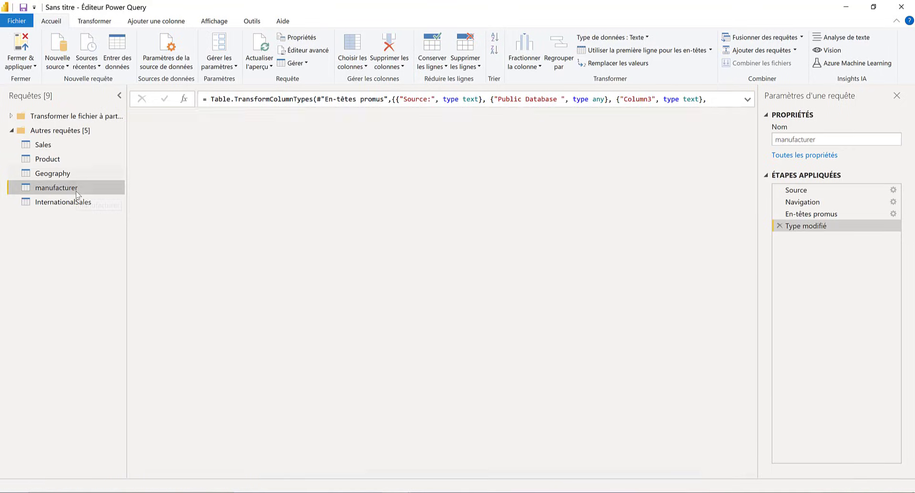
left_click(818, 141)
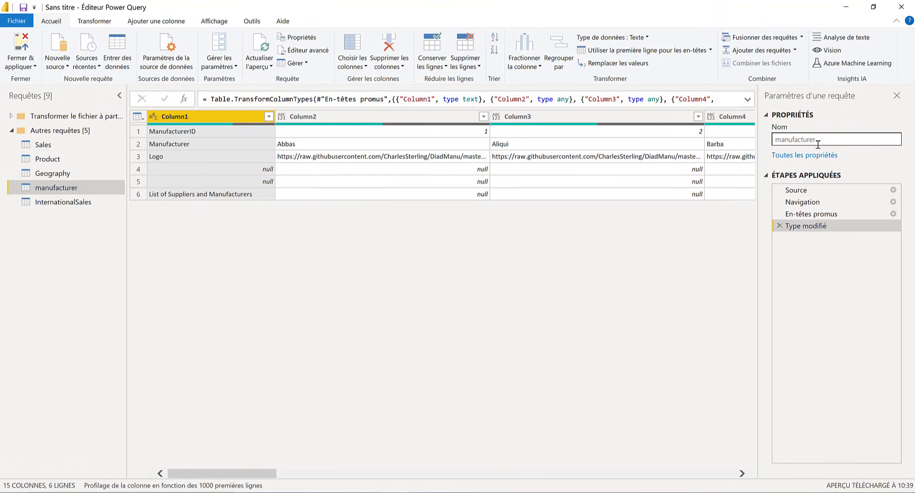
left_click(782, 139)
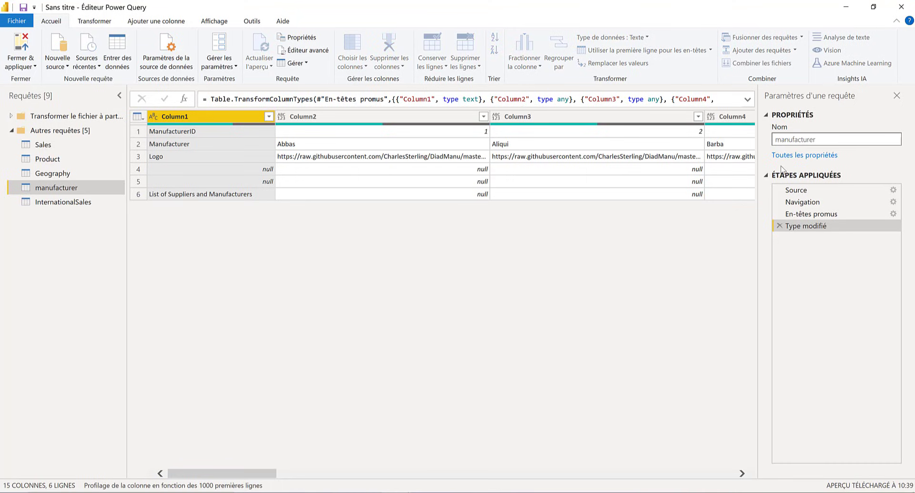
key("BackSpace")
type("M")
key("Return")
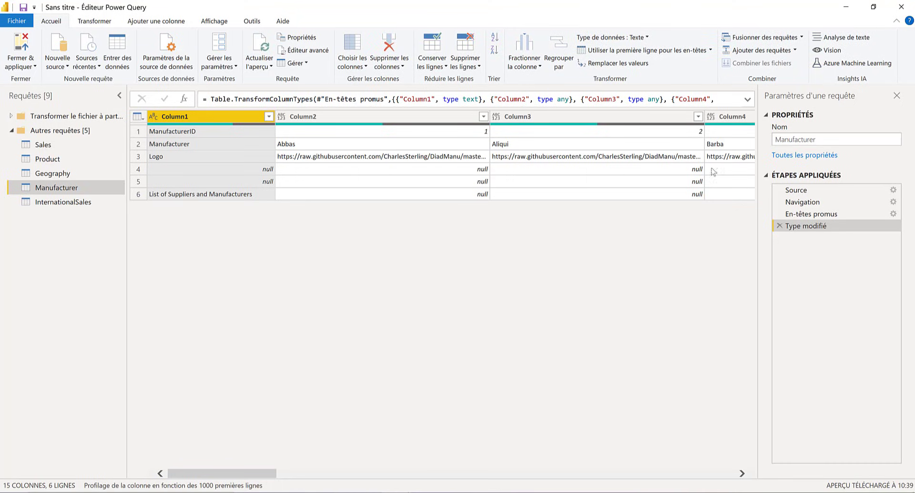
- Rename the InternationalSales query to International Sales, with a space between the two words
left_click(71, 201)
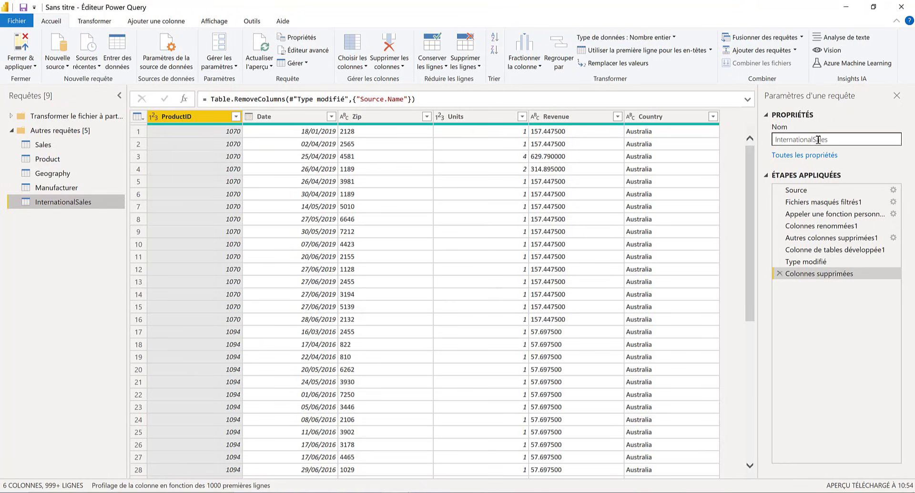
left_click(814, 139)
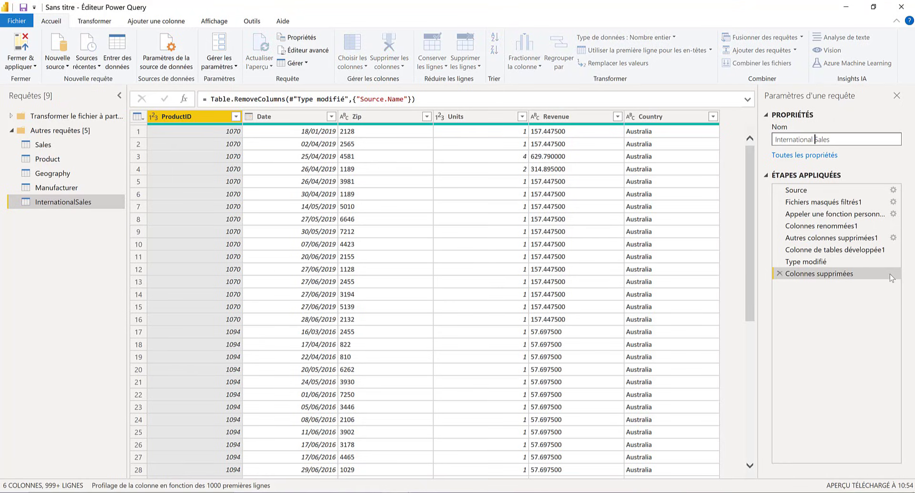
key("Return")
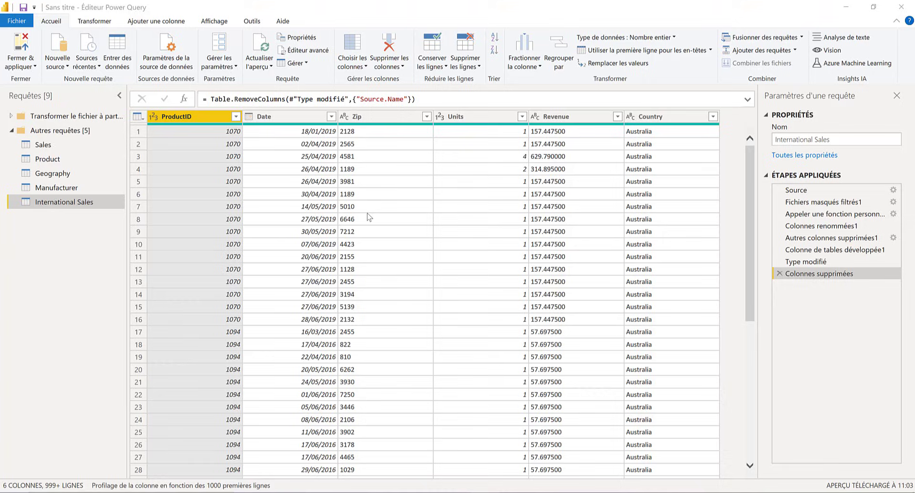
- Fill the null cells of the Category column in the Product query downward with the value above them
left_click(50, 159)
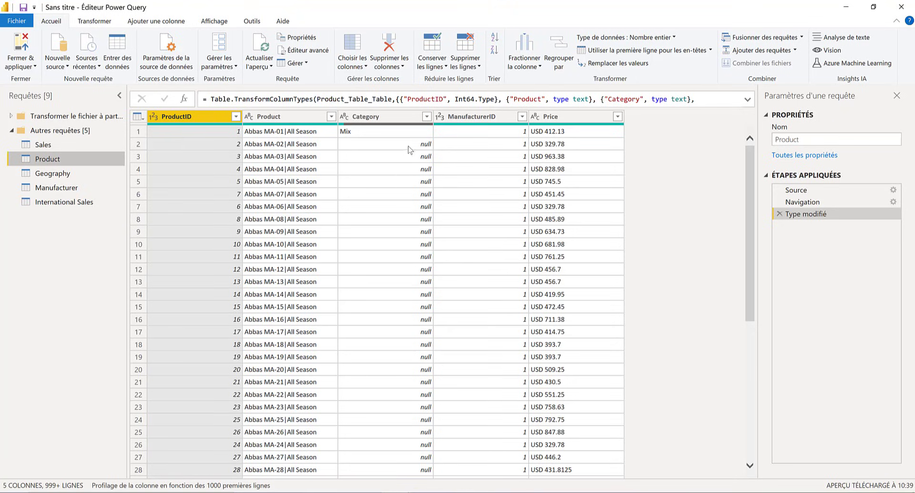
left_click(366, 117)
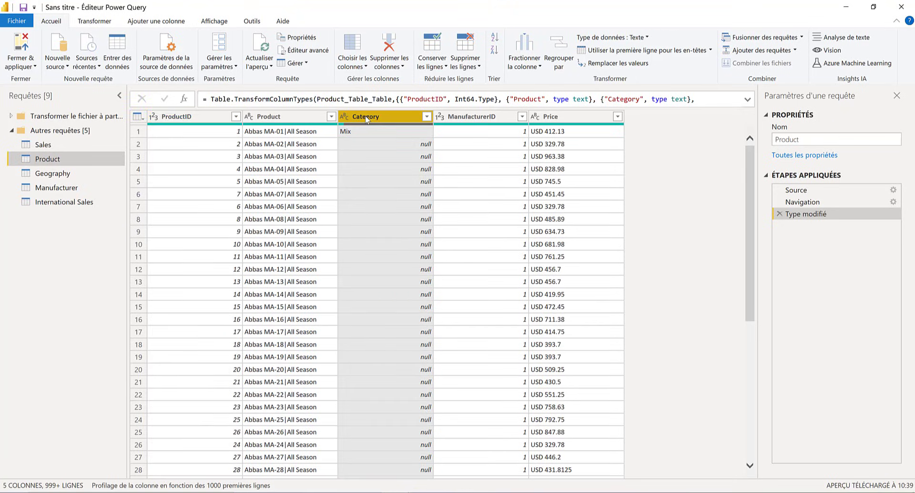
scroll(378, 179, "down", 9)
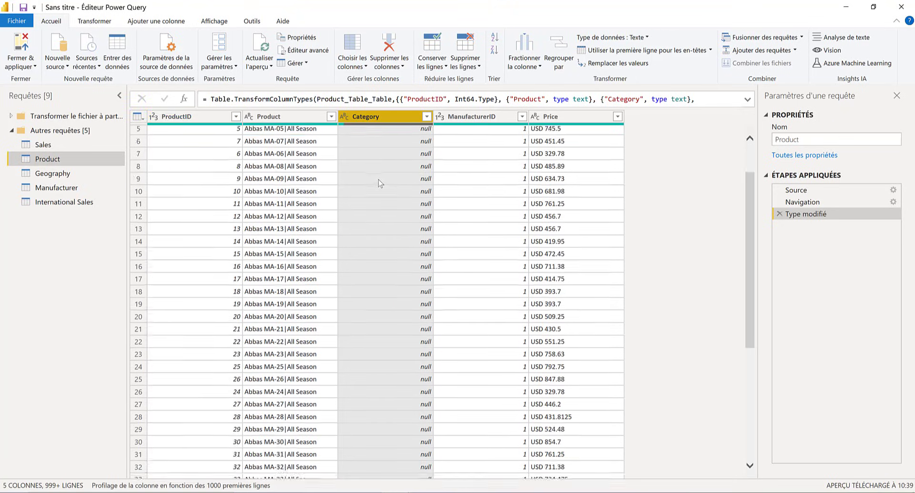
scroll(384, 191, "up", 9)
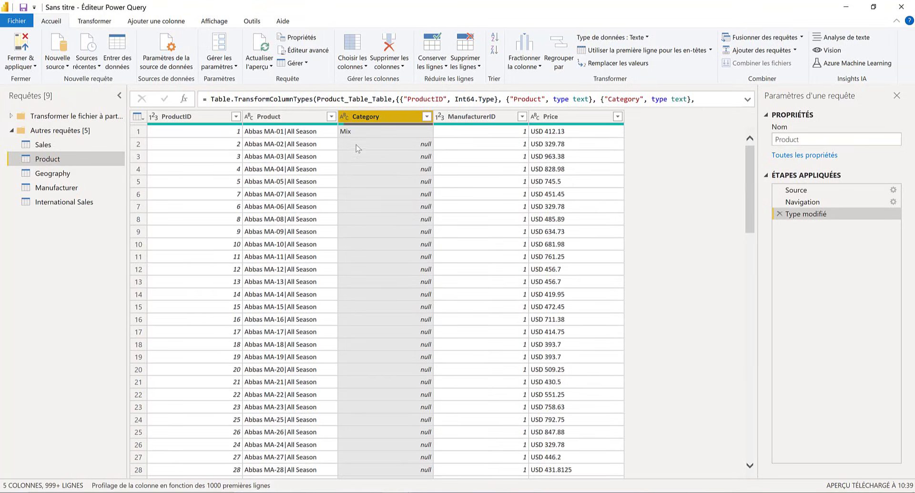
scroll(352, 151, "down", 14)
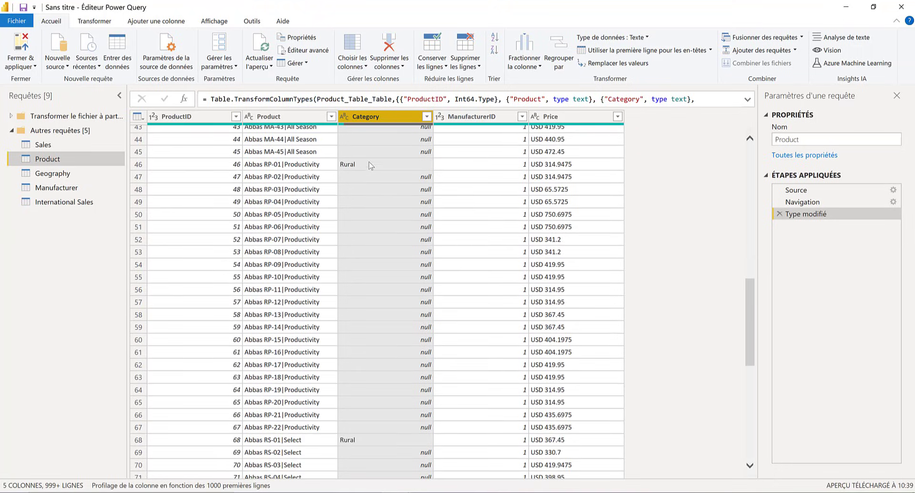
scroll(370, 173, "down", 10)
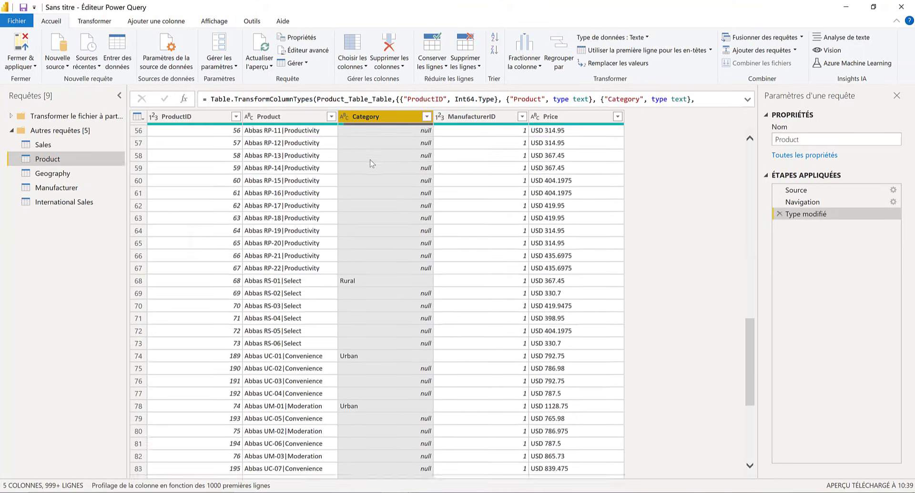
scroll(383, 207, "up", 20)
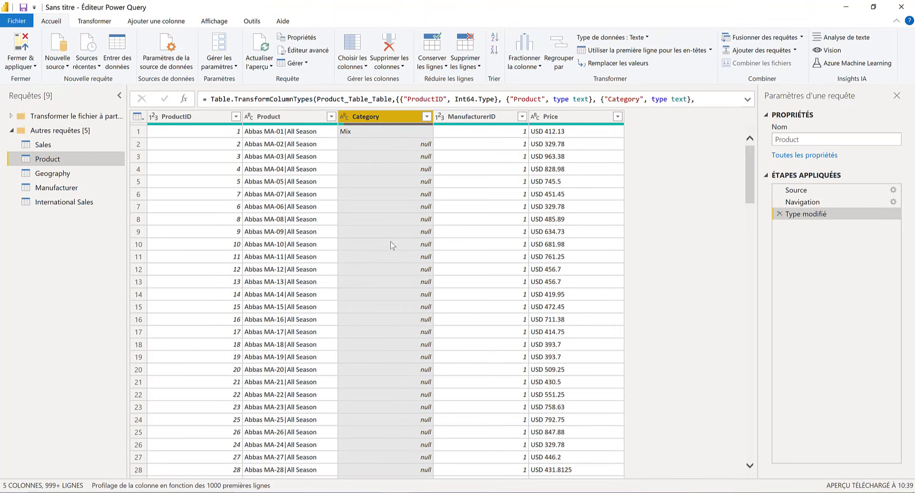
scroll(382, 399, "down", 5)
scroll(381, 399, "up", 5)
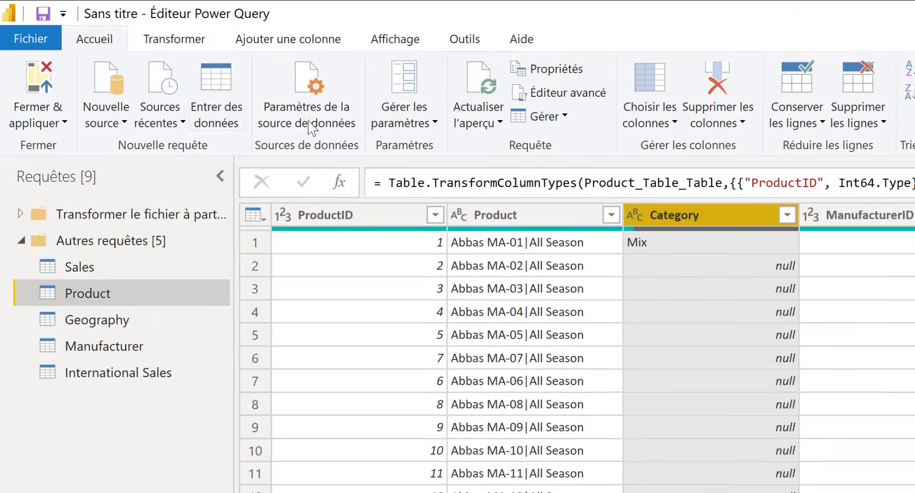
left_click(174, 39)
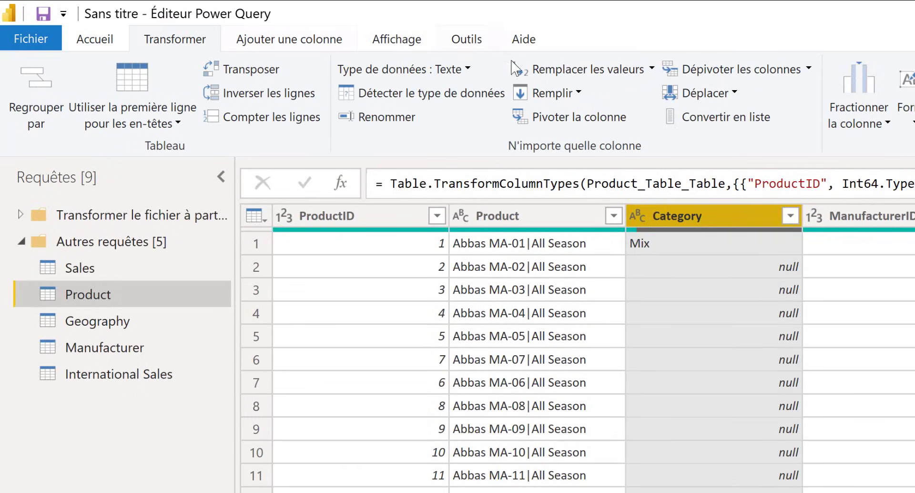
left_click(579, 93)
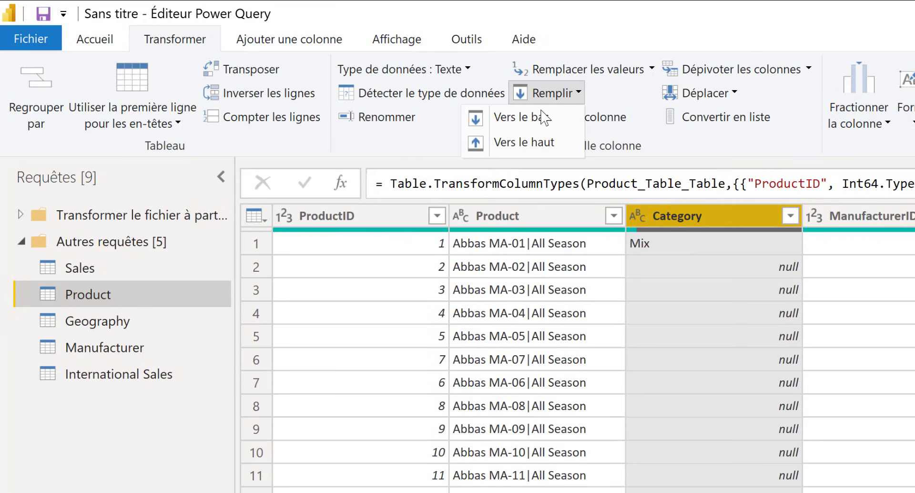
left_click(542, 117)
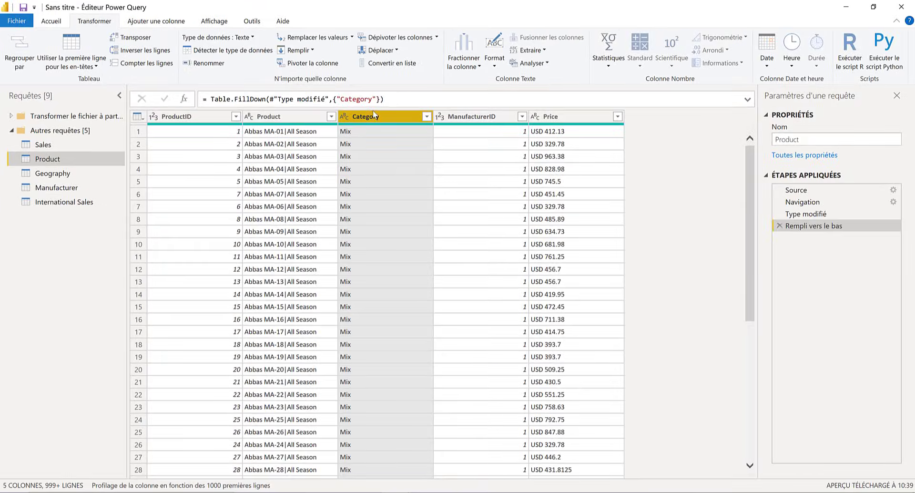
- Review the Category values along the rows of the Product query after the fill
scroll(375, 249, "down", 15)
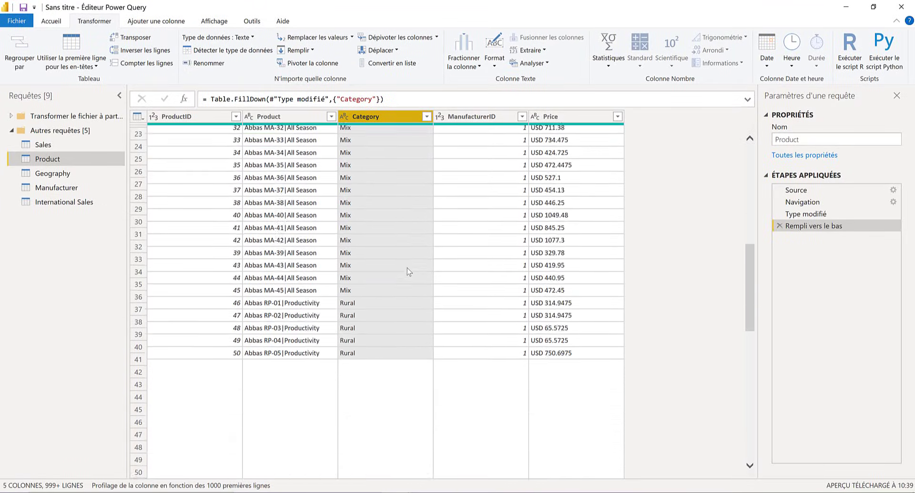
scroll(401, 273, "up", 8)
scroll(387, 168, "down", 16)
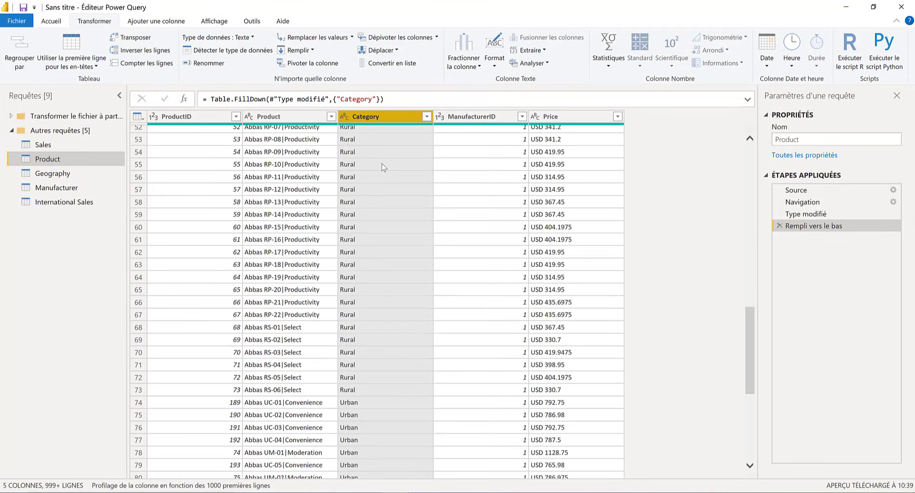
scroll(382, 265, "up", 3)
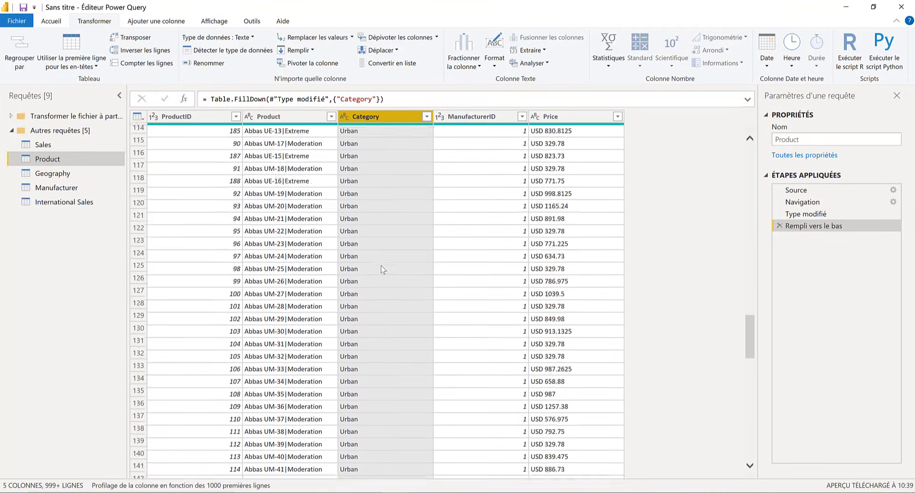
scroll(382, 270, "up", 20)
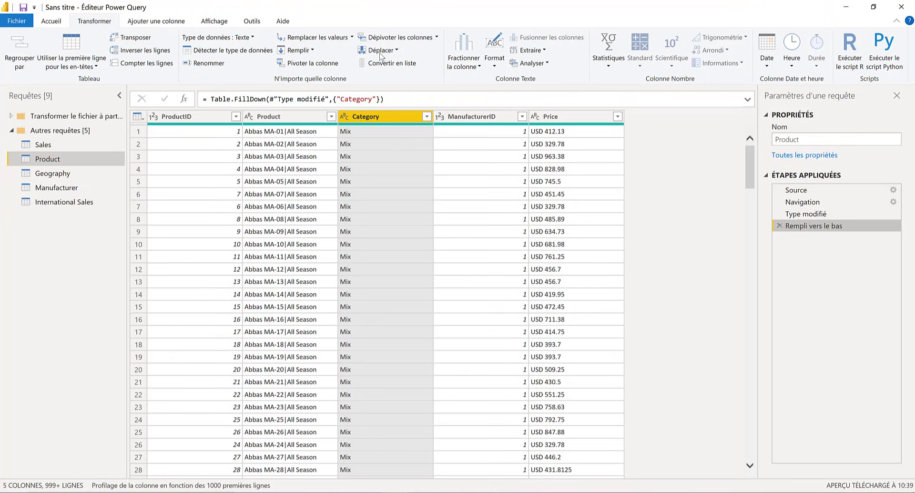
- Highlight the whole Table.FillDown formula of the Category fill step to examine its syntax
left_click_drag(393, 101, 209, 99)
left_click(386, 102)
left_click_drag(384, 100, 199, 101)
left_click(335, 107)
left_click_drag(384, 100, 193, 109)
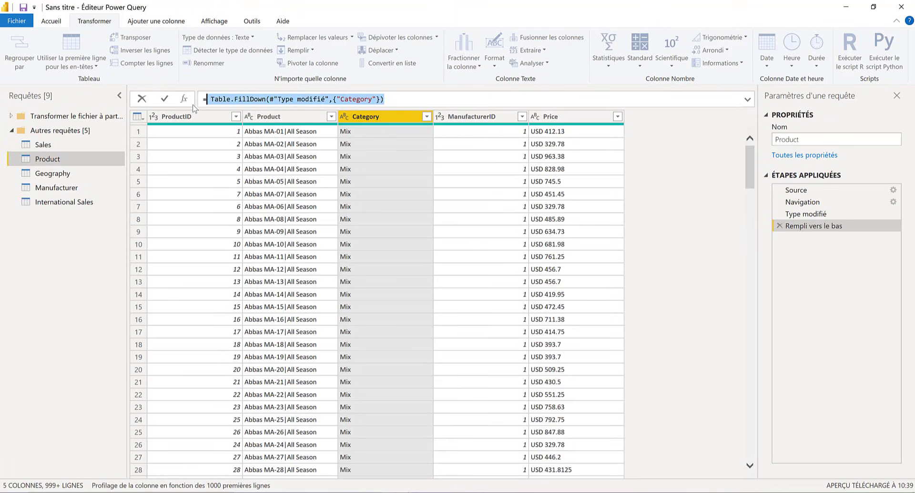
left_click(391, 100)
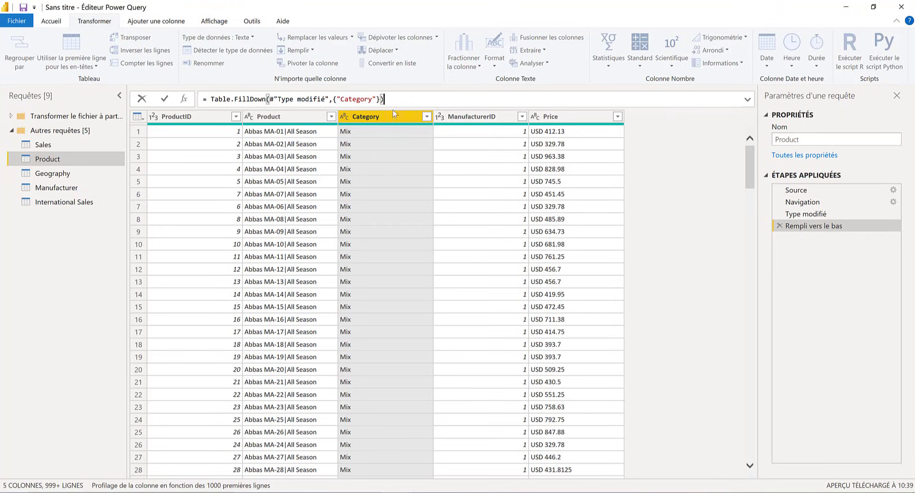
left_click_drag(397, 99, 441, 100)
left_click(208, 99, "shift")
left_click(204, 99)
left_click(413, 99)
left_click_drag(363, 100, 193, 99)
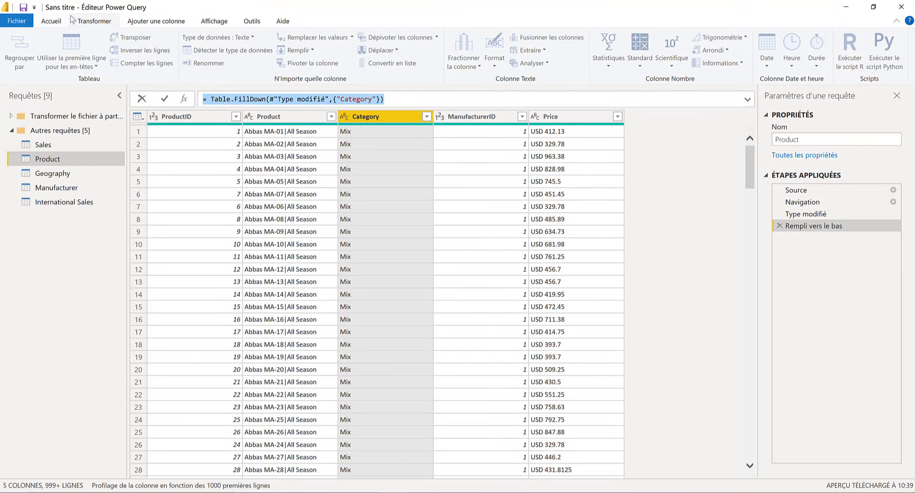
left_click(215, 22)
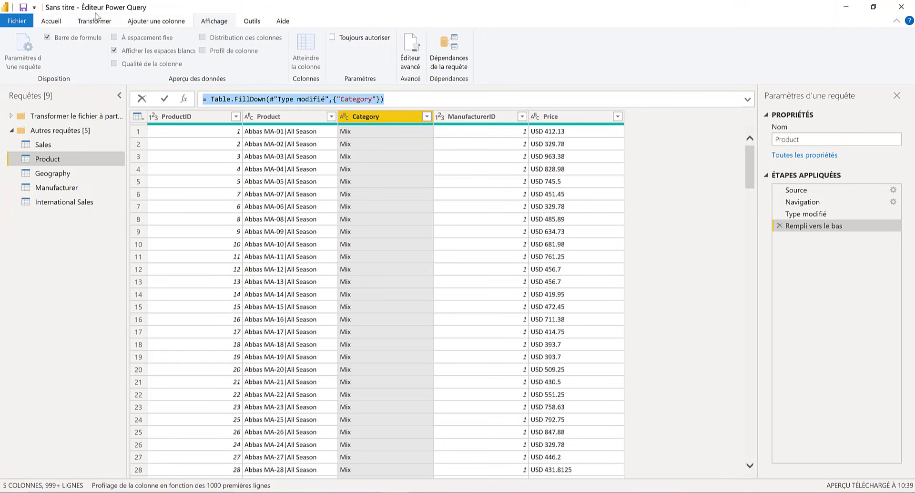
left_click(65, 24)
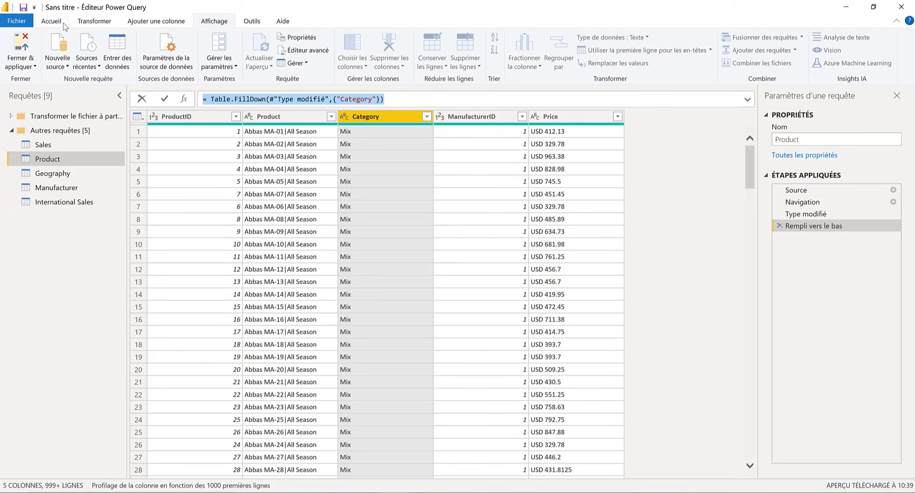
- Split the Product column by the custom delimiter | at each occurrence of the delimiter
left_click(289, 115)
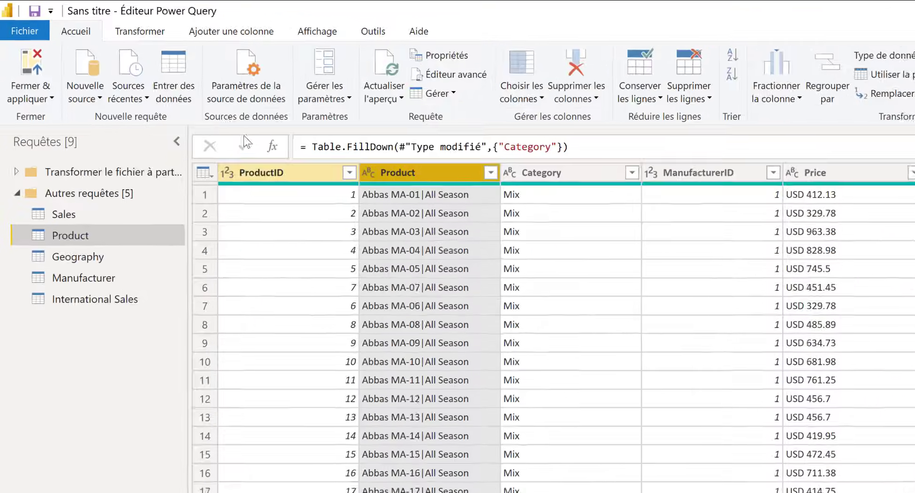
left_click(147, 34)
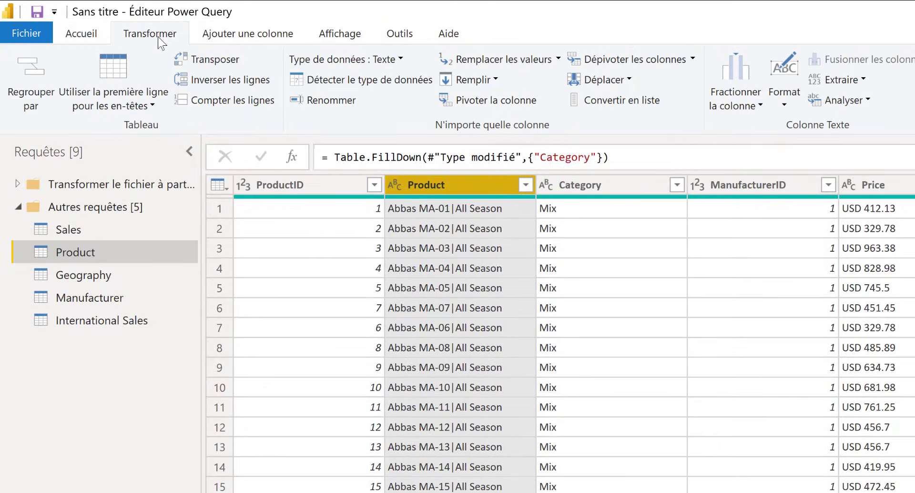
left_click(725, 102)
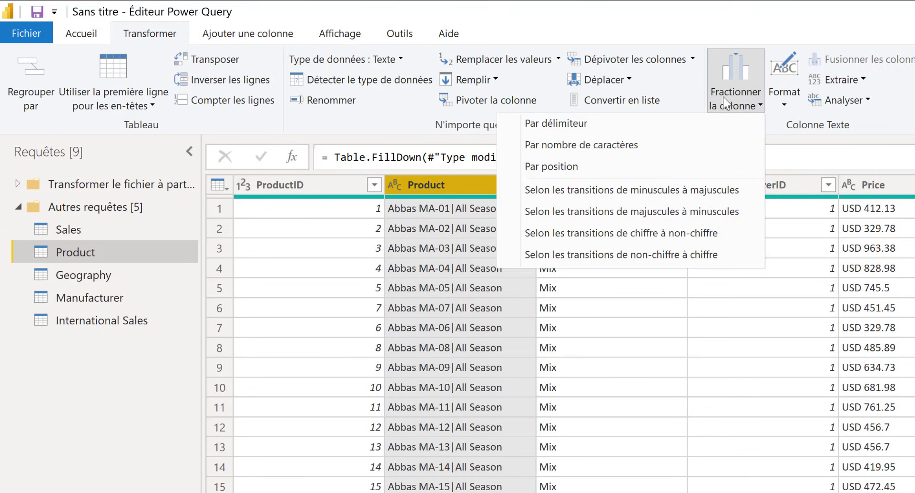
left_click(570, 125)
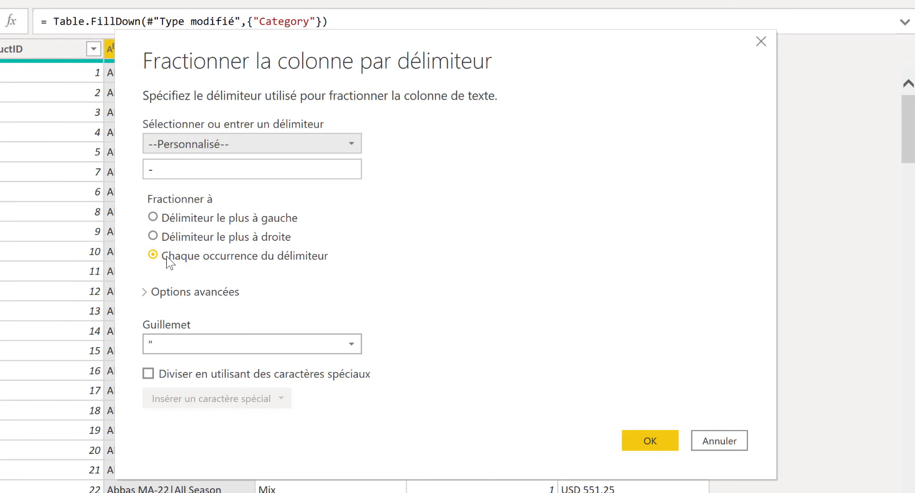
left_click_drag(354, 45, 540, 34)
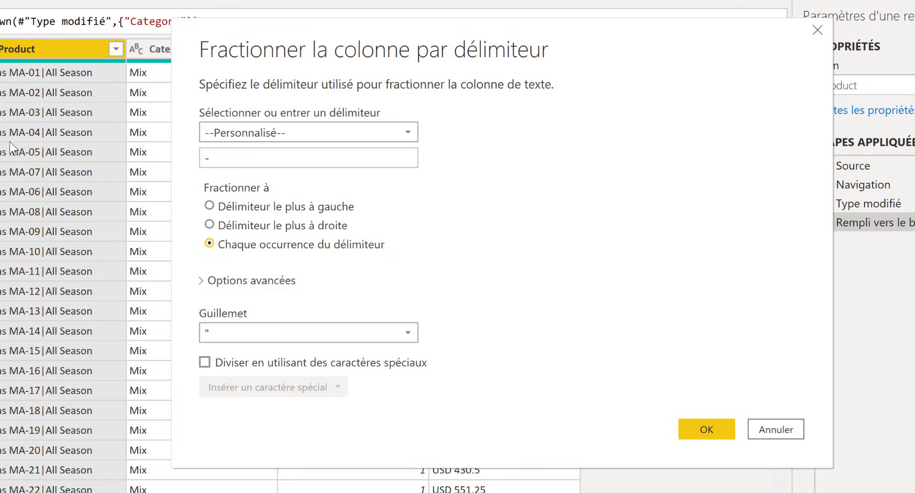
double_click(213, 161)
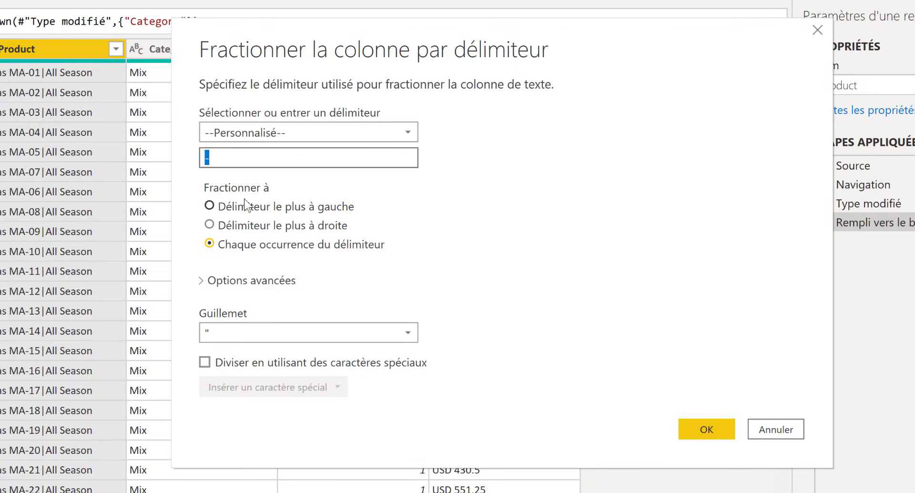
key("BackSpace")
left_click(705, 429)
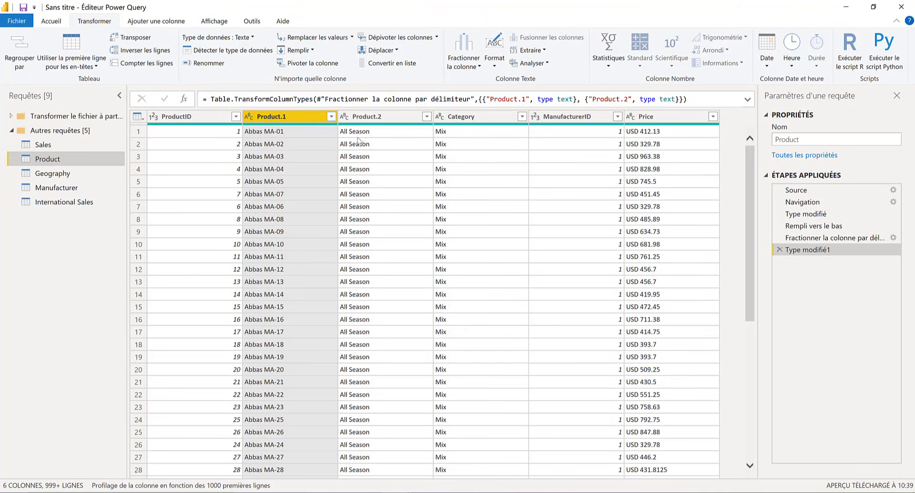
- Rename the Product.1 column to Product
double_click(286, 119)
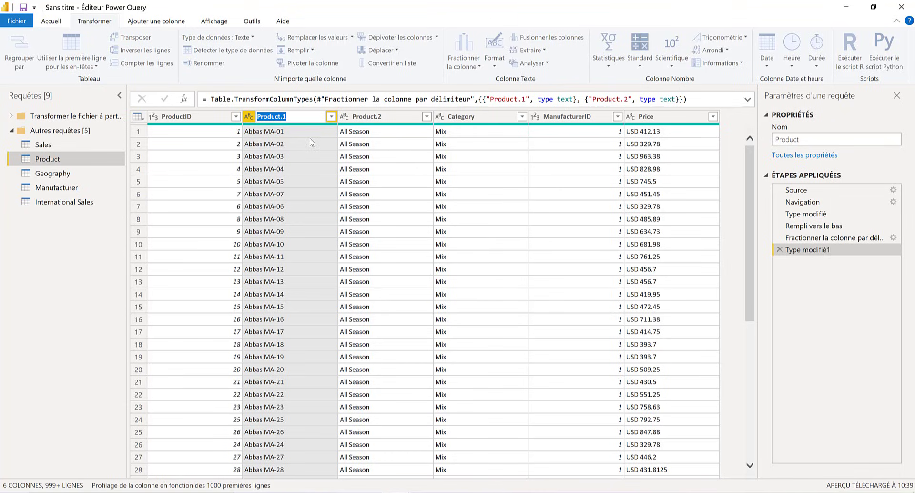
left_click(309, 116)
key("Return")
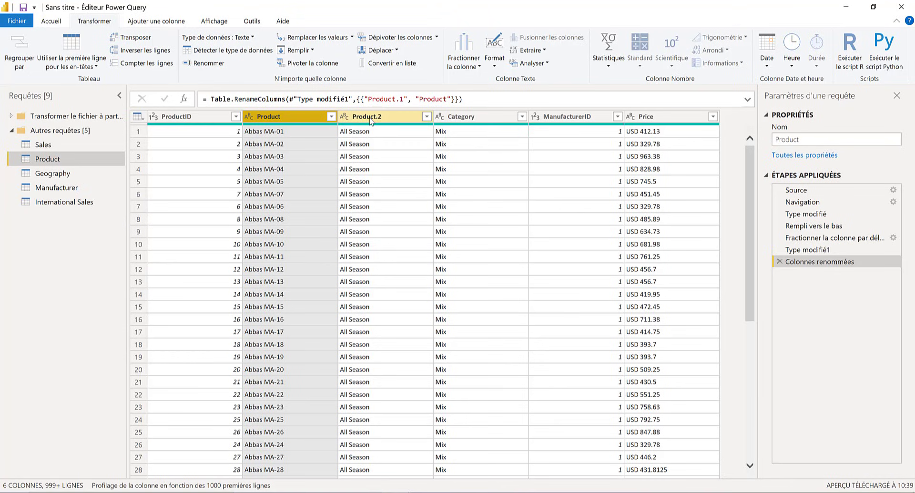
- Rename the Product.2 column to Segment
left_click(368, 117)
double_click(369, 117)
left_click(386, 118)
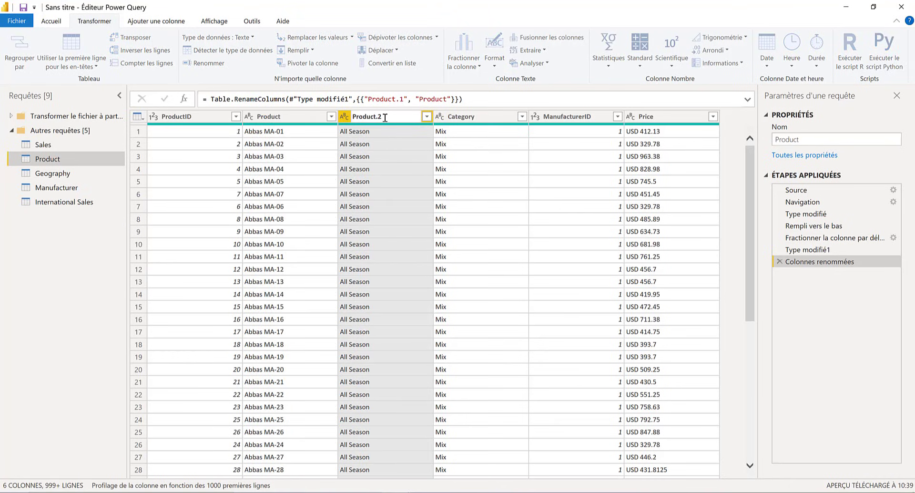
left_click_drag(385, 117, 353, 119)
type("Segment")
key("Return")
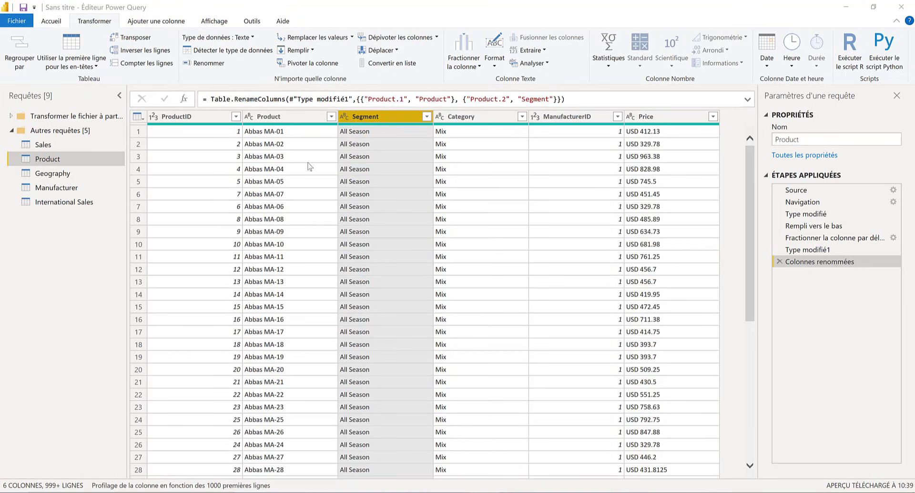
- Start a column from examples based on all columns, giving 412.13 as the example value for the first row
left_click(669, 117)
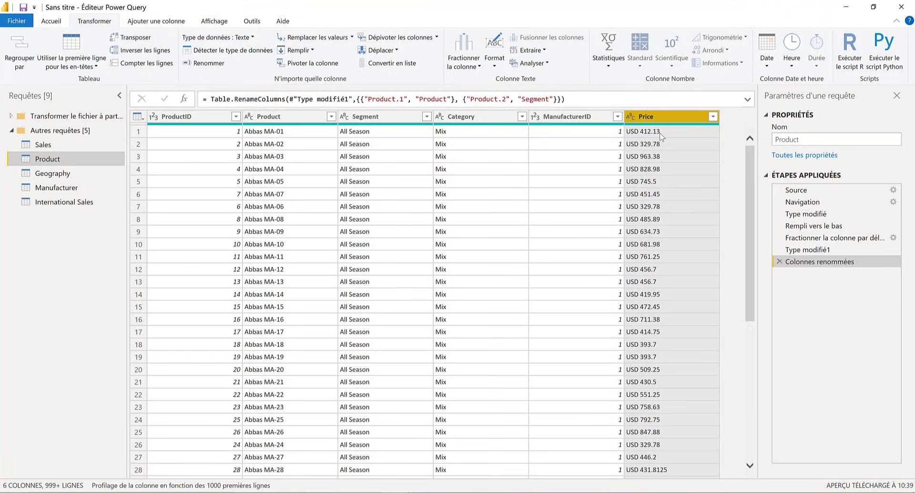
left_click(168, 22)
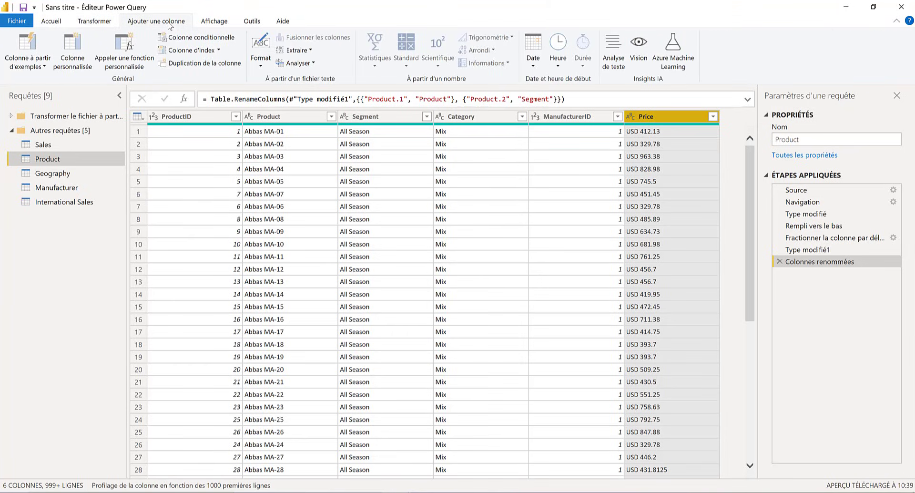
left_click(39, 68)
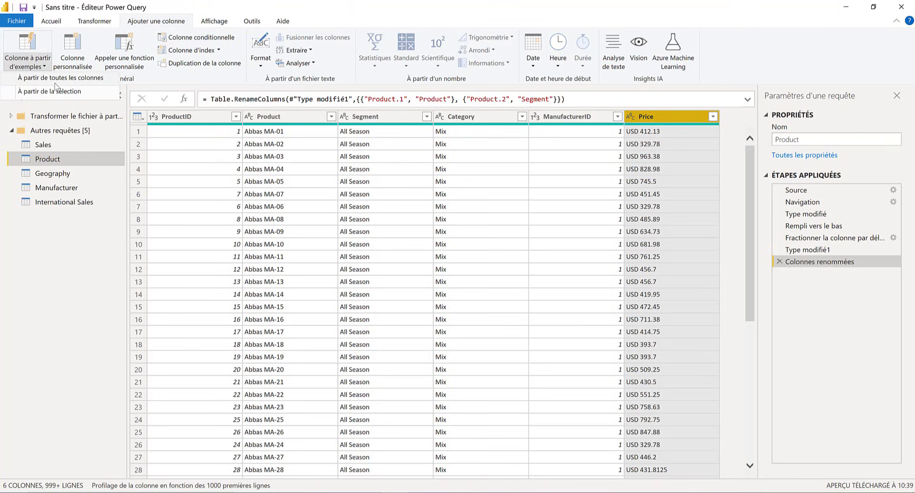
left_click(56, 79)
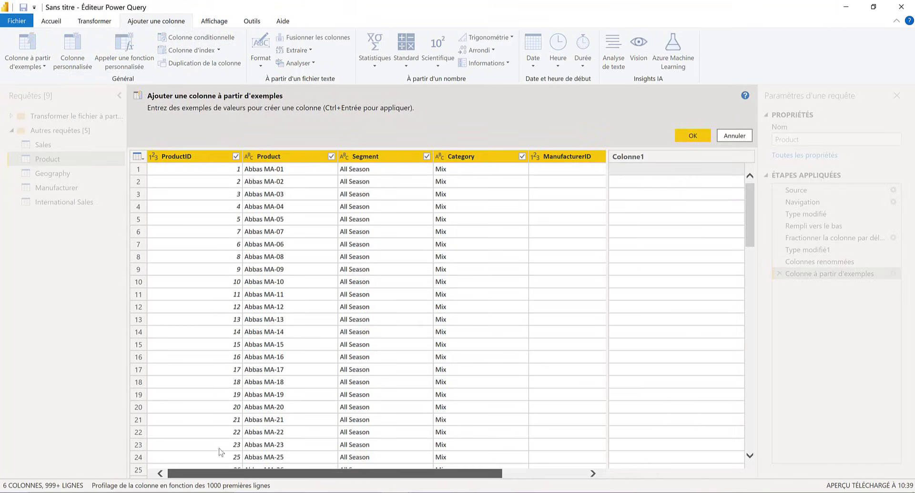
left_click(664, 172)
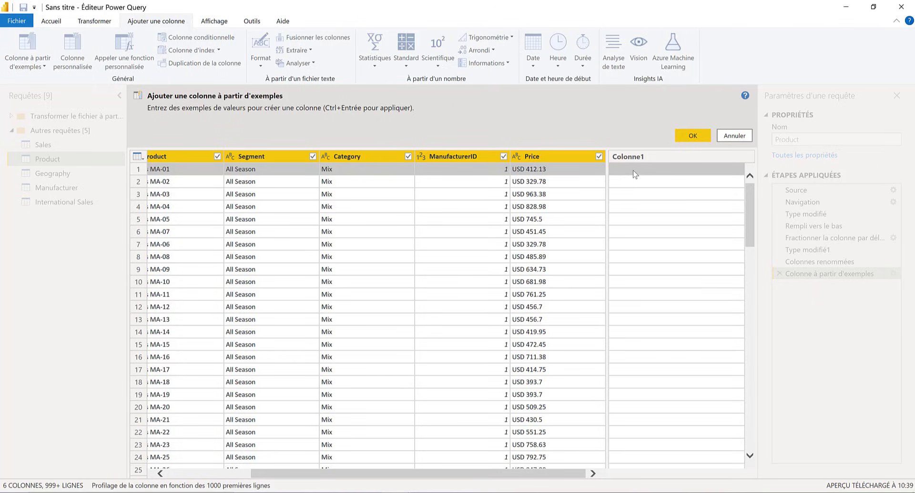
type("412.13")
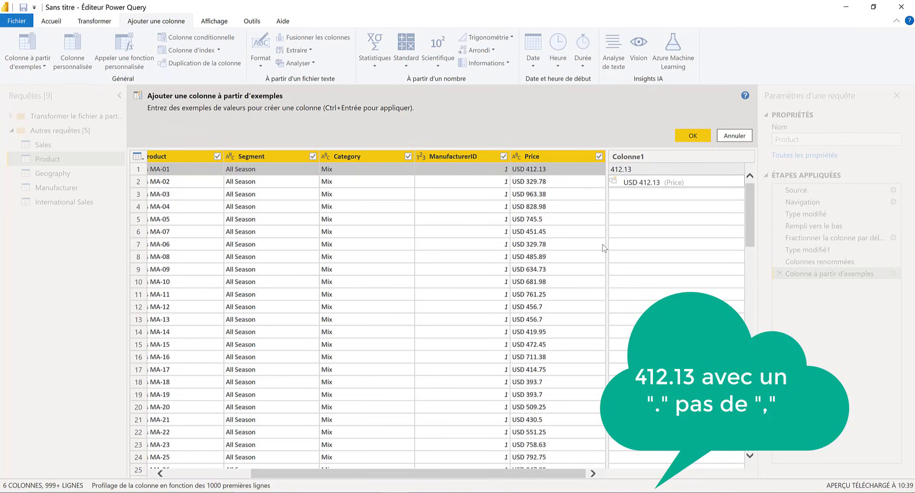
key("Return")
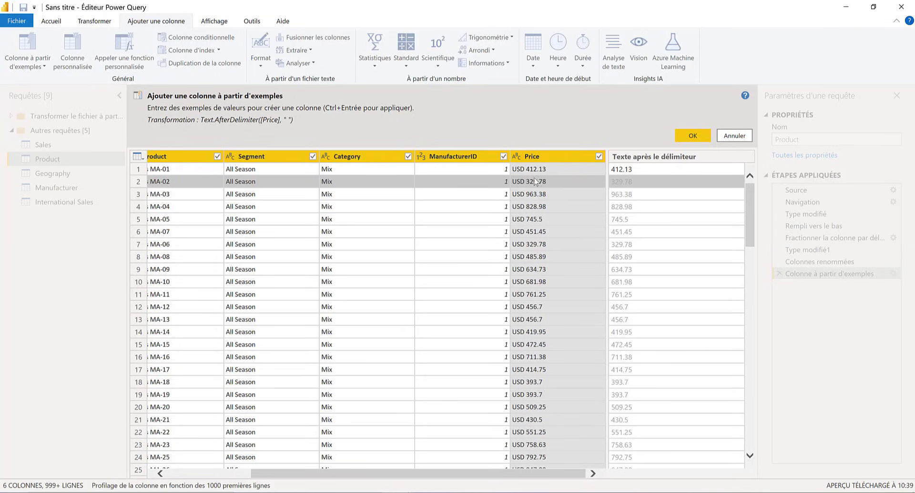
- Name the new example-based column MSRP and add it to the Product query
left_click(686, 157)
double_click(686, 157)
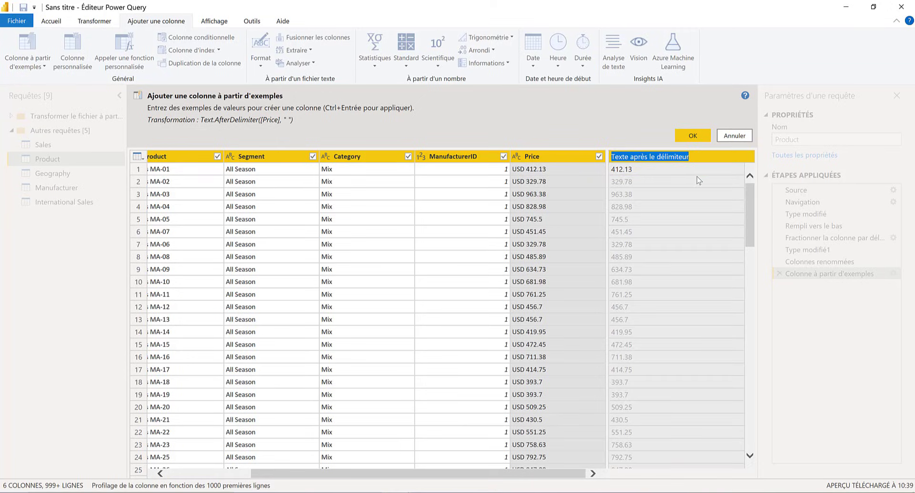
type("MSRP")
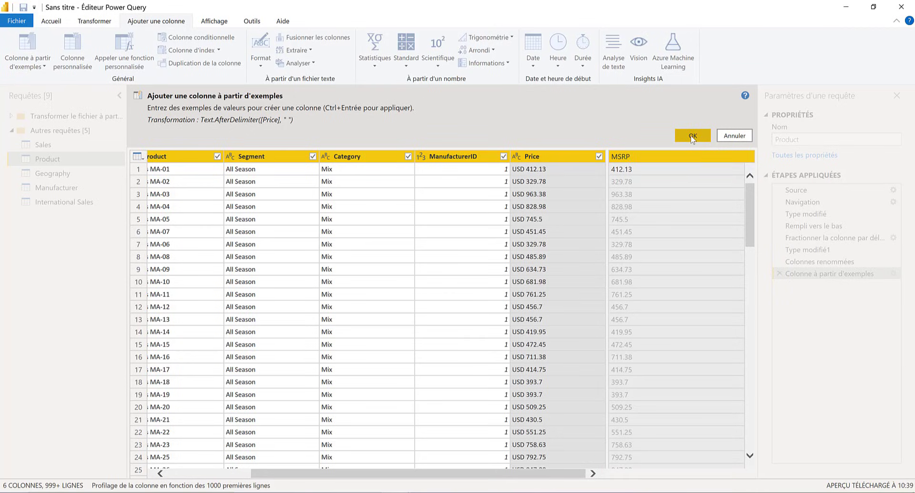
left_click(692, 138)
left_click(693, 137)
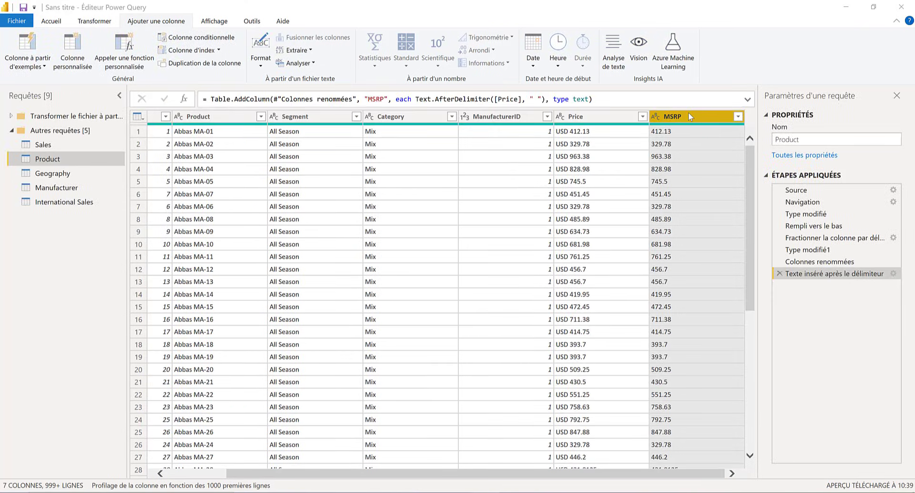
- Try to convert the MSRP column to the fixed decimal number type and look through its rows
left_click(661, 118)
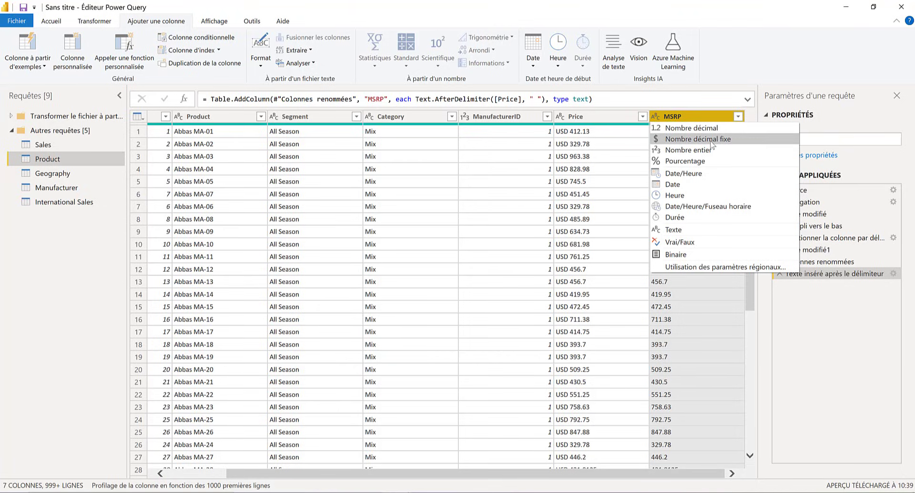
left_click(710, 140)
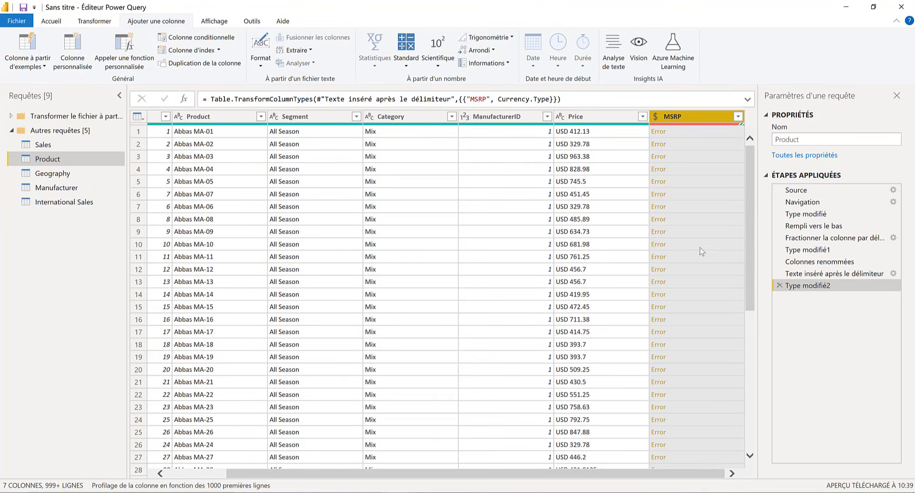
scroll(699, 248, "down", 5)
scroll(696, 224, "up", 5)
scroll(693, 205, "down", 5)
scroll(690, 171, "up", 5)
- Compare the MSRP column before and after the type change, and delete the Type modifié2 step
left_click(808, 274)
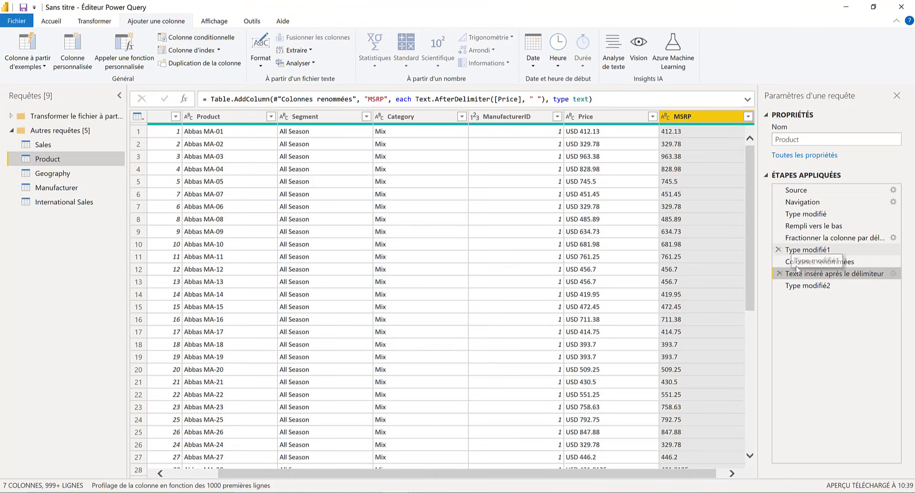
left_click(812, 284)
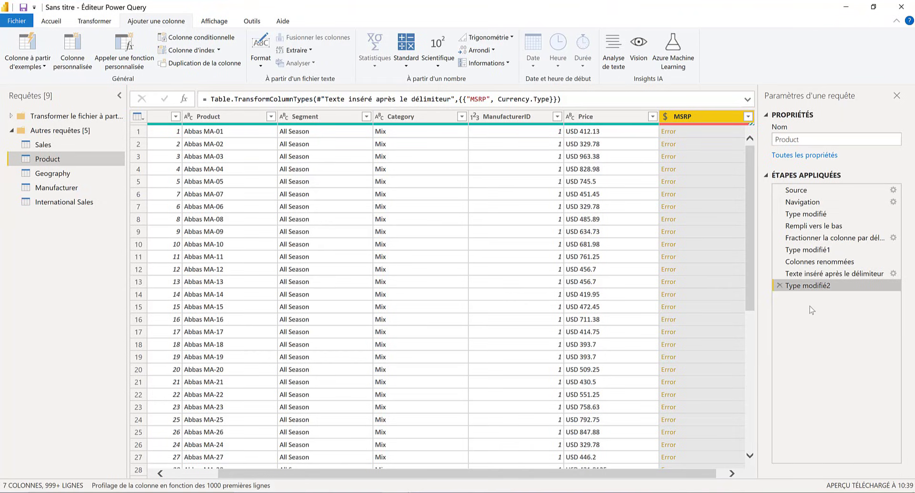
left_click(779, 285)
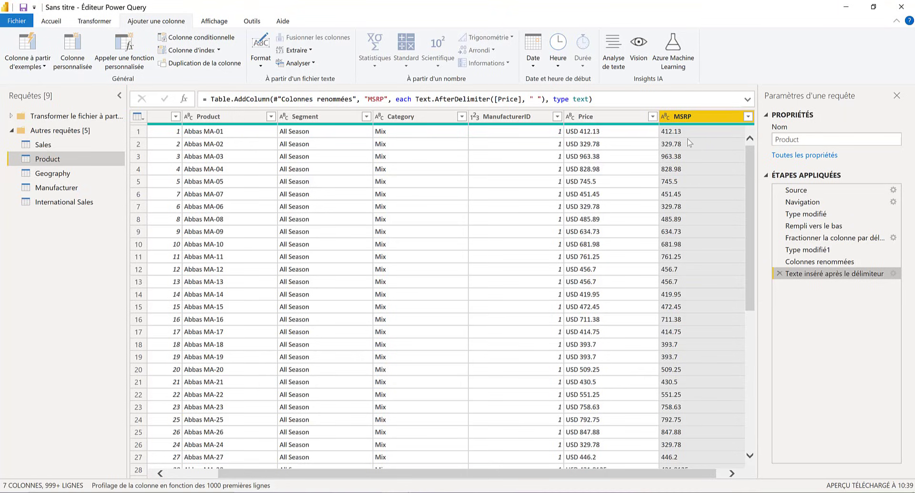
- Open the locale-based type change for the MSRP column and set its data type to fixed decimal number (Nombre décimal fixe)
left_click(666, 120)
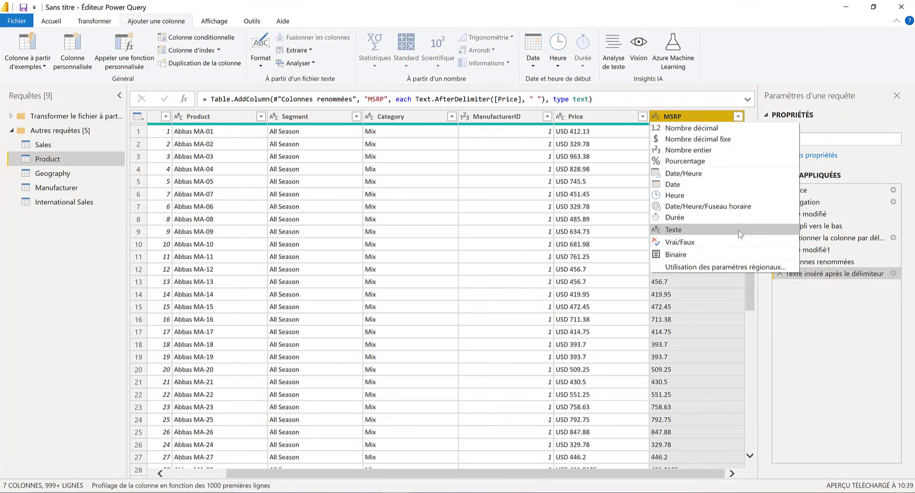
left_click(697, 268)
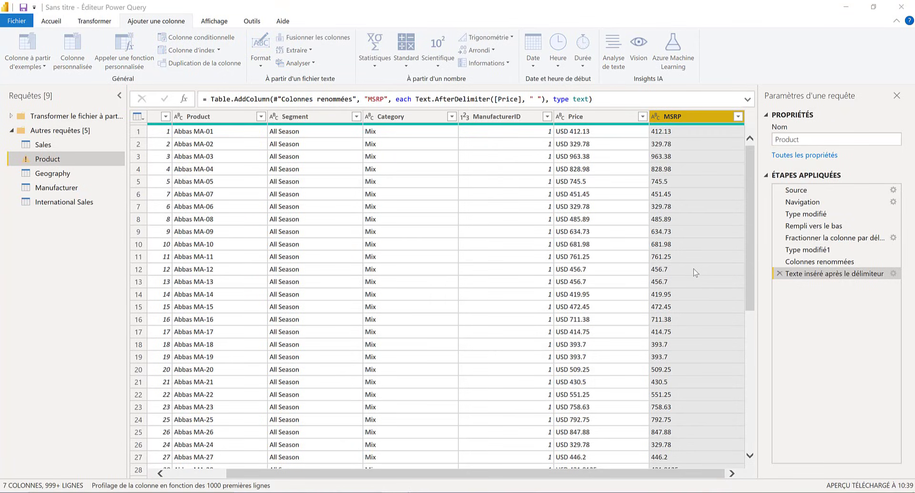
left_click(329, 242)
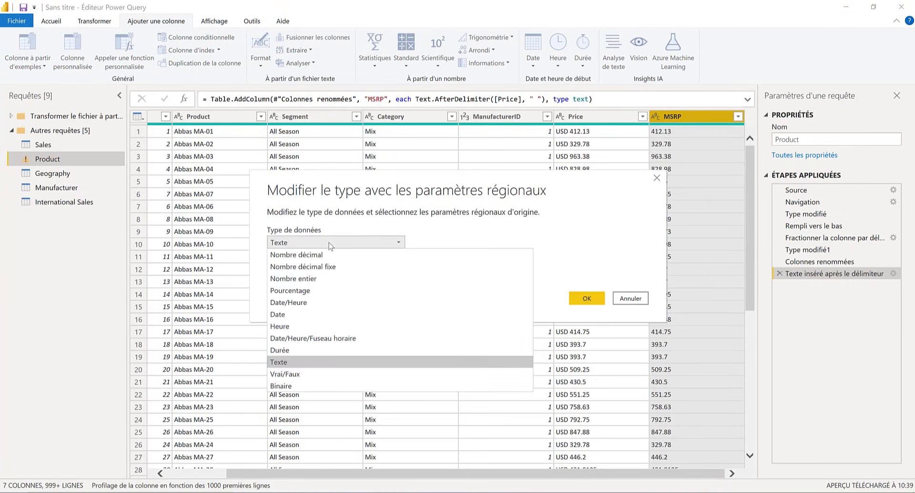
left_click(333, 267)
left_click(333, 267)
left_click(333, 267)
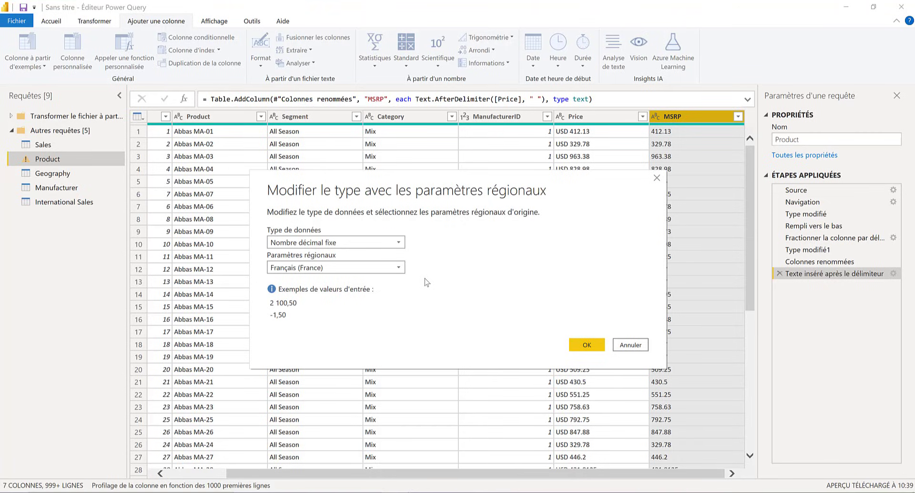
- Set the source locale to Anglais (États-Unis) and apply the type change to the MSRP column
left_click(379, 267)
scroll(389, 186, "up", 8)
scroll(389, 185, "up", 18)
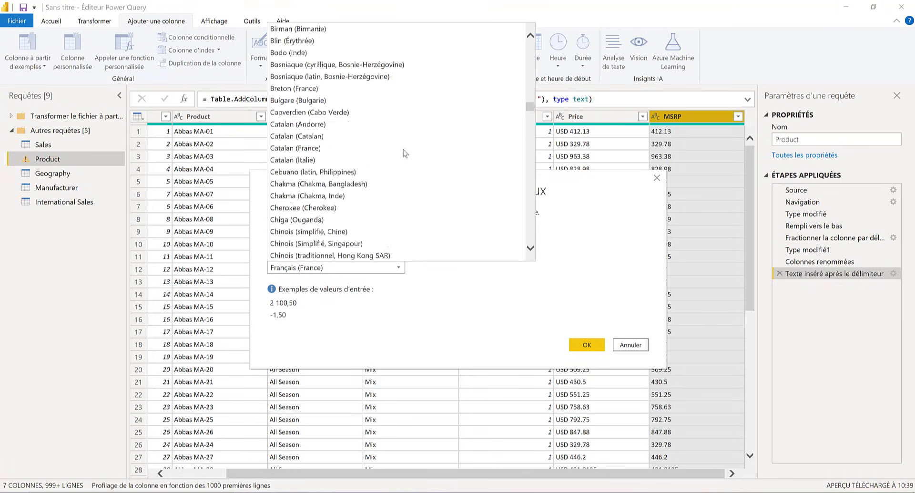
left_click_drag(529, 98, 526, 71)
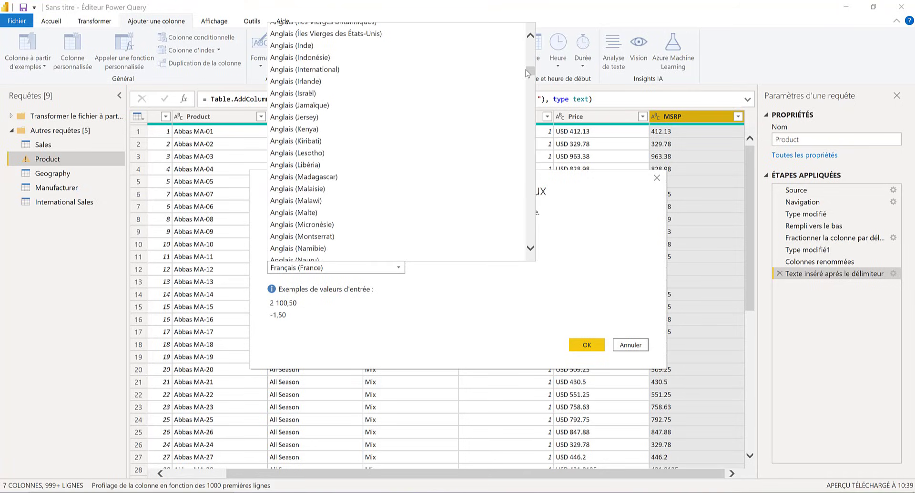
scroll(522, 71, "up", 9)
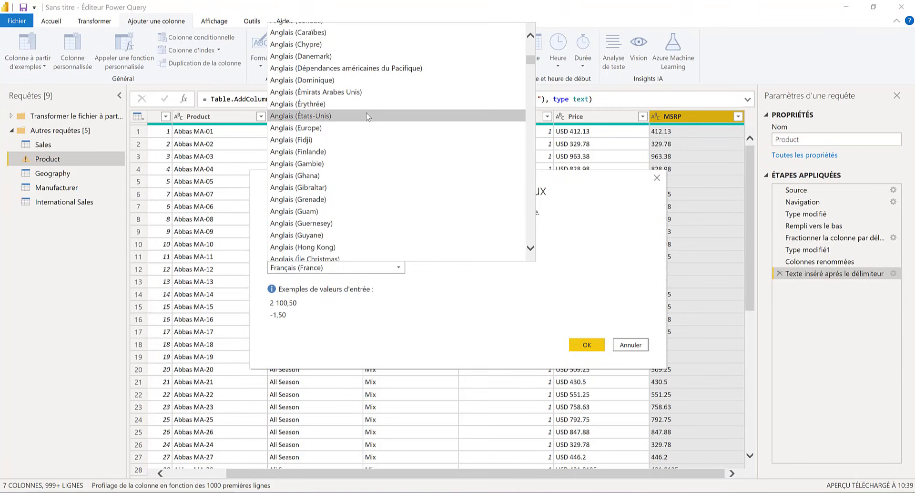
left_click(366, 114)
left_click(585, 345)
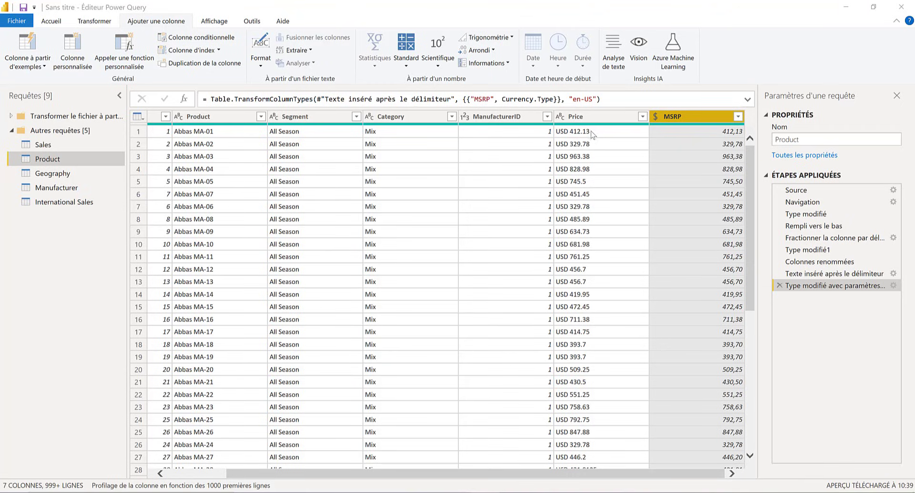
- Start a new column from examples in the Product query, giving USD as the first row's example, and check the suggested values
left_click(588, 119)
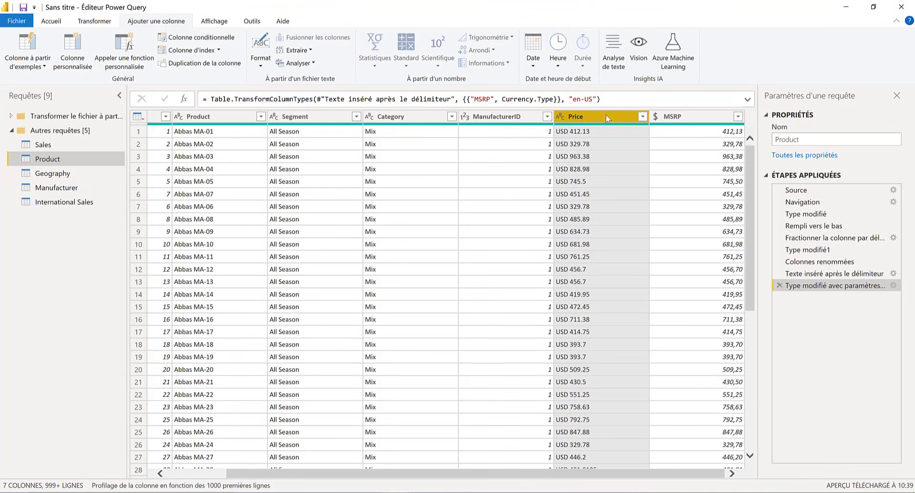
left_click(694, 116)
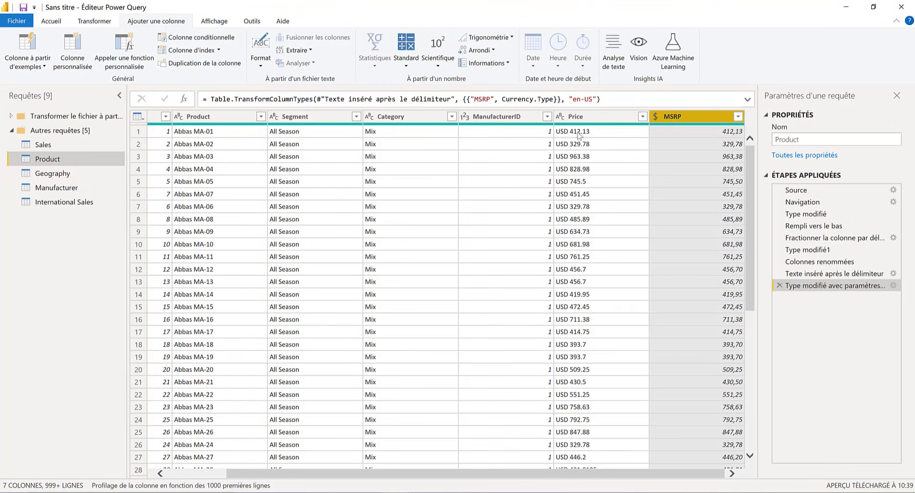
left_click(29, 62)
left_click(43, 79)
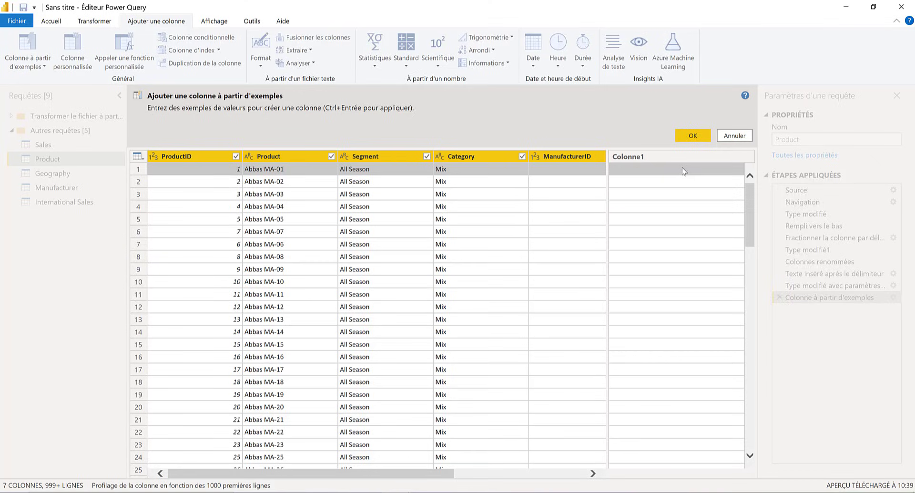
left_click(682, 169)
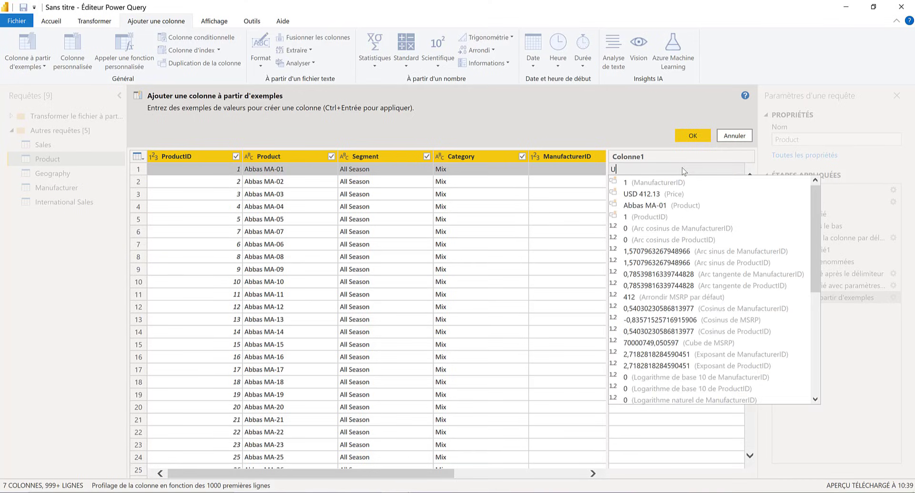
type("USD")
key("Return")
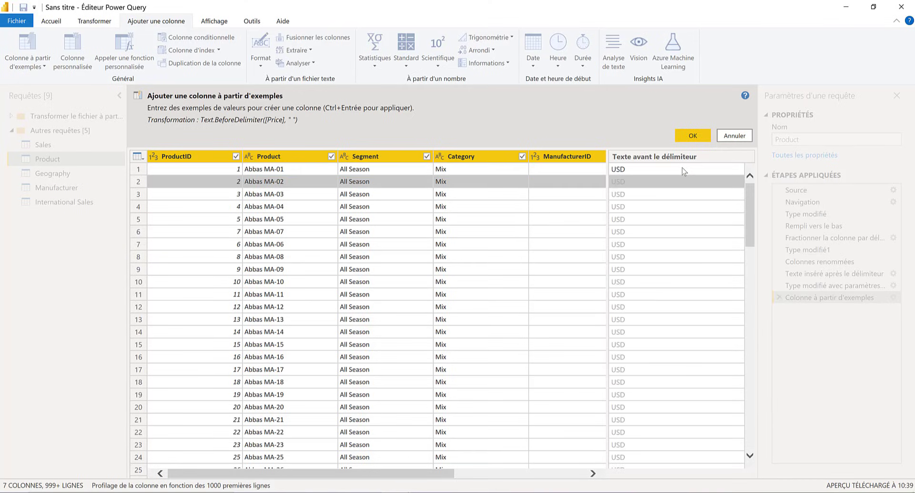
scroll(642, 261, "down", 5)
scroll(642, 261, "up", 5)
- Name the example-based column Currency and add it to the Product query
left_click(696, 157)
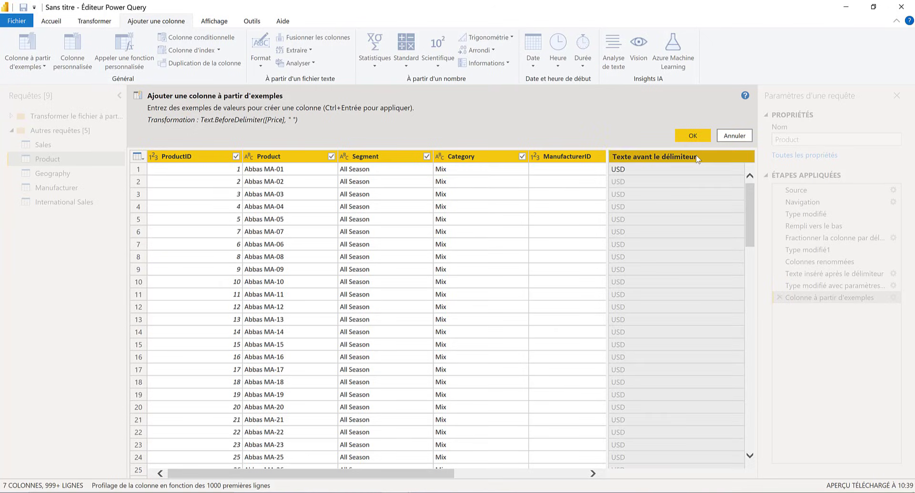
double_click(681, 157)
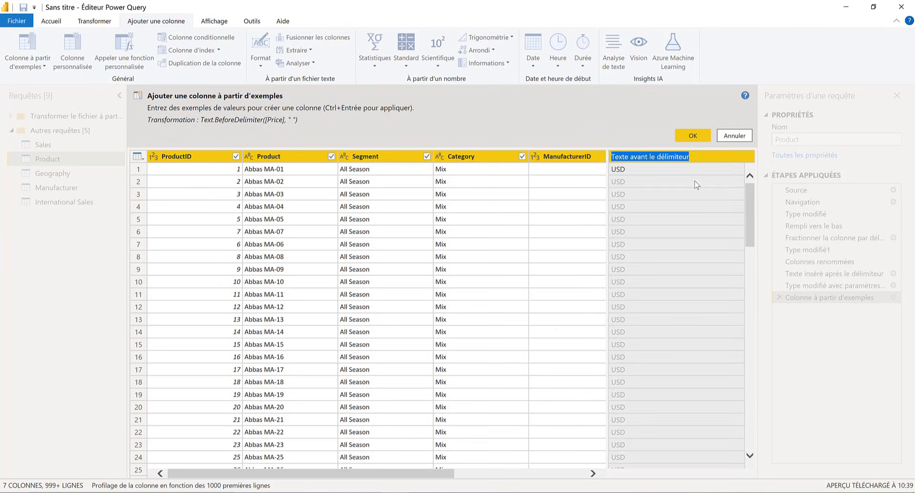
type("Currency")
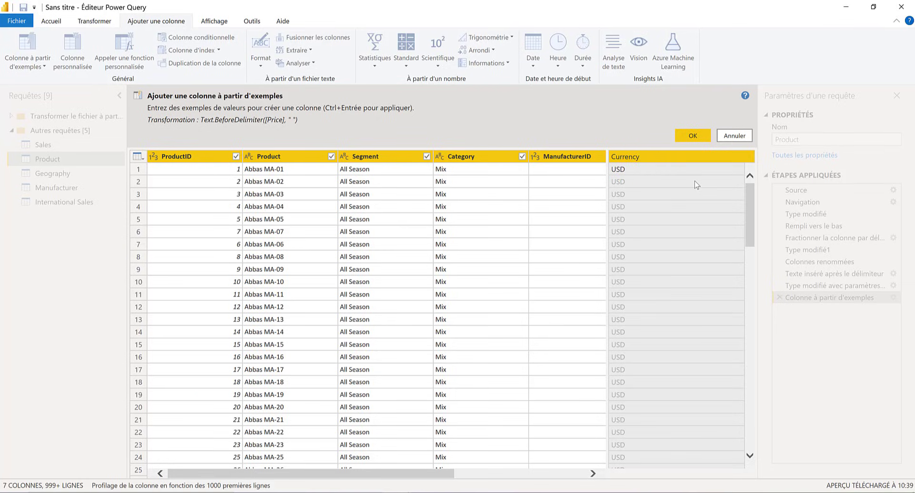
left_click(688, 133)
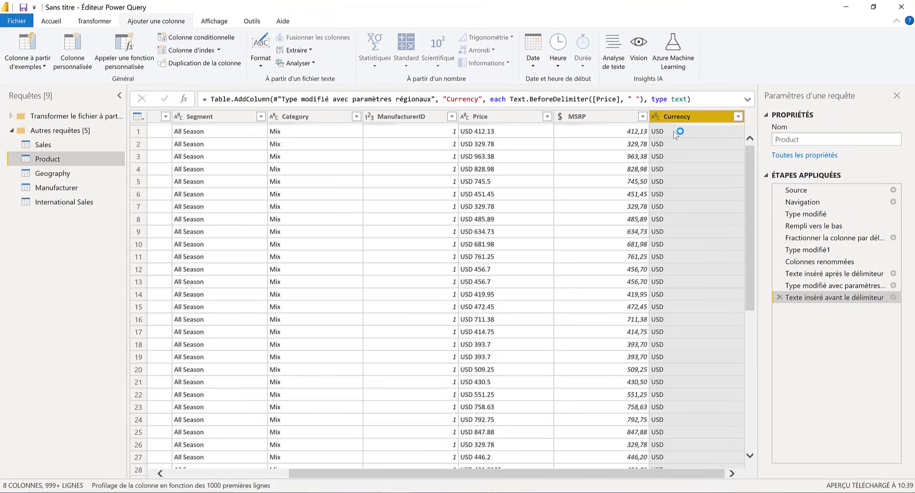
- Delete the original Price column from the Product query, keeping MSRP and Currency
left_click(593, 118)
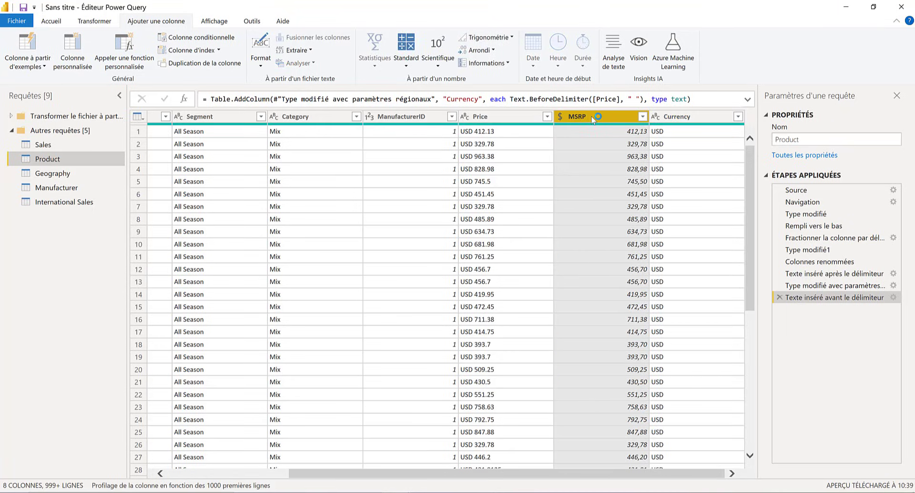
left_click(691, 119)
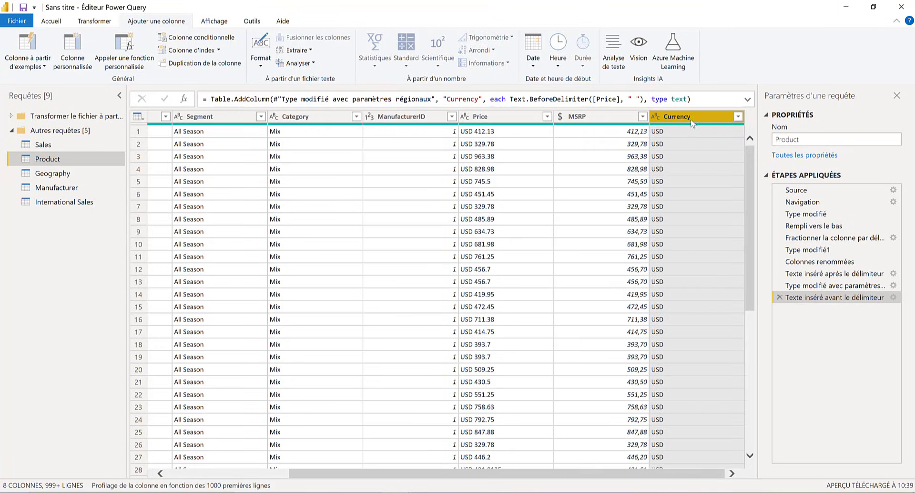
left_click(498, 118)
right_click(498, 118)
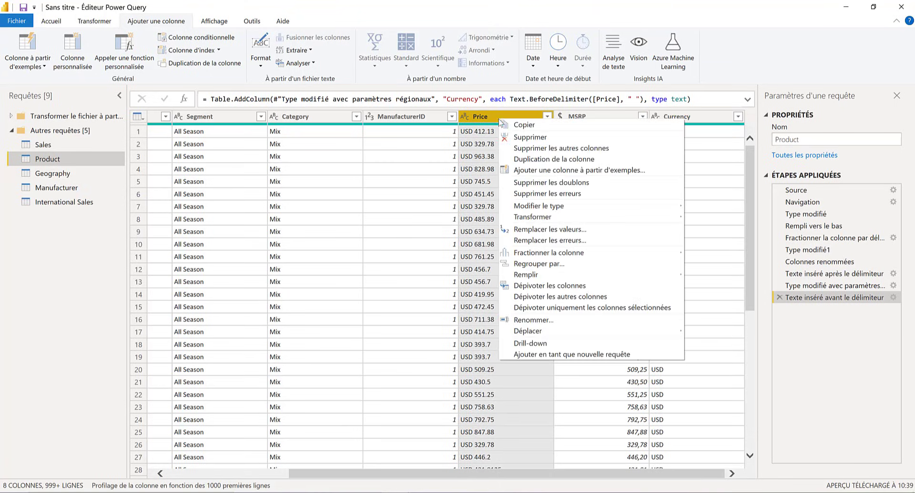
left_click(514, 136)
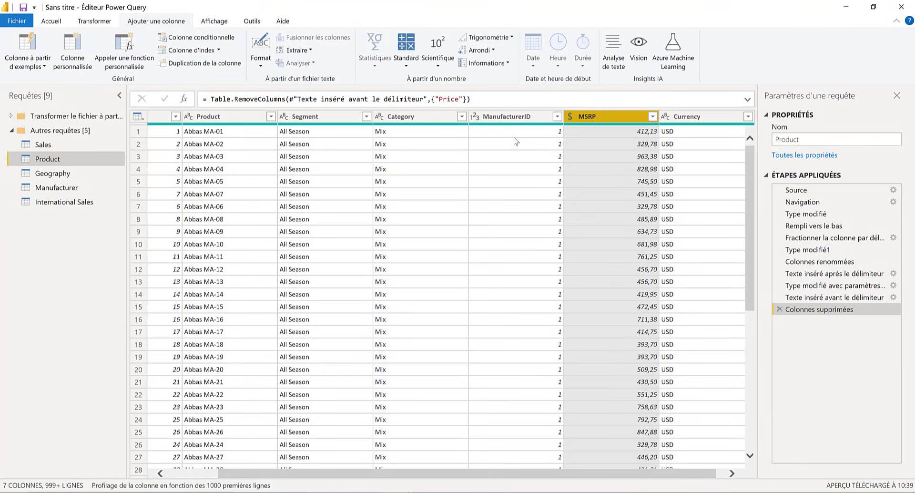
- Remove the top 2 rows from the Geography query
left_click(45, 176)
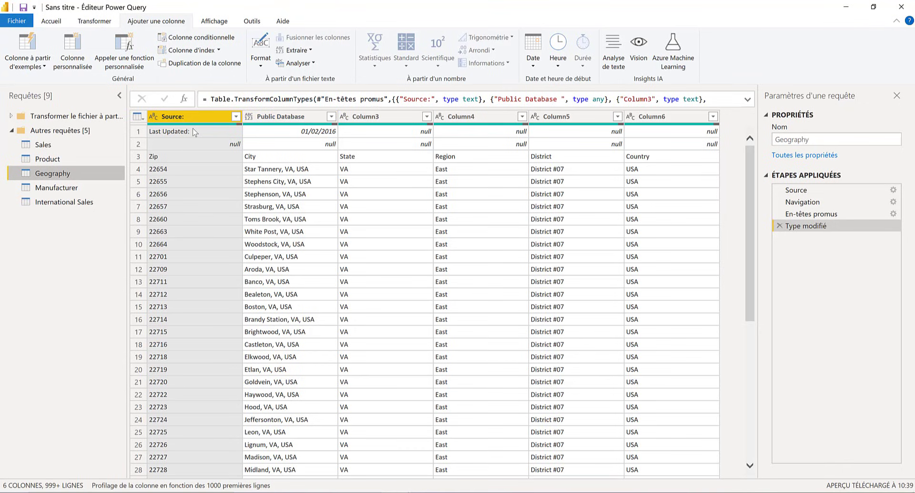
left_click(51, 22)
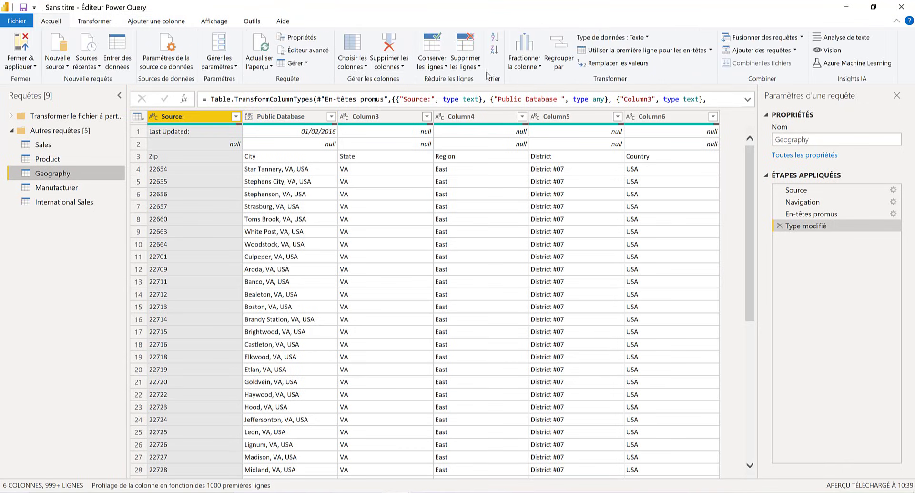
left_click(467, 67)
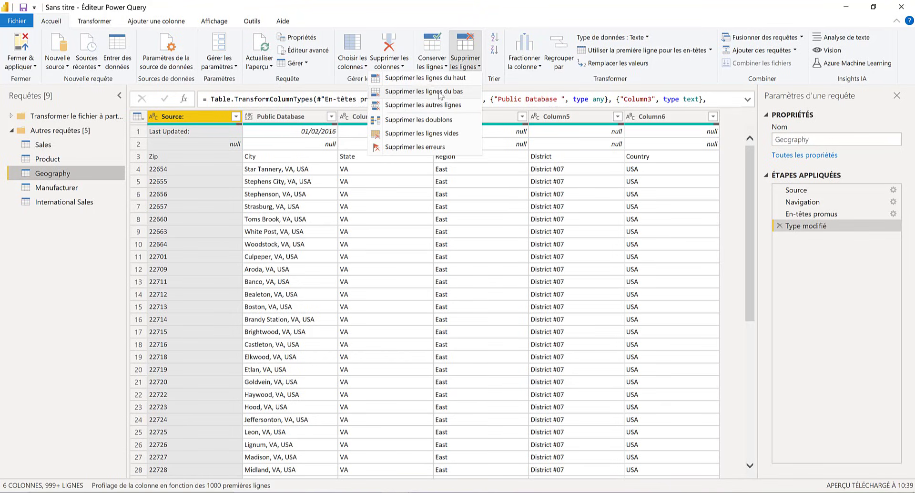
left_click(433, 78)
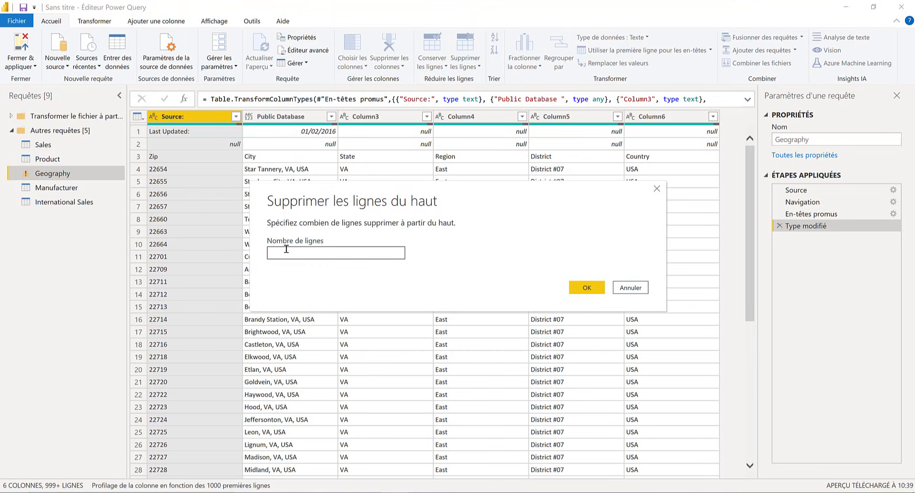
left_click(579, 288)
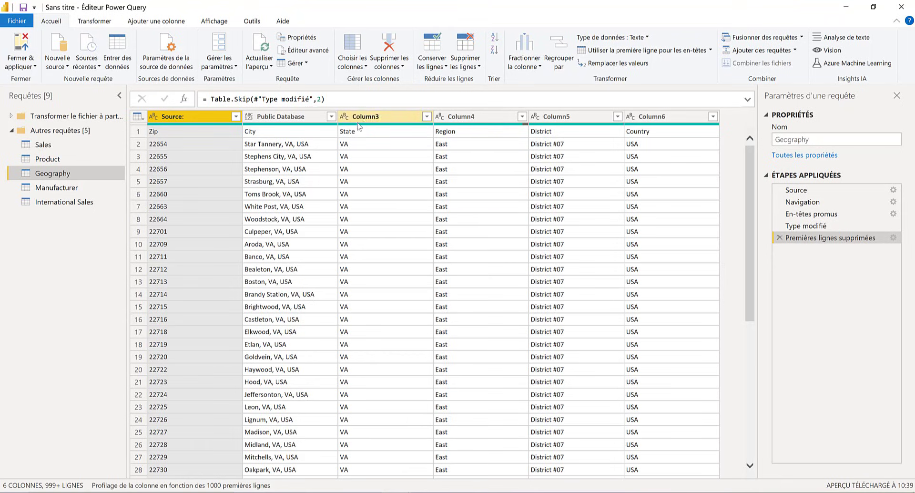
- Promote the first row of the Geography query to column headers
left_click(89, 24)
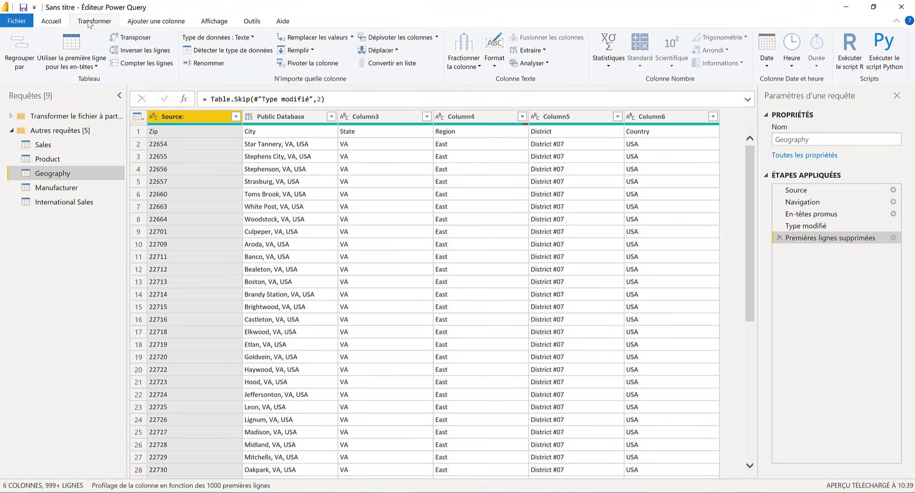
left_click(83, 69)
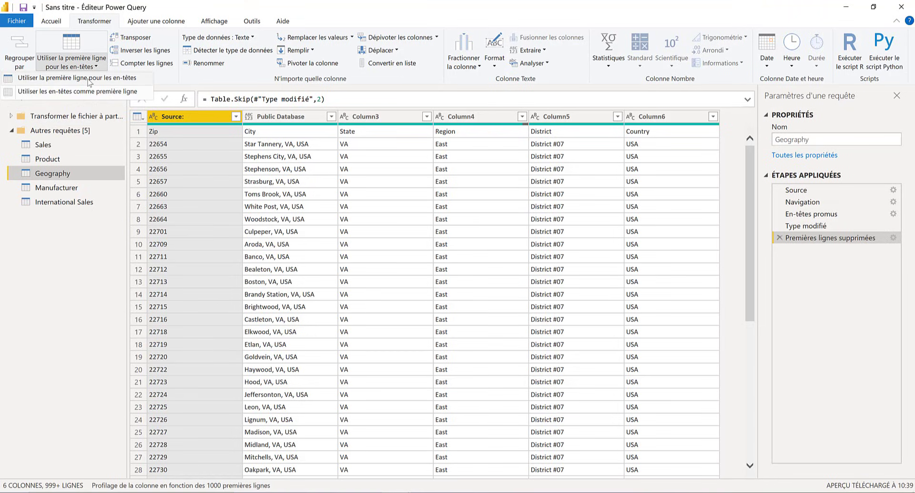
left_click(88, 83)
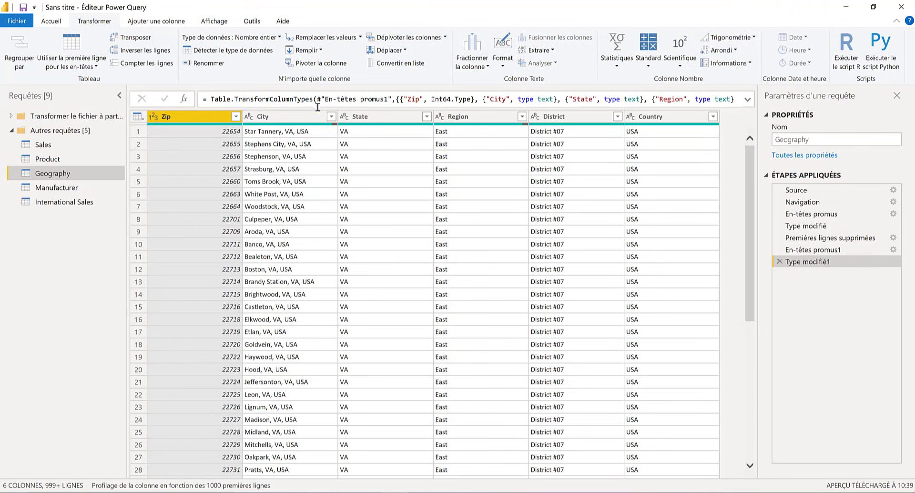
- Compare Geography's last applied steps, and change the Zip column's type to text (Texte), replacing the current conversion
left_click(800, 251)
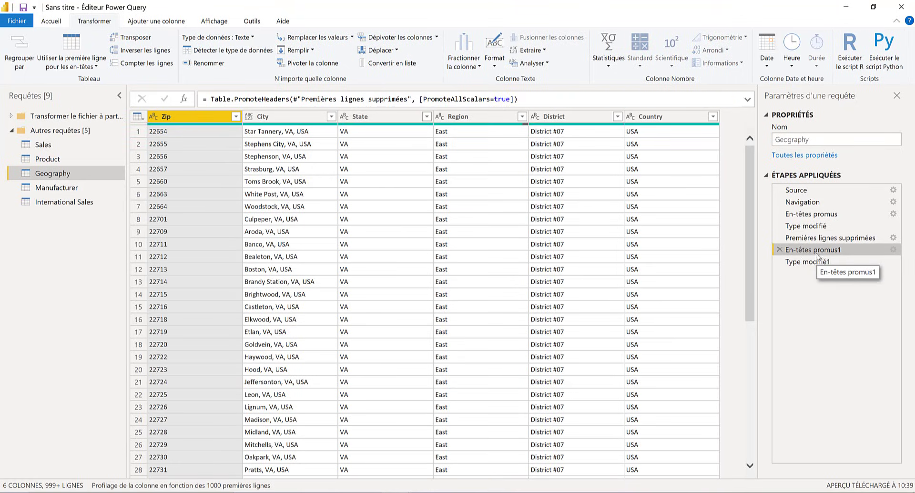
left_click(811, 240)
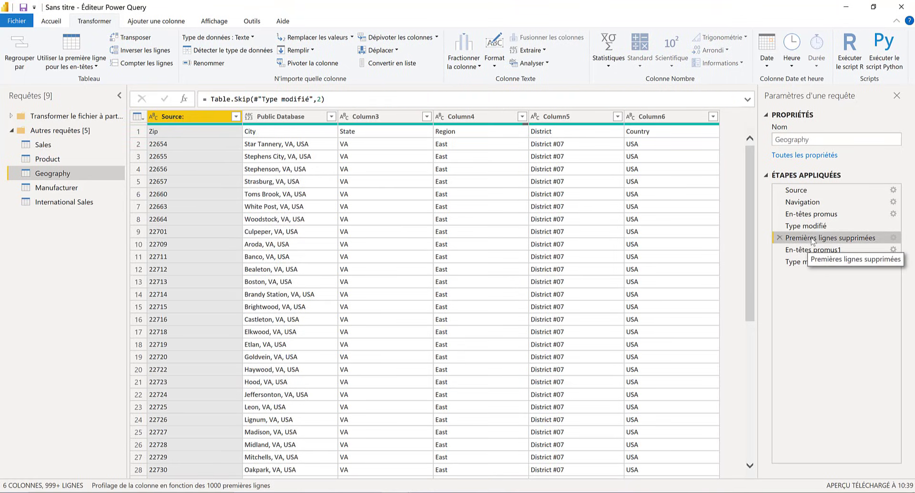
left_click(802, 252)
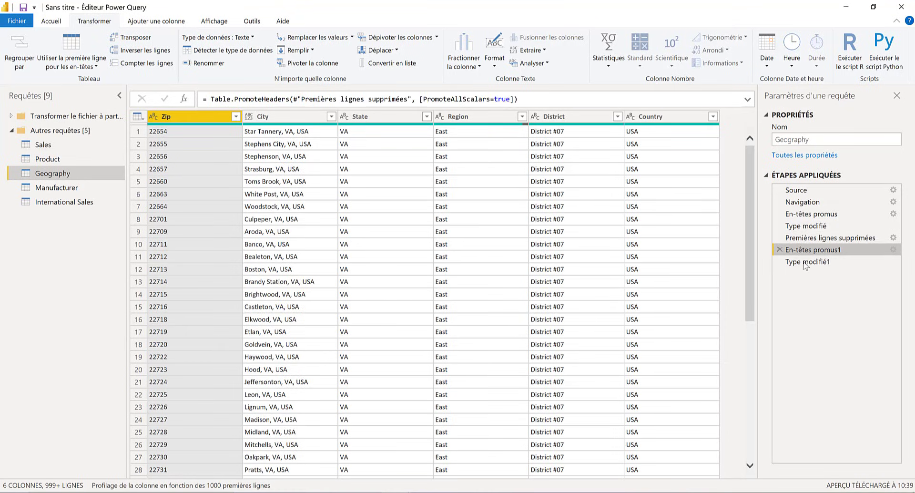
left_click(804, 262)
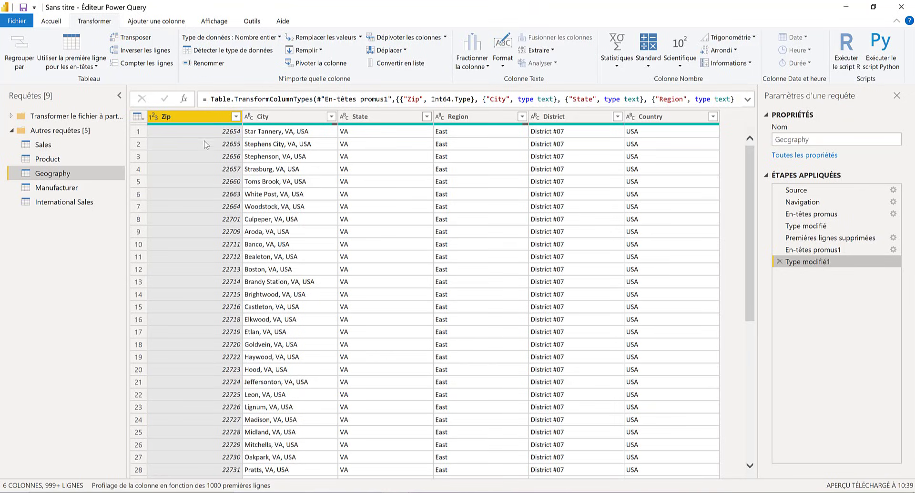
left_click(154, 118)
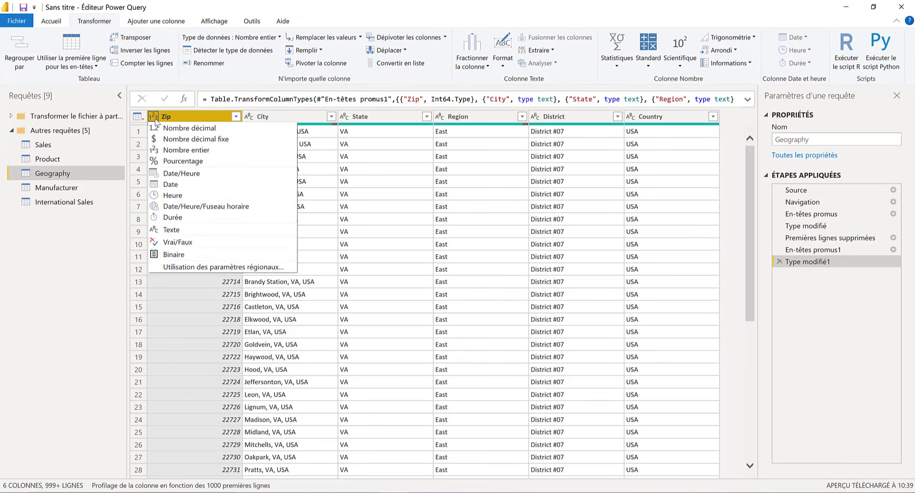
left_click(185, 229)
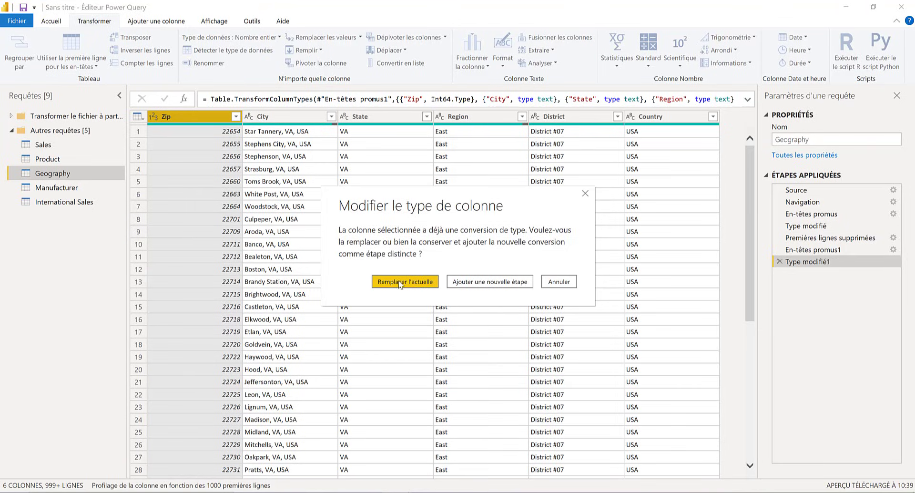
left_click(399, 283)
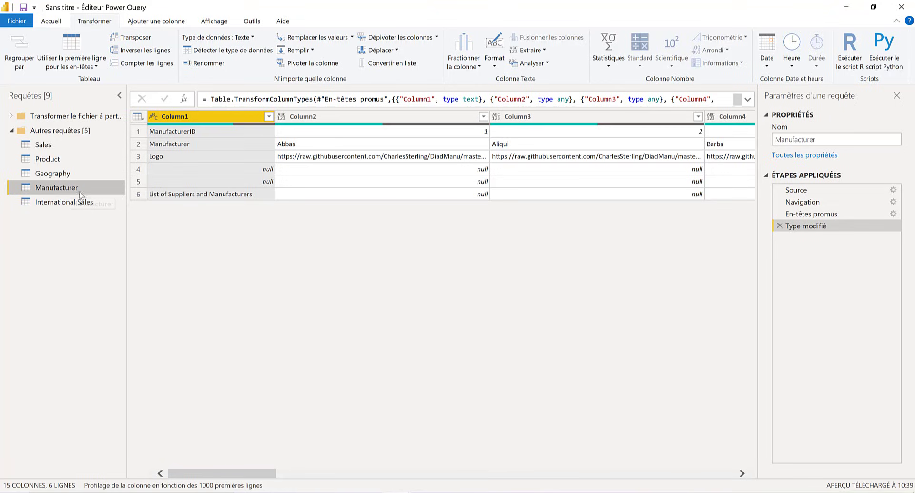
- Remove the bottom 3 rows from the Manufacturer query
left_click_drag(255, 473, 131, 463)
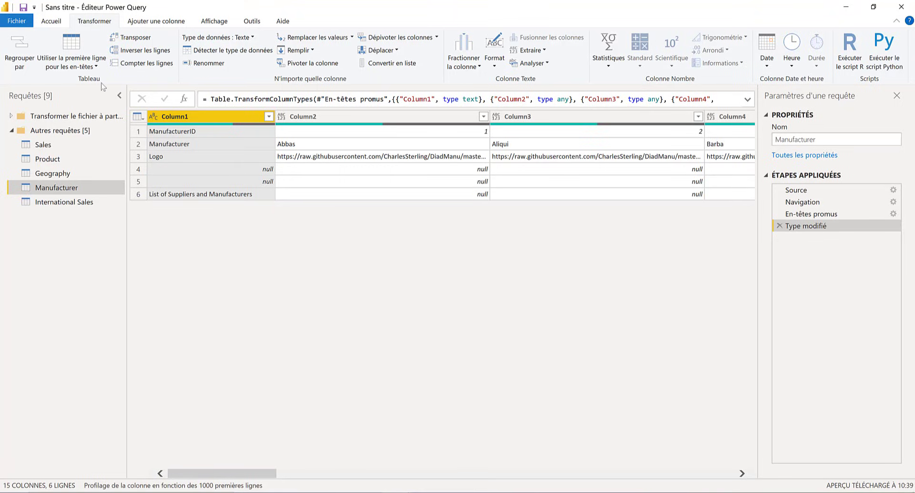
left_click(51, 22)
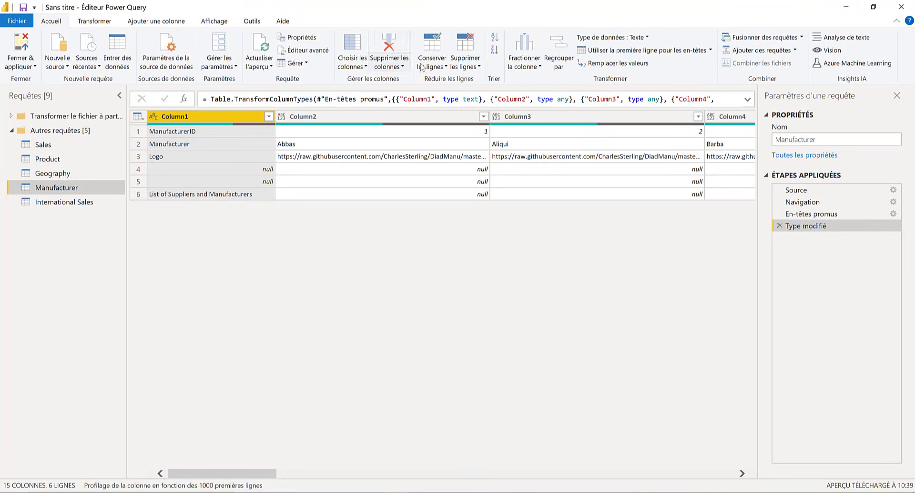
left_click(474, 67)
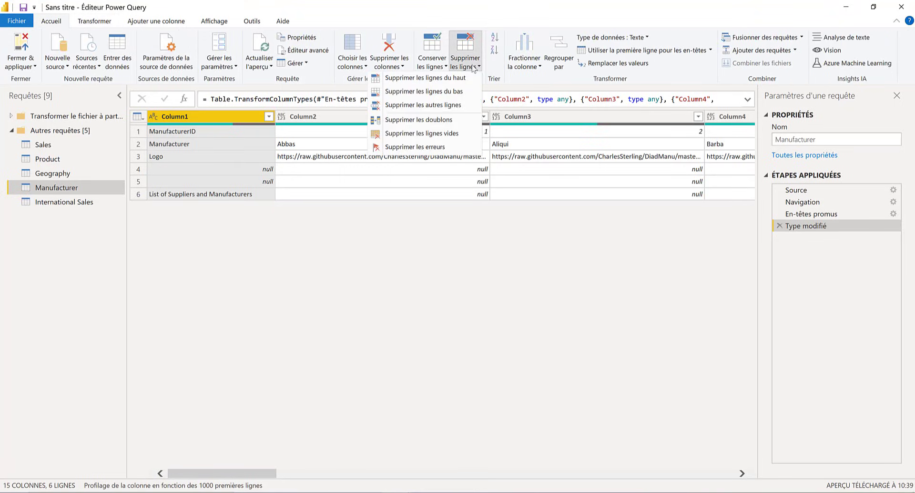
left_click(456, 91)
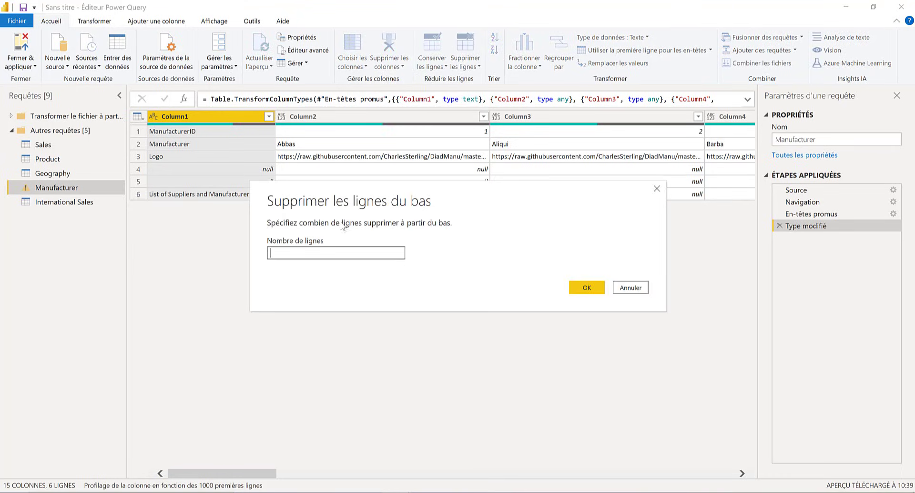
left_click(336, 250)
type("3")
left_click(586, 288)
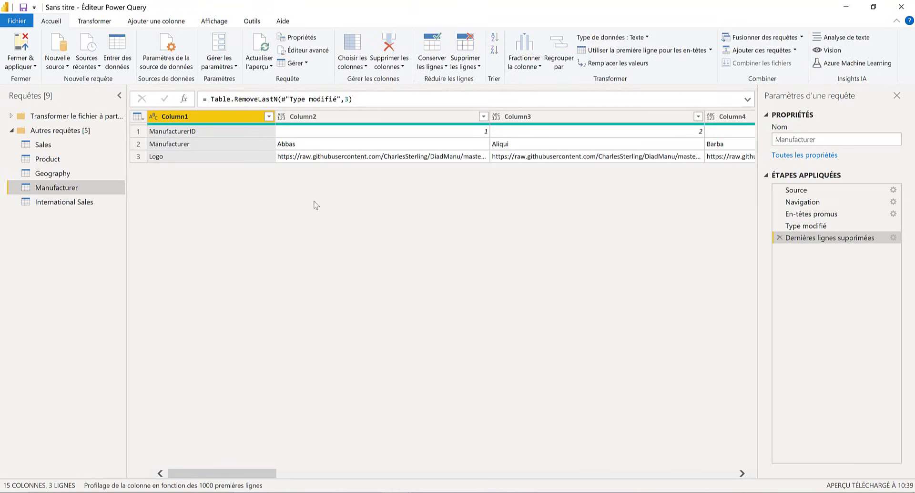
- Examine the Manufacturer query's layout, checking the ManufacturerID, Manufacturer and Logo labels in Column1
left_click_drag(221, 472, 341, 473)
left_click(181, 131)
left_click(181, 141)
left_click(182, 152)
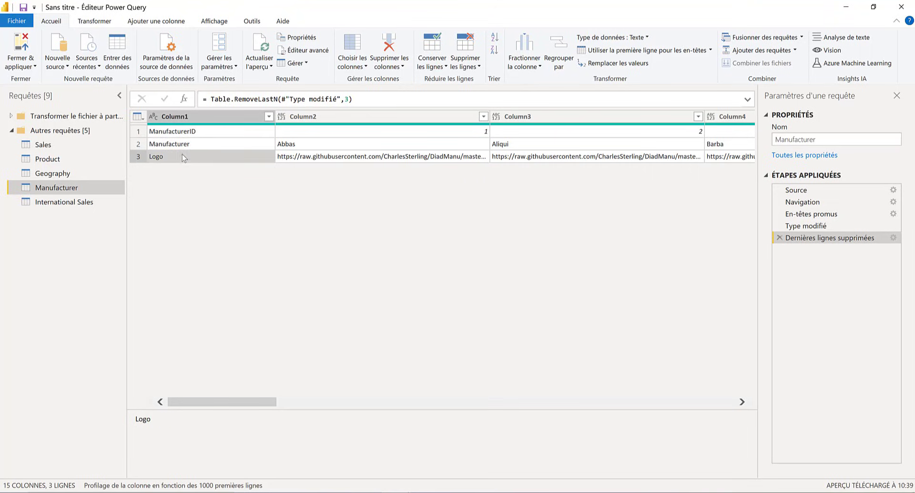
left_click(187, 141)
left_click(186, 131)
left_click(187, 142)
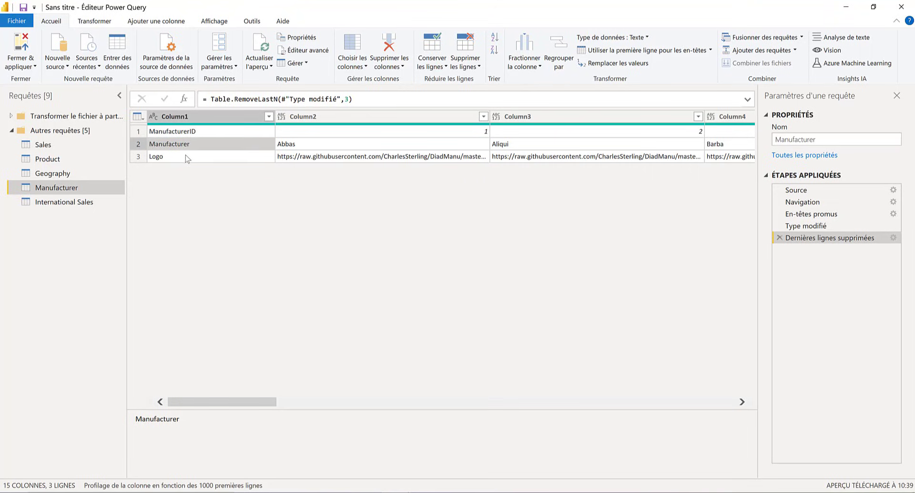
- Check how the Manufacturer query's row labels line up with the values in Column2 and Column3
left_click(186, 155)
left_click(200, 131)
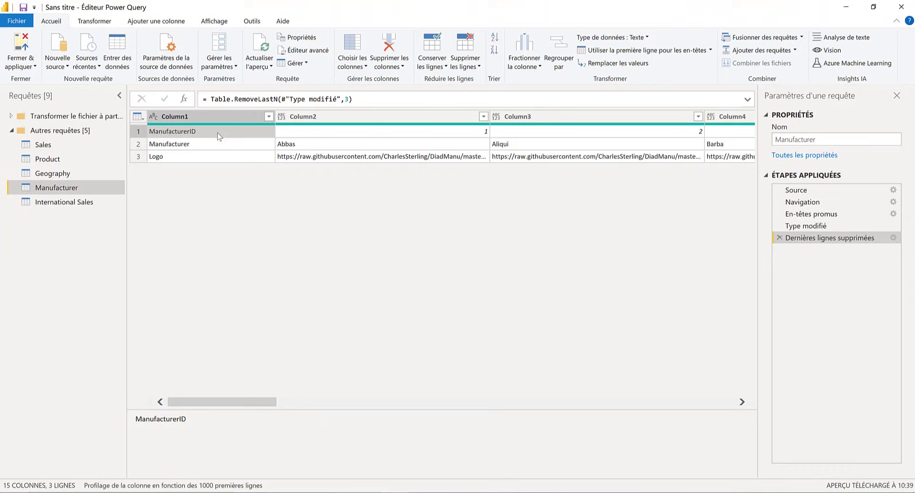
left_click(358, 143)
left_click(564, 142)
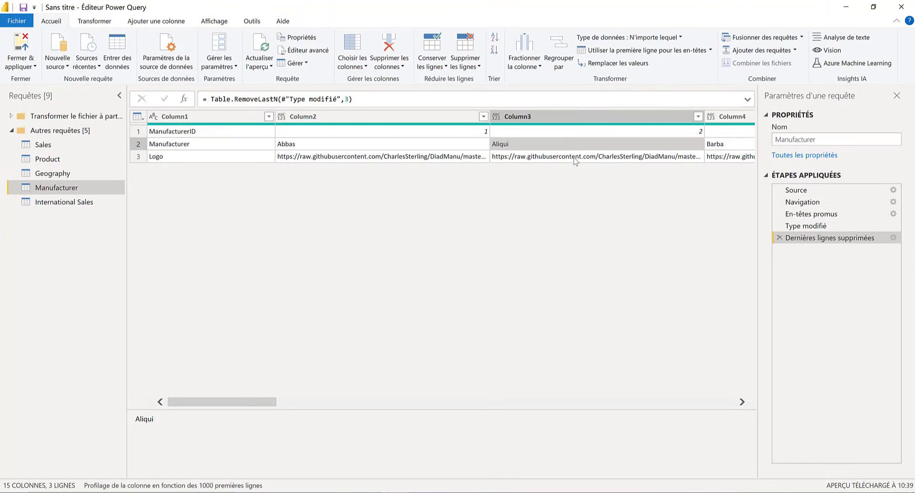
left_click(573, 156)
left_click(219, 142)
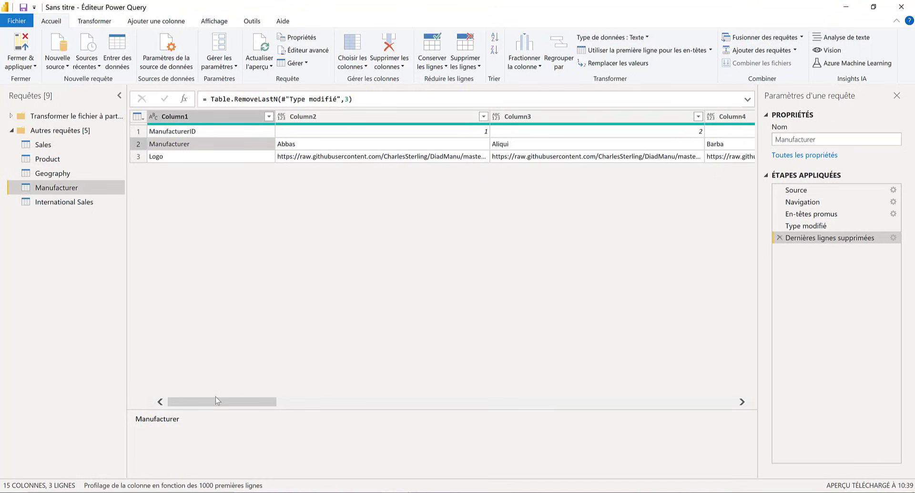
- Transpose the Manufacturer table and promote its first row to column headers
left_click(165, 116)
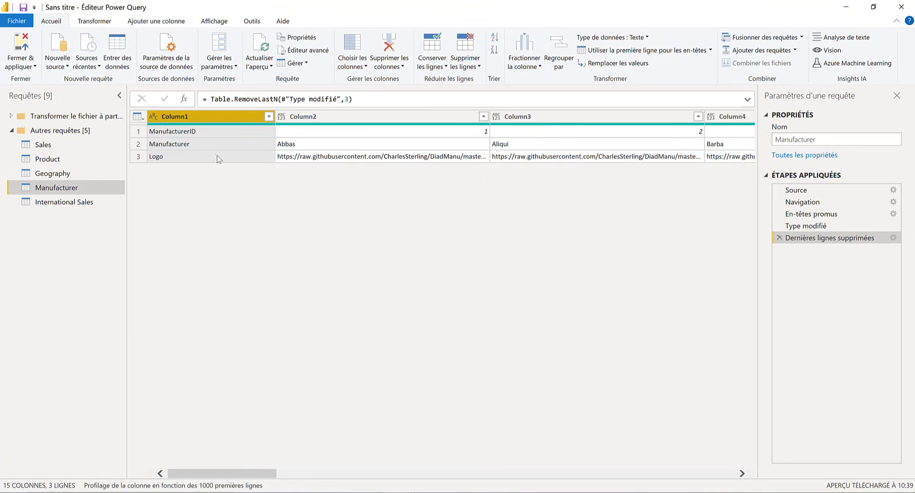
left_click(94, 21)
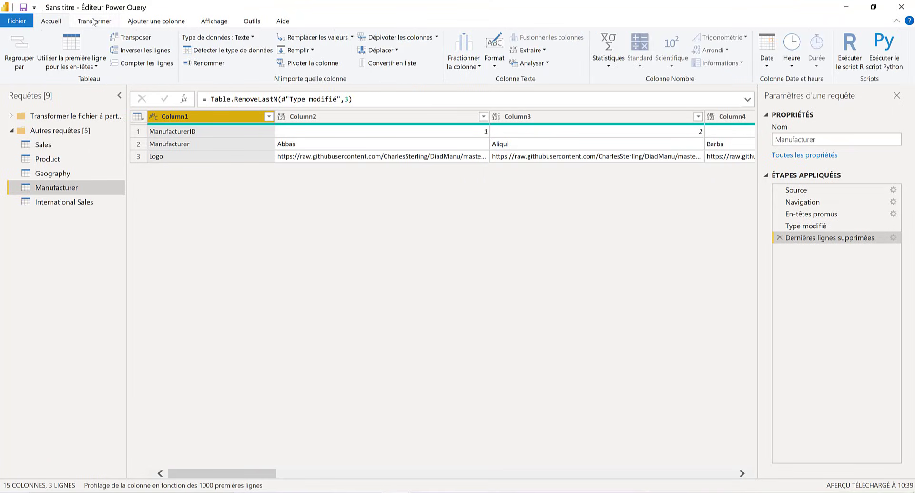
left_click(138, 40)
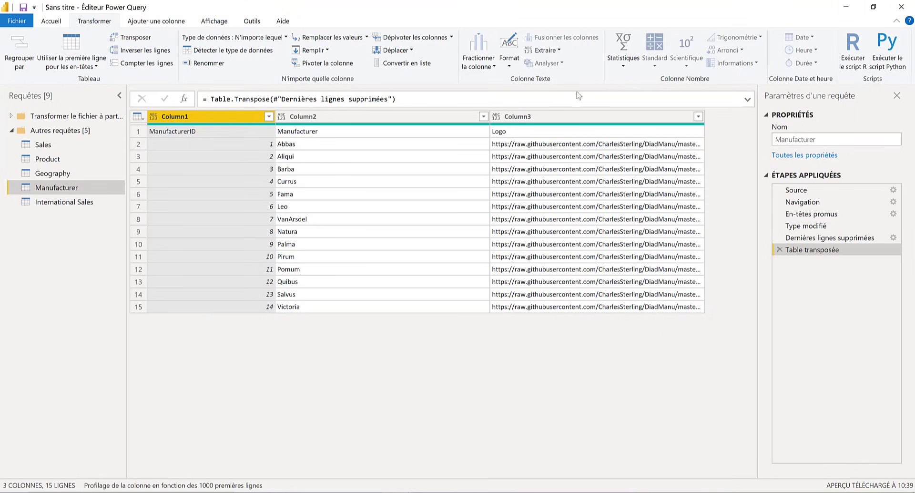
left_click(73, 66)
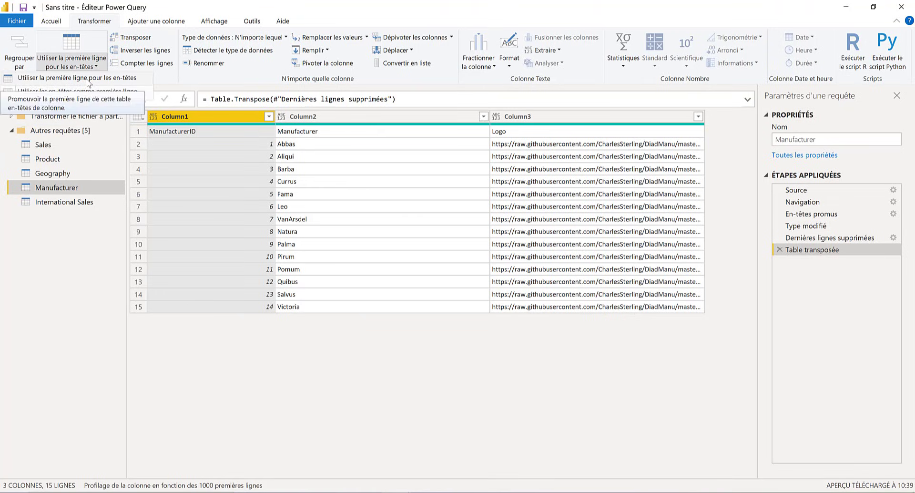
left_click(87, 80)
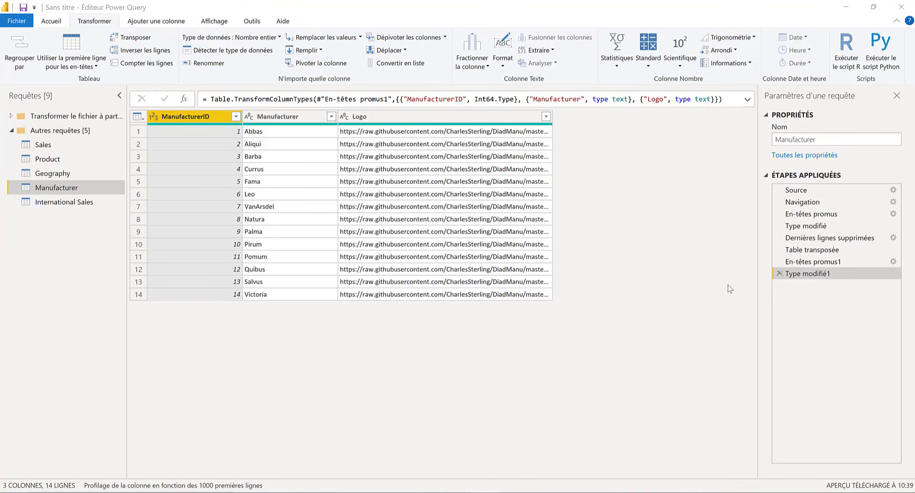
- Compare the column structure of the Sales and International Sales queries
left_click(55, 145)
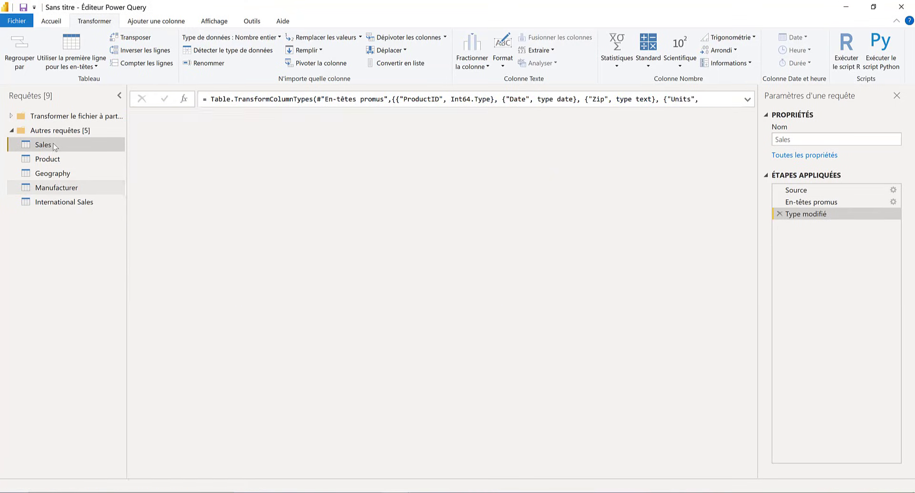
left_click(63, 204)
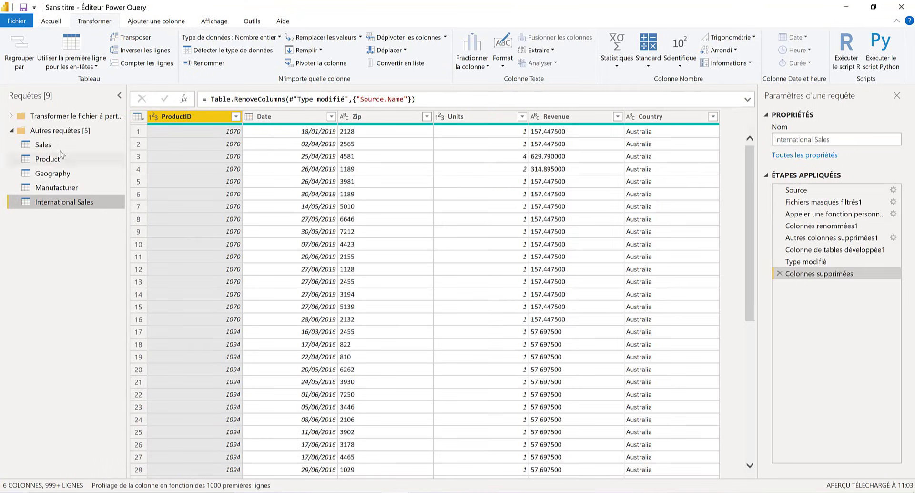
left_click(60, 147)
left_click(64, 206)
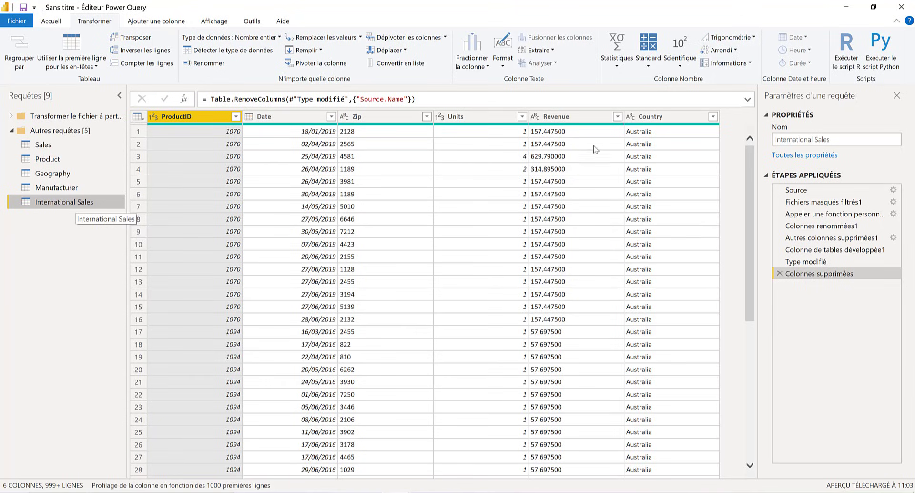
scroll(593, 145, "down", 5)
scroll(593, 145, "up", 5)
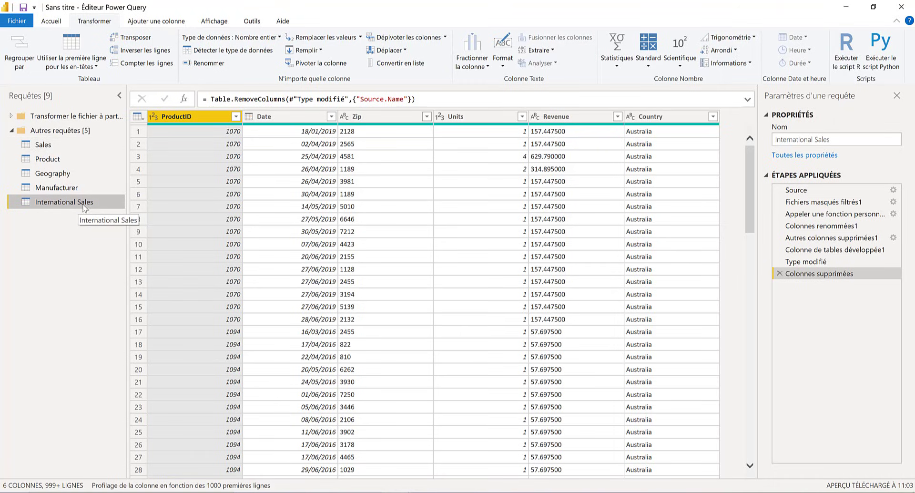
left_click(38, 143)
left_click(47, 204)
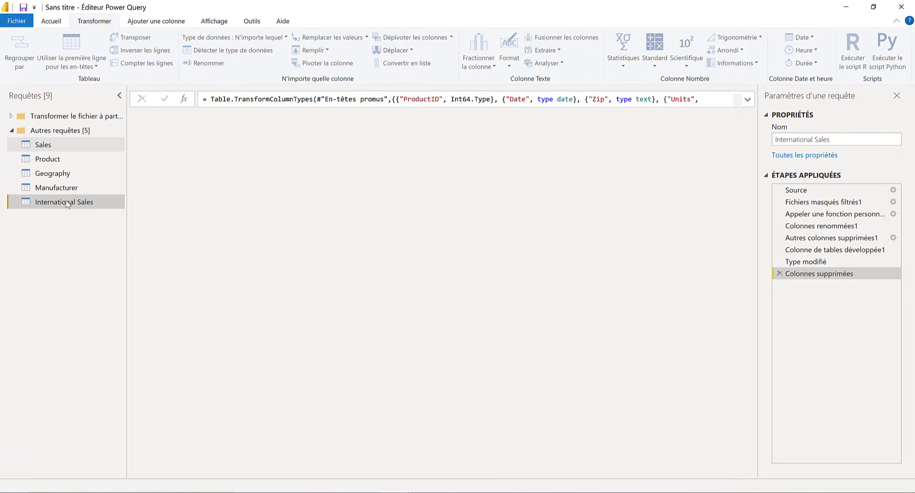
- Append the International Sales table to the existing Sales query as a two-table append
left_click(49, 148)
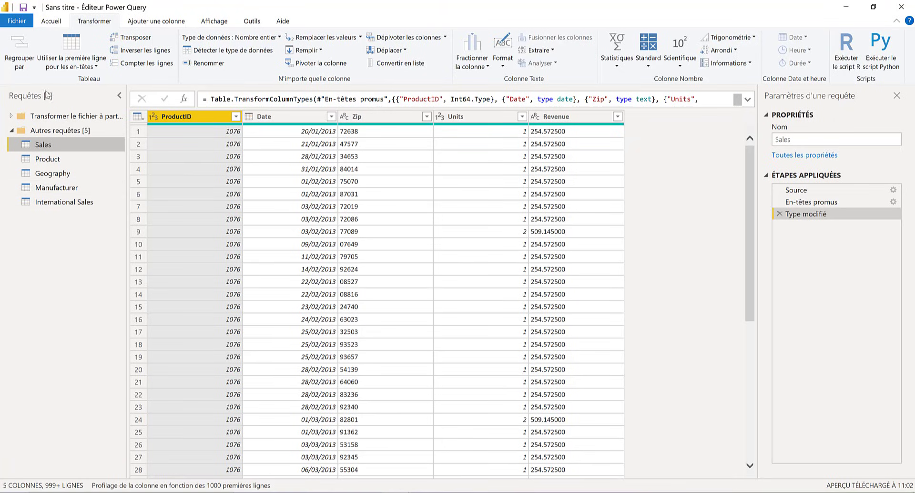
left_click(48, 24)
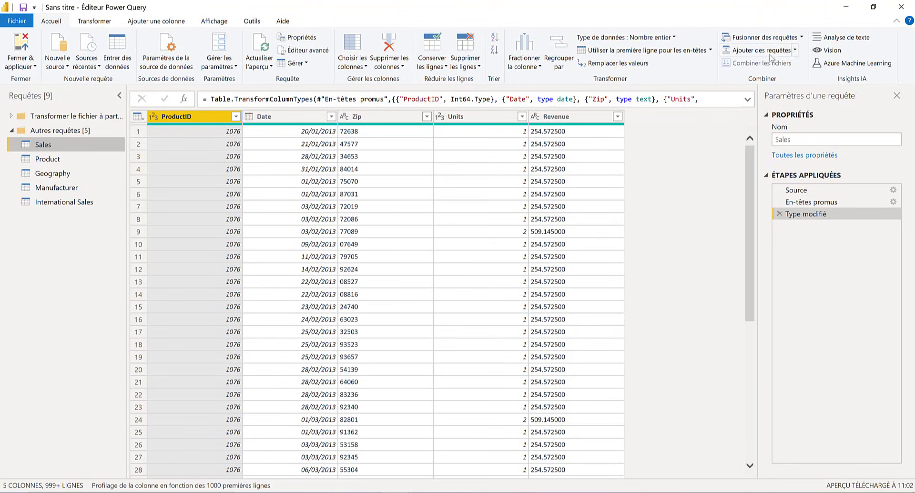
left_click(794, 51)
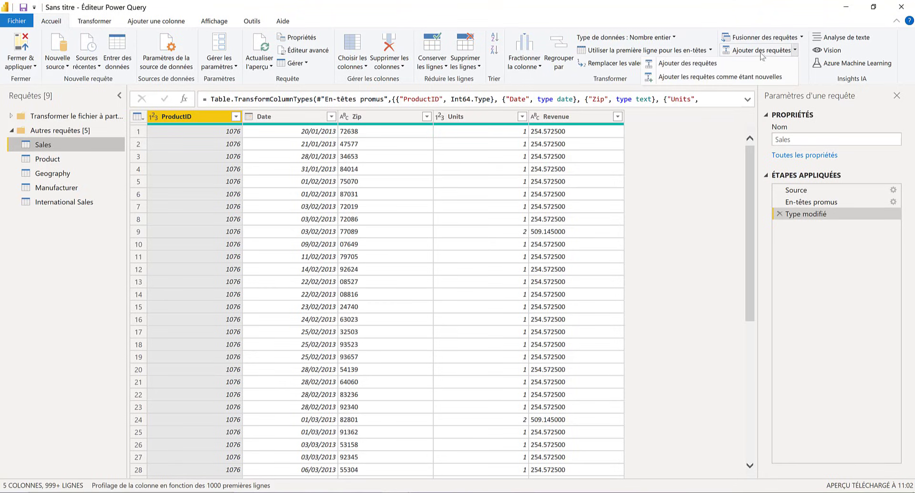
left_click(676, 65)
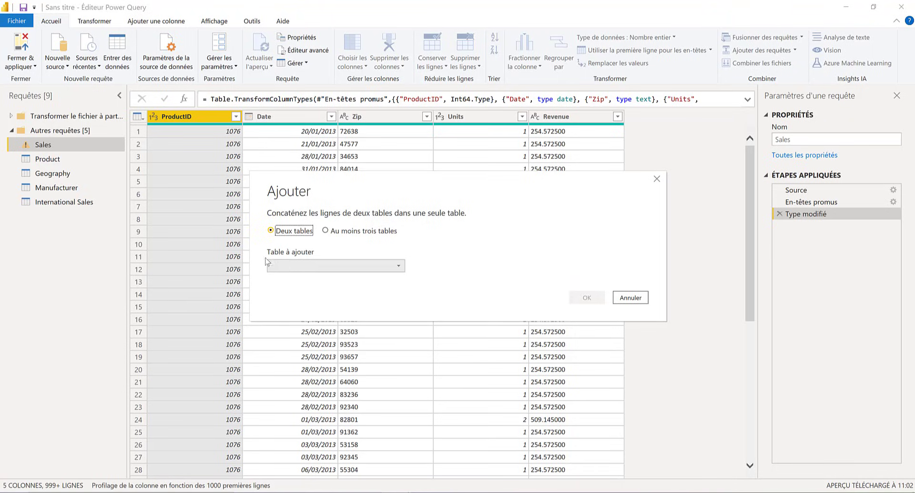
left_click(309, 265)
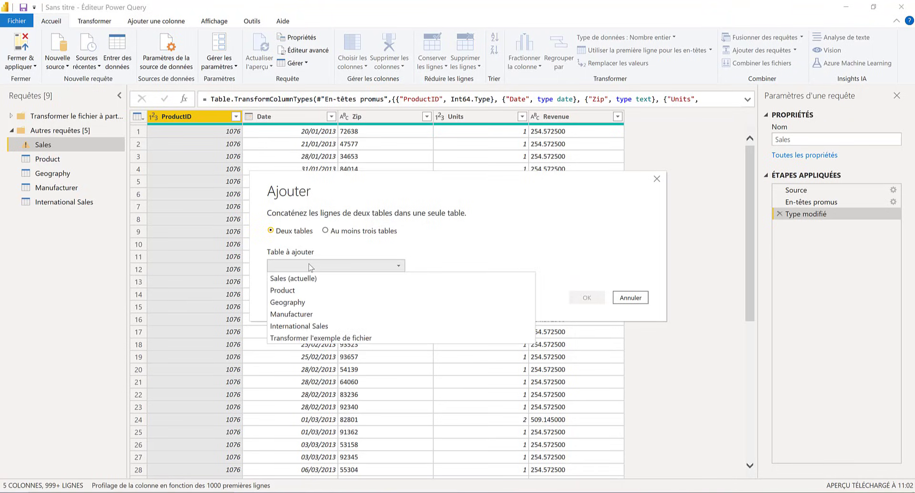
left_click(327, 325)
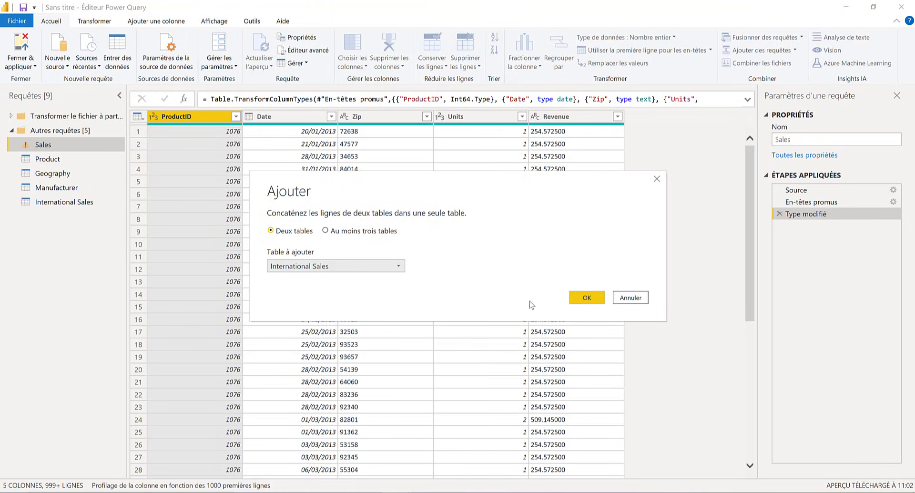
left_click(588, 299)
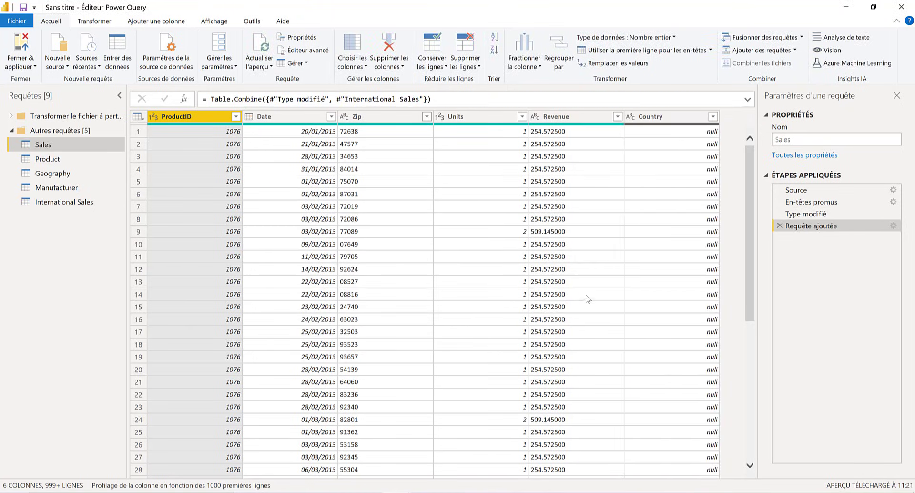
- Examine the combined Sales rows and load the full list of distinct values in the Country column without filtering
scroll(421, 185, "down", 10)
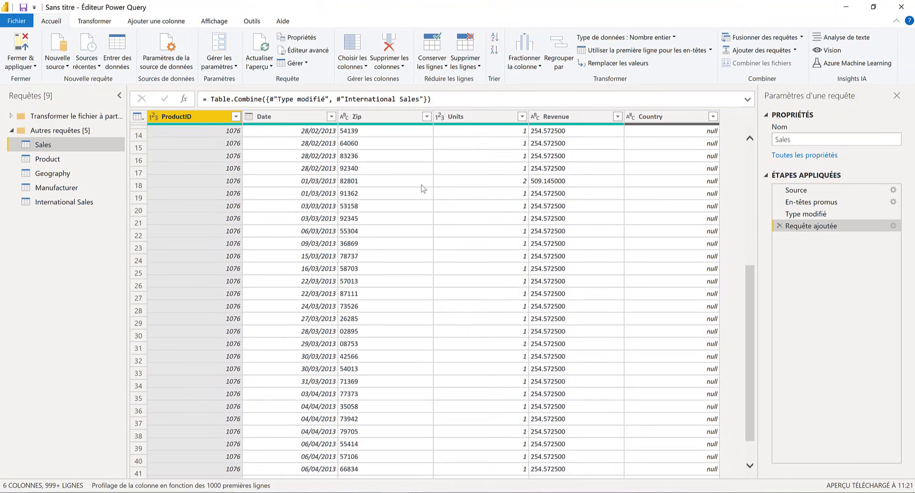
scroll(446, 188, "up", 10)
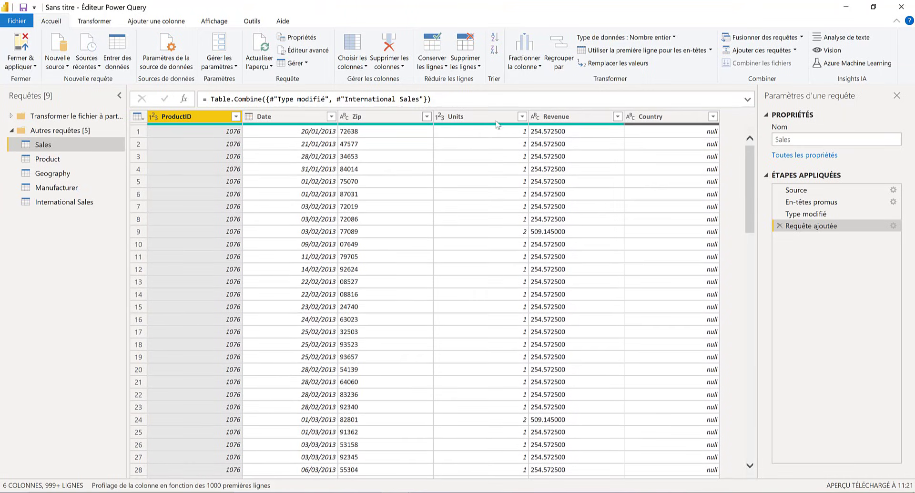
left_click(674, 117)
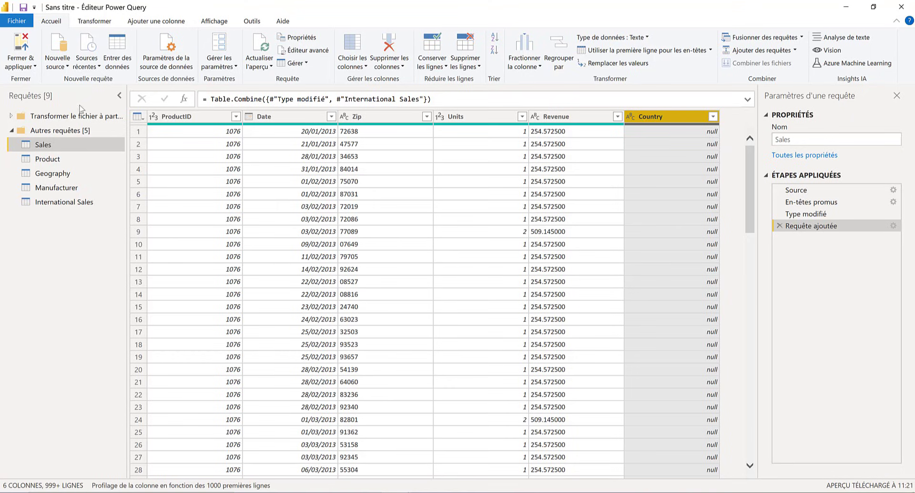
scroll(670, 161, "down", 4)
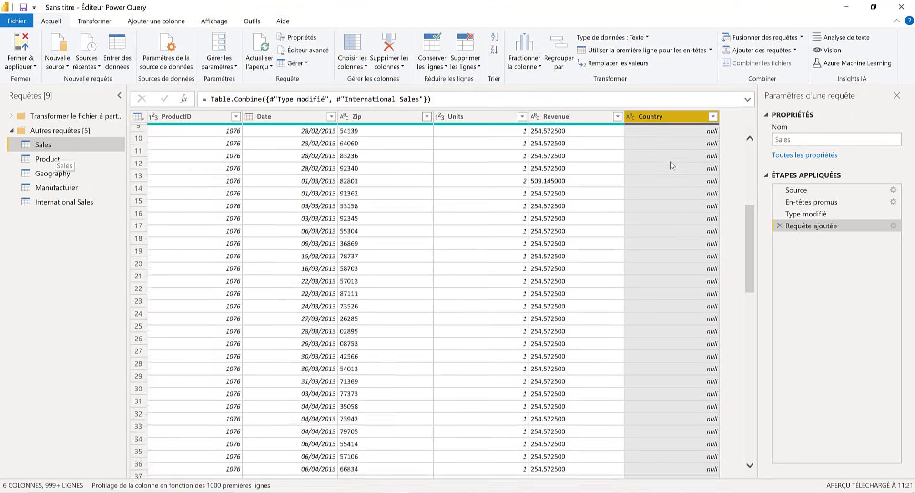
scroll(670, 161, "up", 4)
left_click(713, 116)
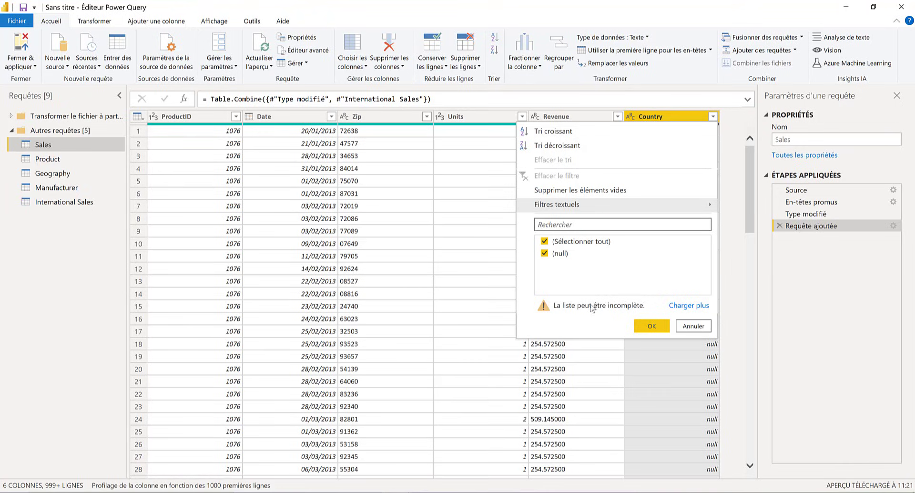
left_click(679, 305)
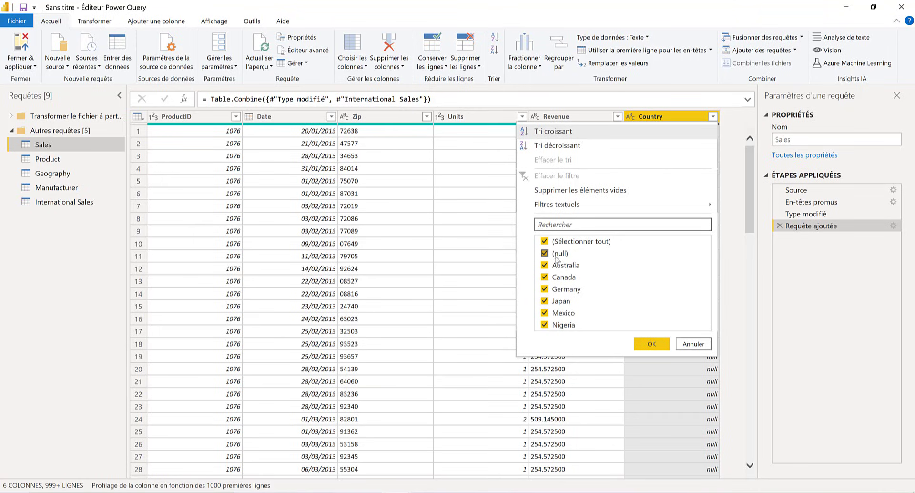
left_click(689, 345)
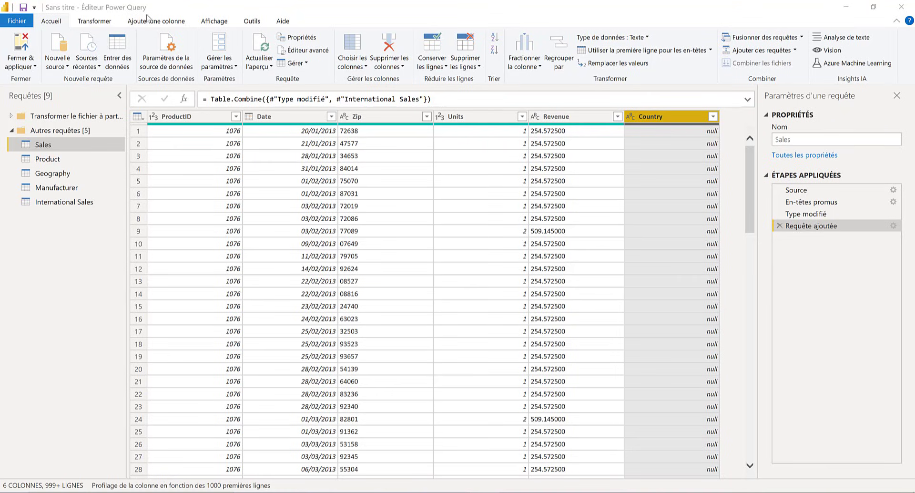
- Start a conditional column in the Sales query and name it CountryName
left_click(159, 23)
left_click(159, 22)
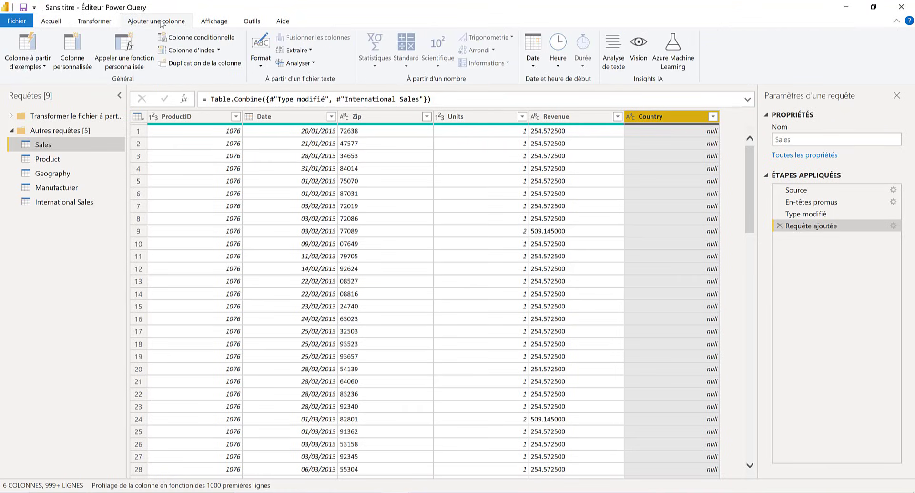
left_click(204, 41)
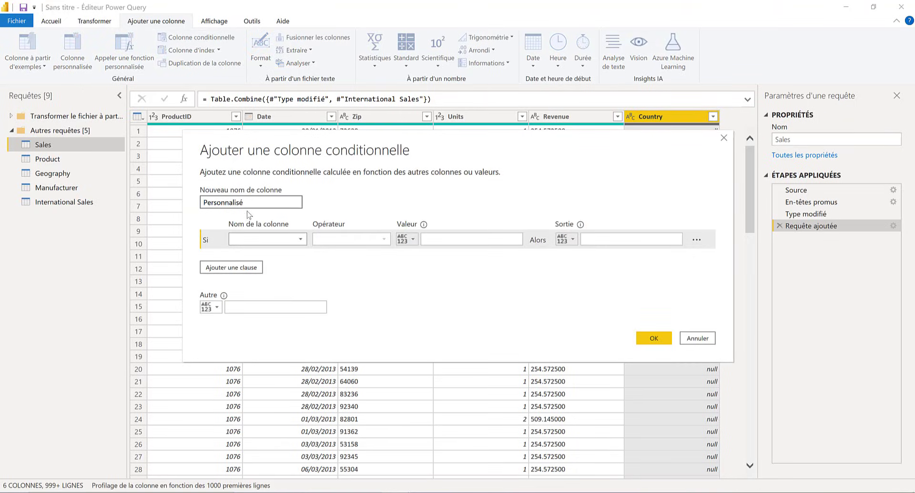
double_click(252, 204)
type("CountryName")
key("Tab")
- Define the CountryName condition so that a Country equal to (égal à) null outputs USA
left_click(260, 242)
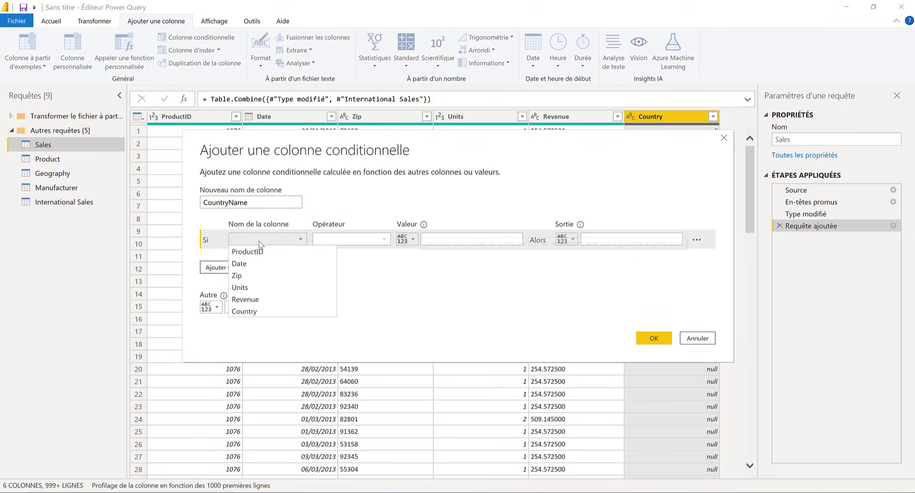
left_click(264, 308)
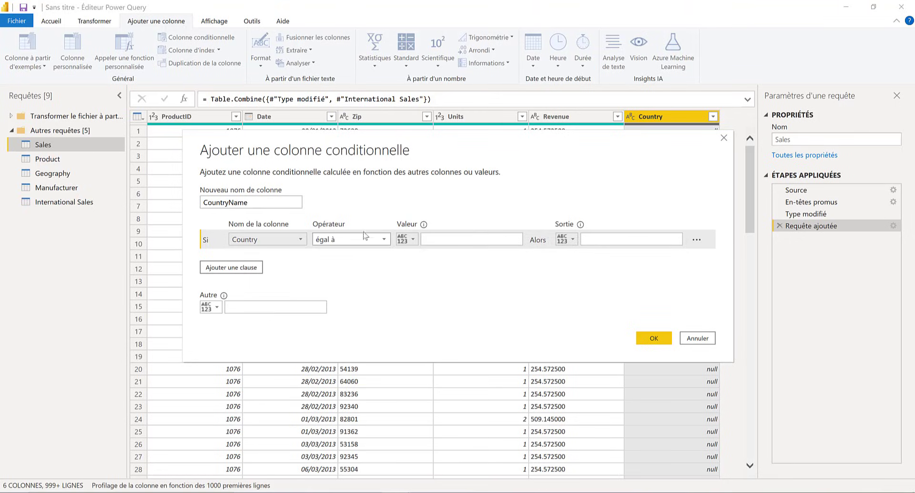
left_click(459, 244)
type("null")
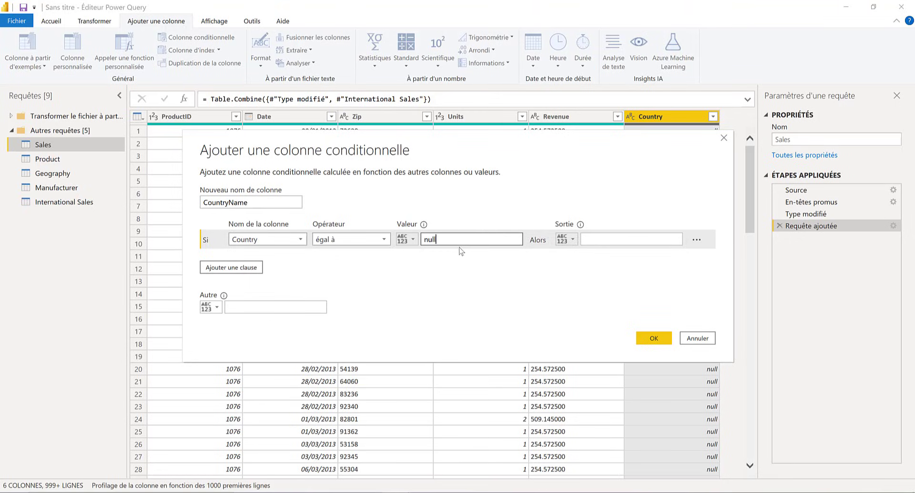
left_click(608, 237)
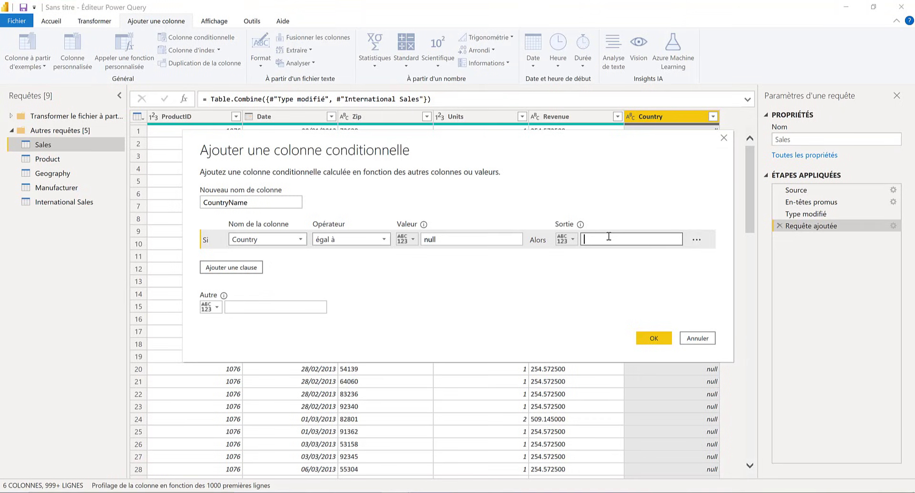
type("USA")
- Complete the CountryName conditional column by returning the Country column's value in all other cases (Autre)
left_click(237, 306)
left_click(218, 307)
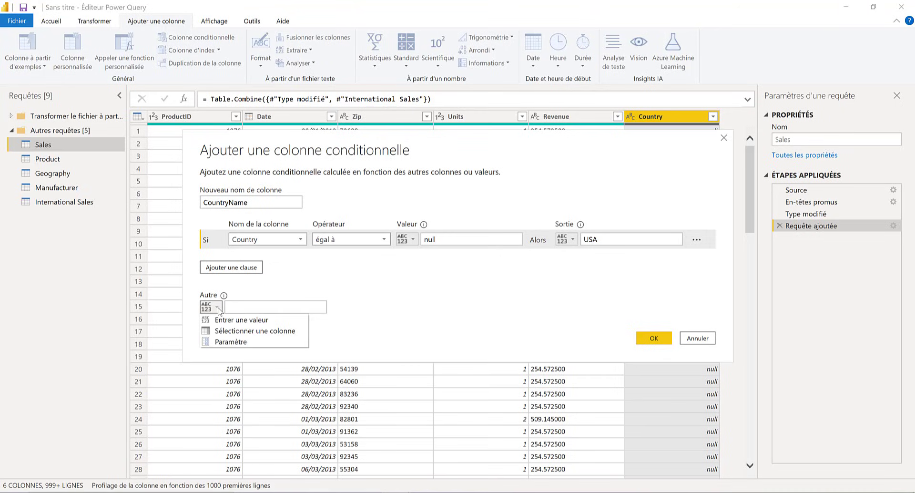
left_click(265, 332)
left_click(270, 309)
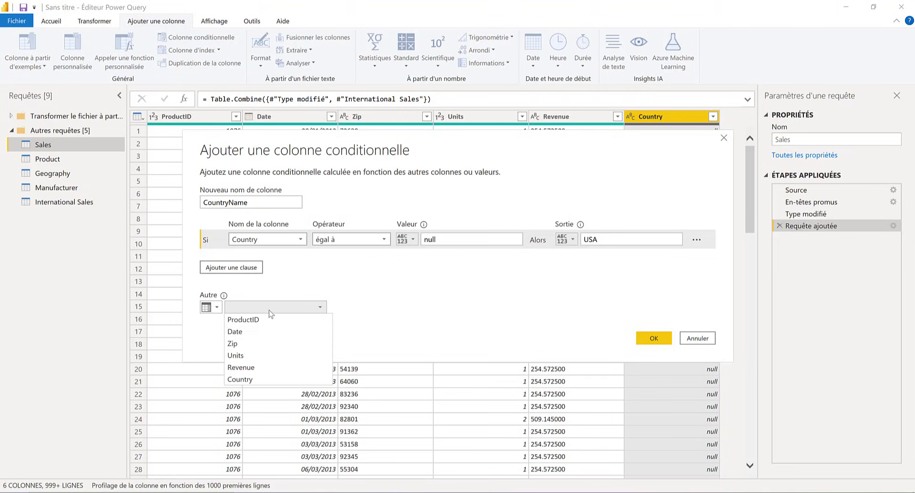
left_click(262, 375)
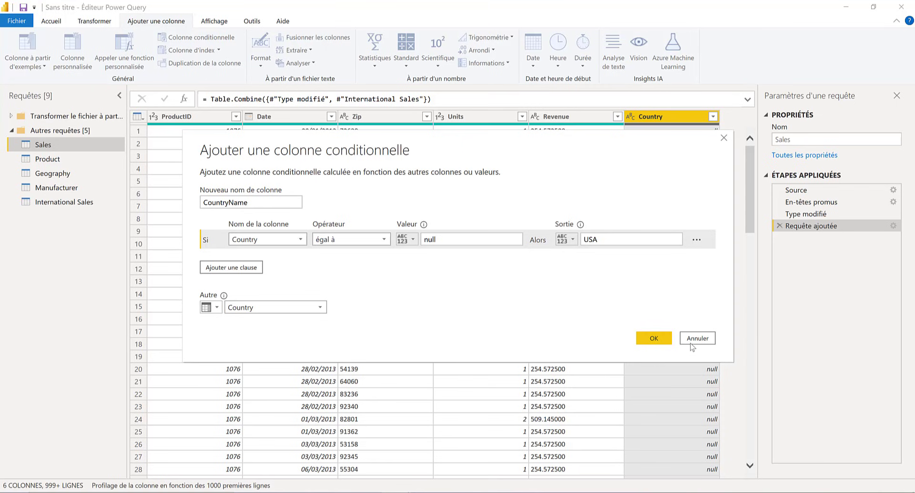
left_click(653, 338)
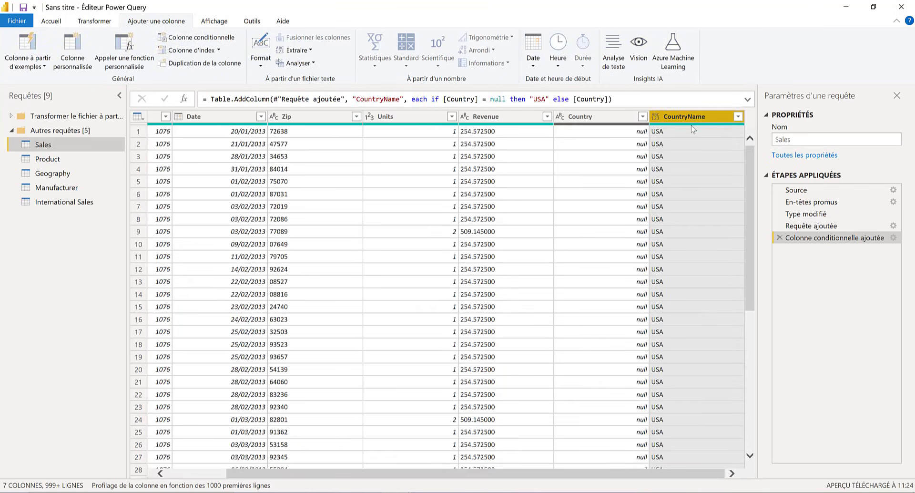
- Check the CountryName values in the Sales query and delete the original Country column
scroll(685, 246, "down", 1)
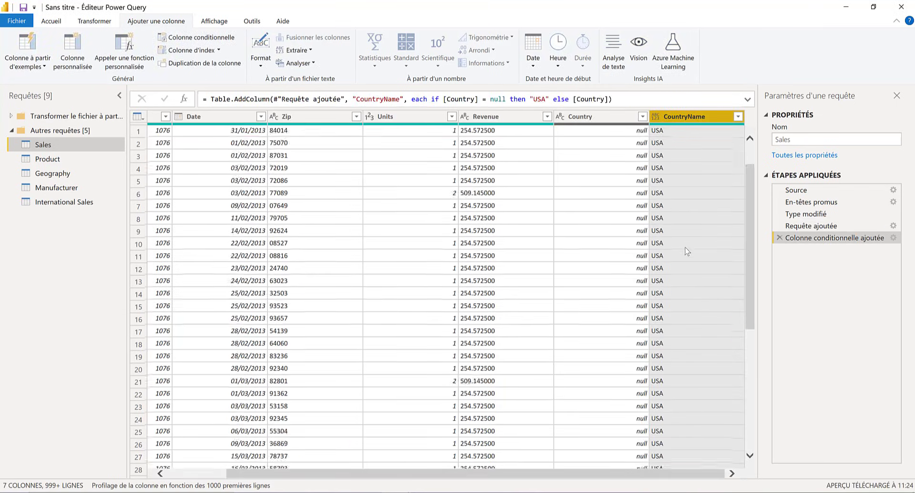
scroll(684, 246, "down", 16)
scroll(676, 146, "up", 17)
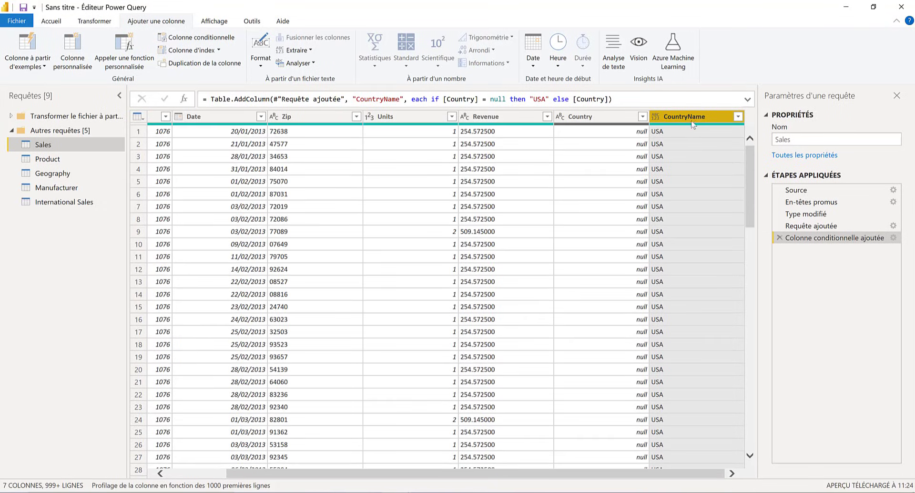
left_click(599, 116)
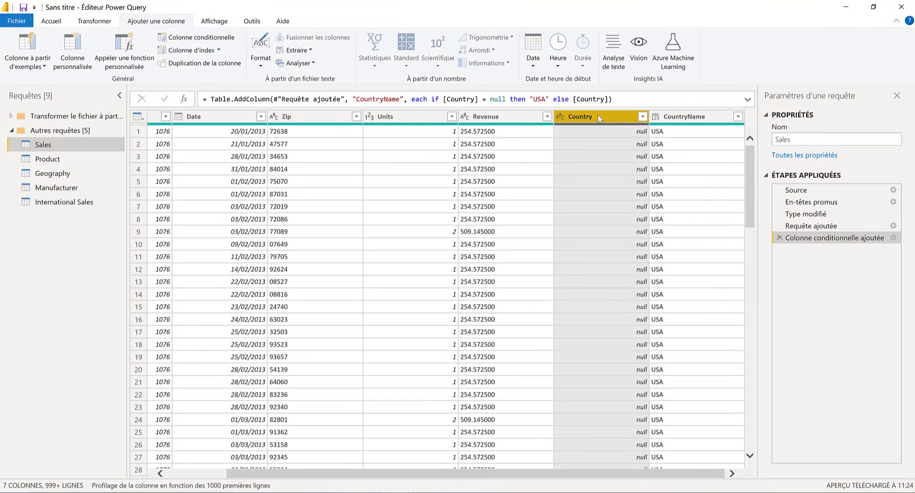
right_click(598, 115)
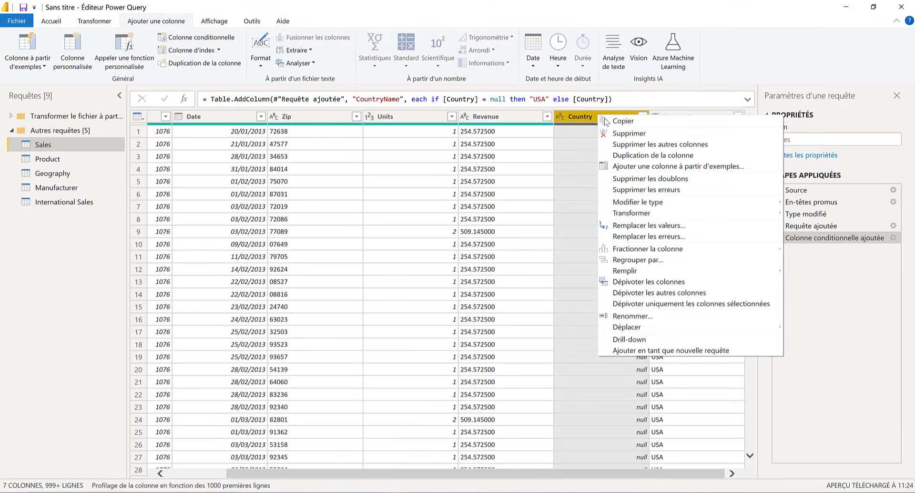
left_click(627, 135)
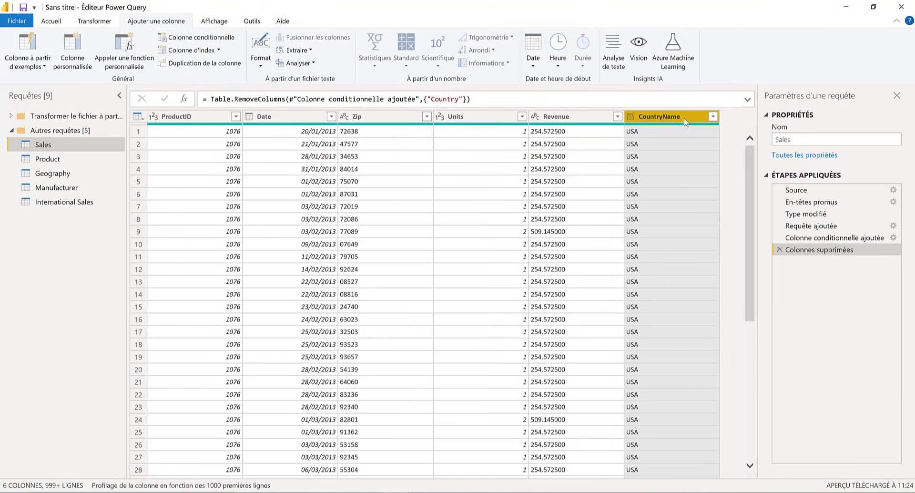
- Rename the CountryName column as Country and set its data type to text (Texte)
double_click(684, 119)
key("Return")
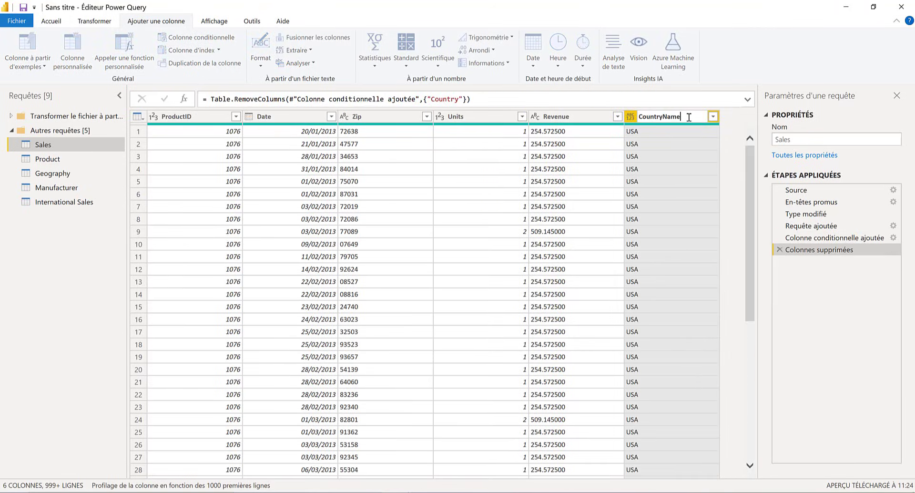
key("BackSpace")
key("BackSpace")
key("BackSpace")
key("BackSpace")
key("Return")
left_click(630, 116)
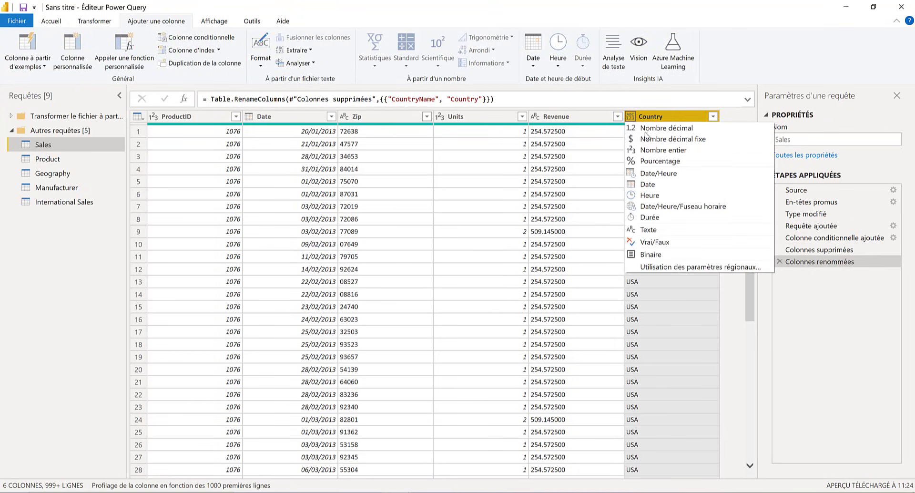
left_click(668, 228)
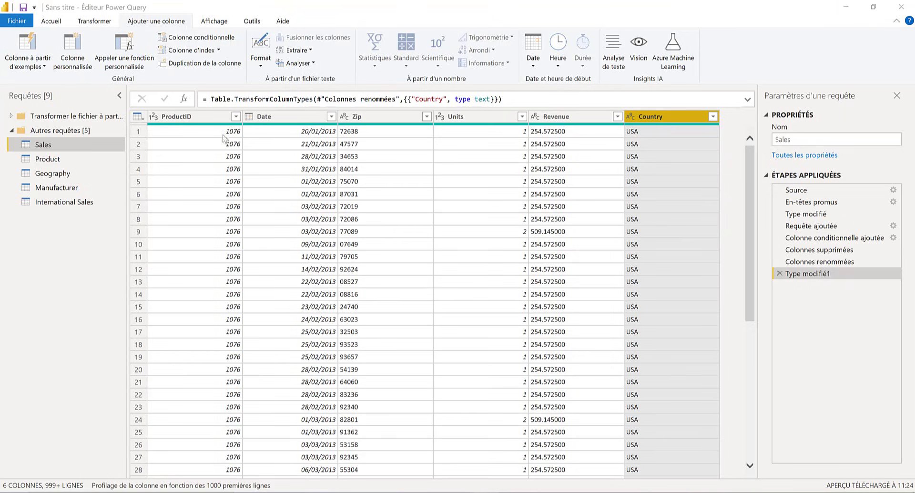
- Convert the Revenue column to fixed decimal number (Nombre décimal fixe) using the Anglais (États-Unis) locale
left_click(565, 118)
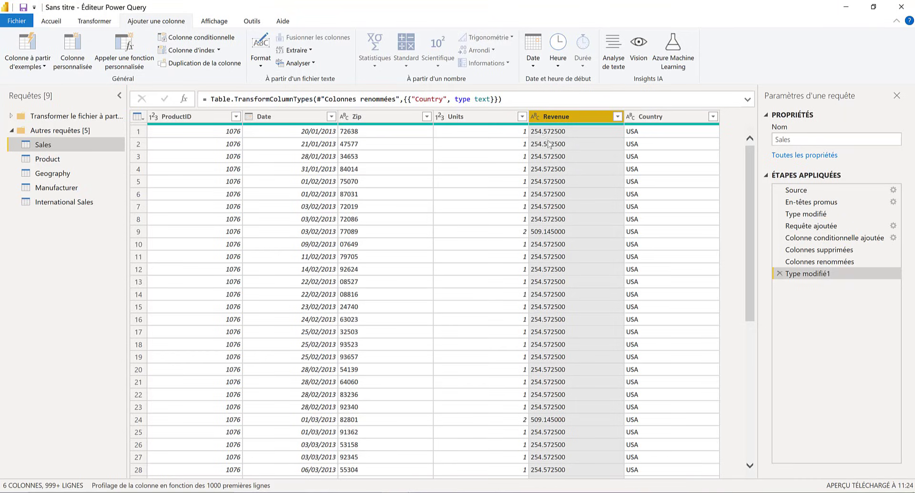
left_click(535, 117)
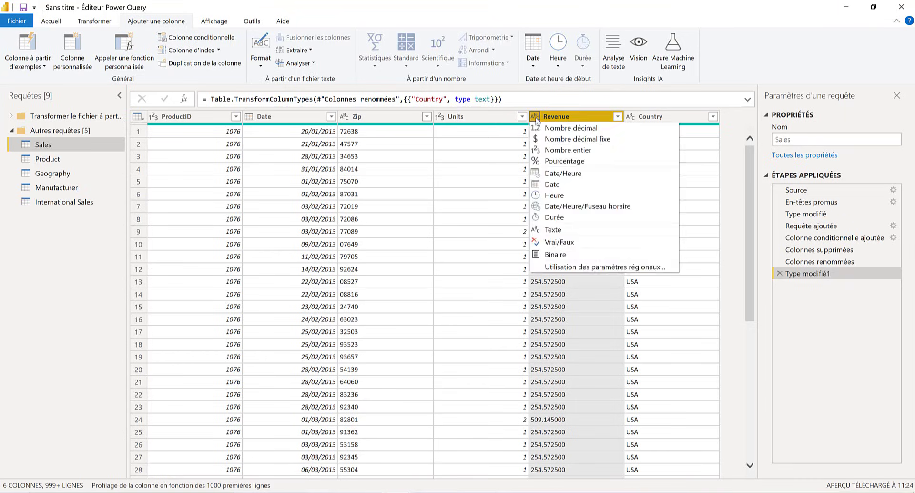
left_click(595, 267)
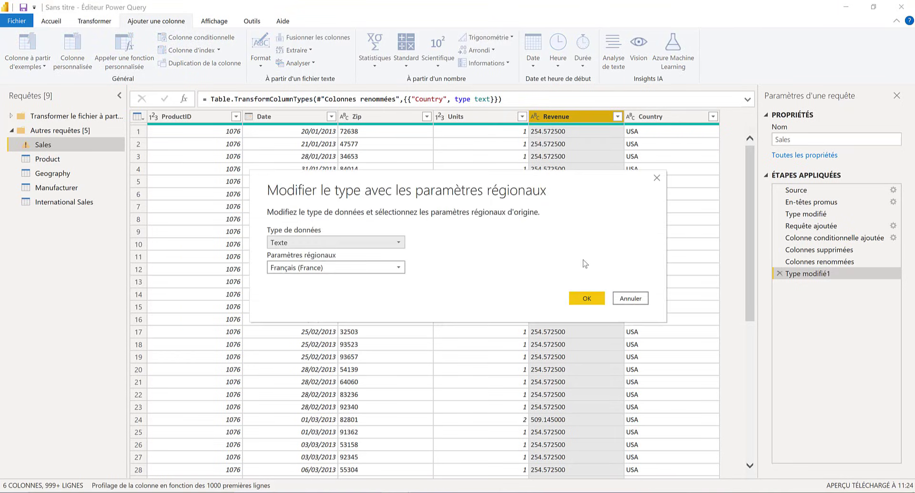
left_click(332, 242)
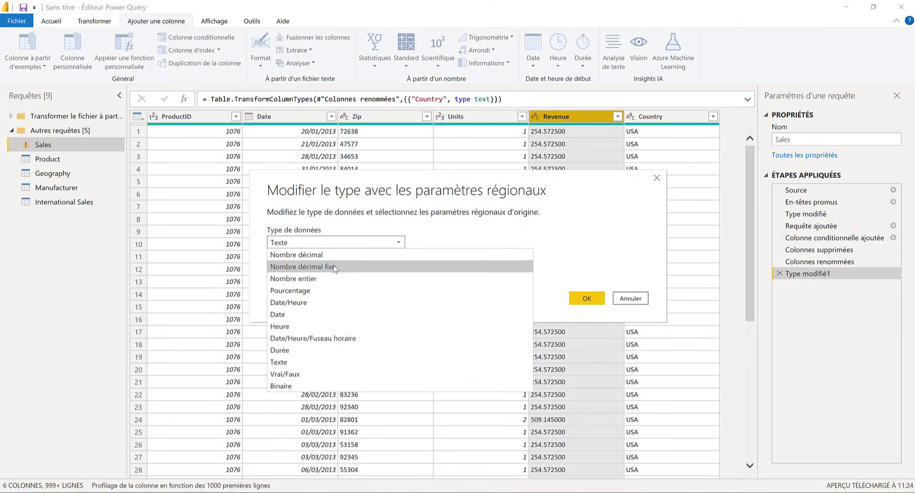
left_click(332, 261)
left_click(330, 266)
scroll(337, 233, "up", 15)
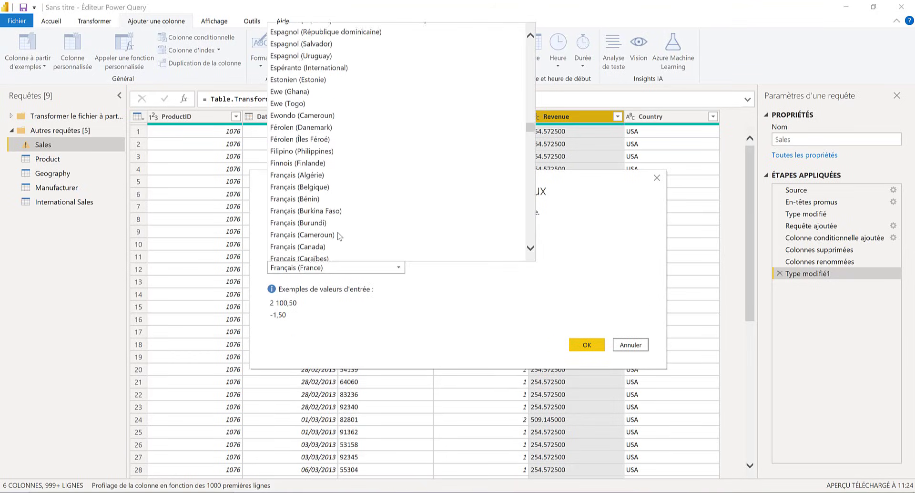
left_click_drag(535, 118, 535, 78)
scroll(419, 96, "up", 5)
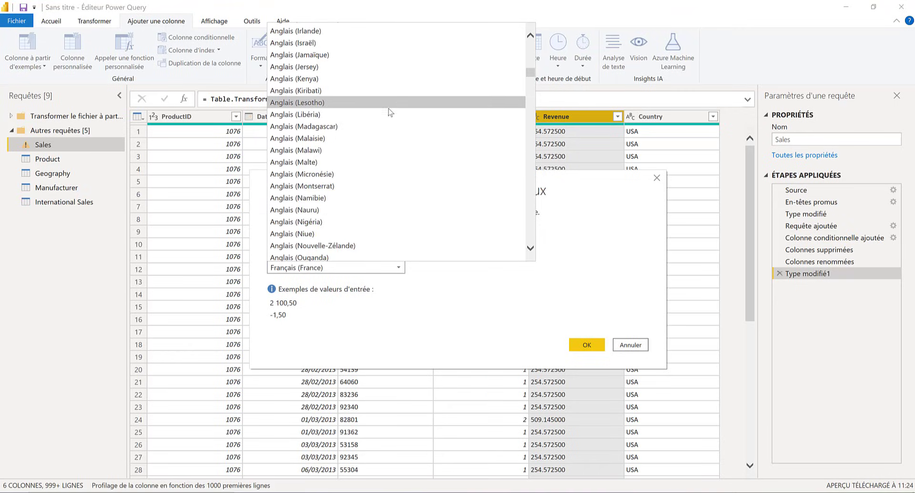
scroll(378, 161, "up", 7)
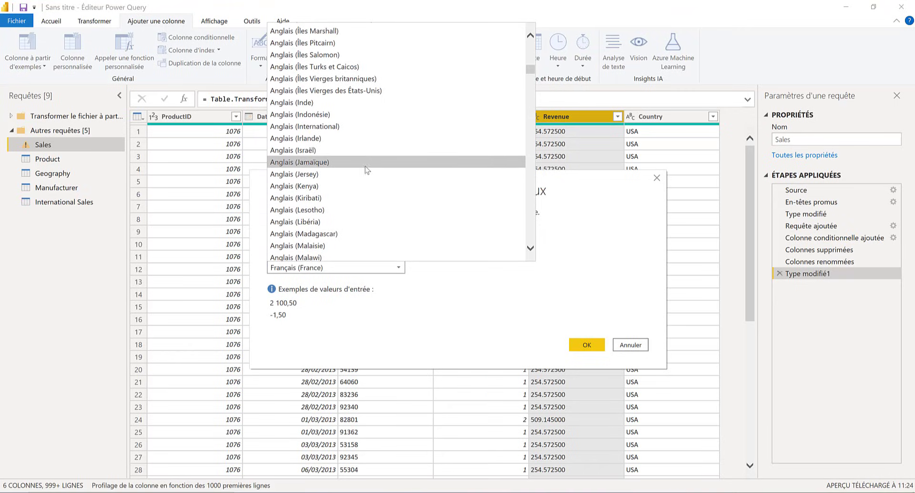
scroll(364, 146, "up", 6)
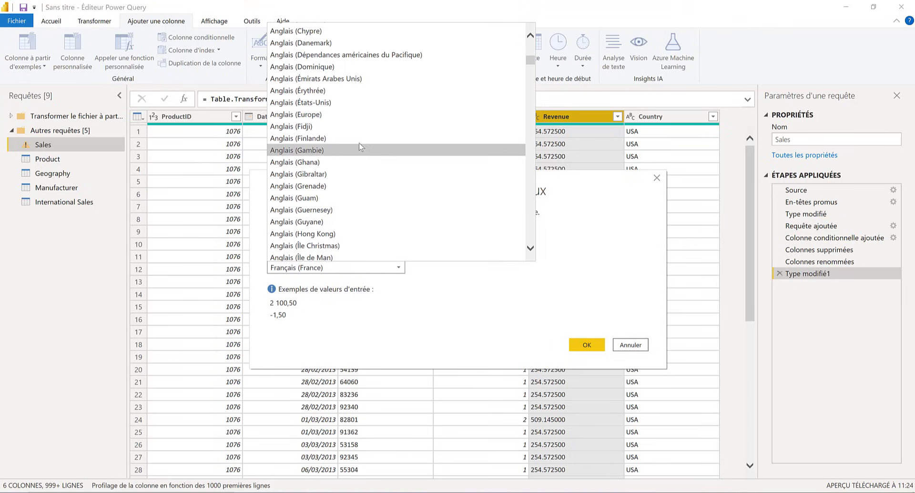
left_click(352, 103)
left_click(585, 345)
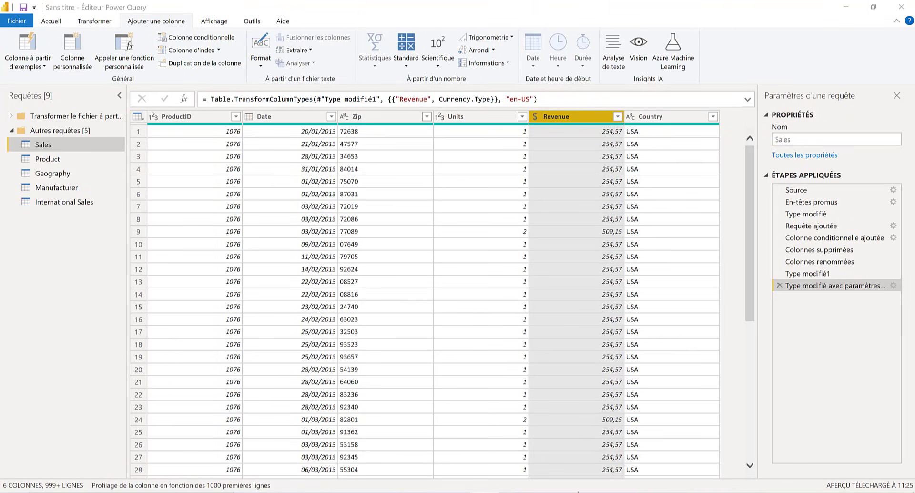
- Count the values in the Sales query's Date column and remove the calculated total from the applied steps
scroll(403, 349, "down", 3)
scroll(370, 294, "up", 3)
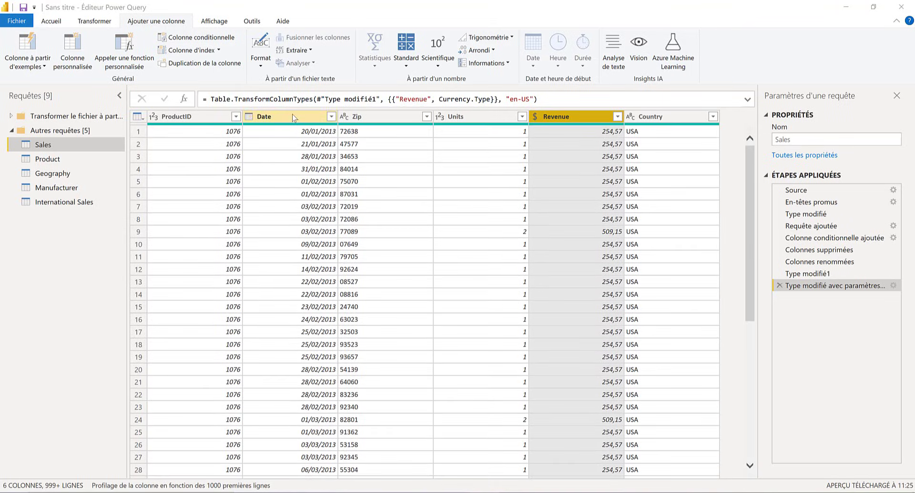
scroll(303, 207, "down", 3)
scroll(305, 202, "up", 3)
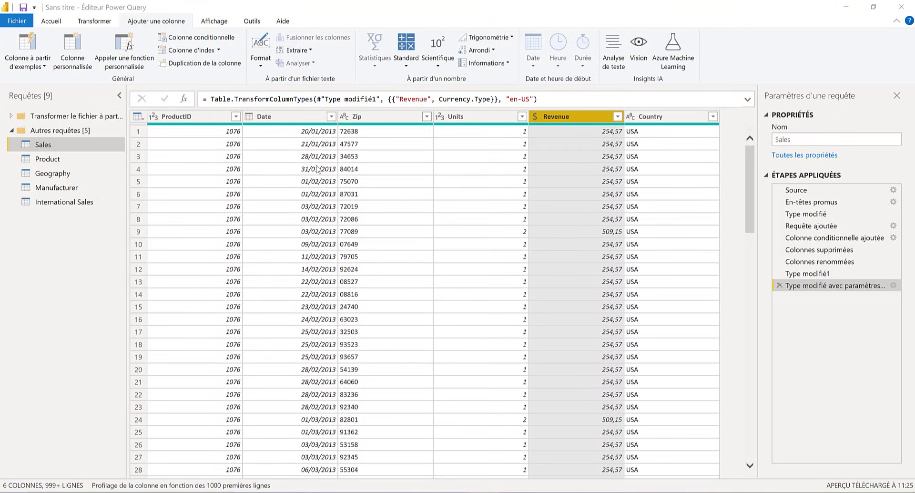
left_click(278, 116)
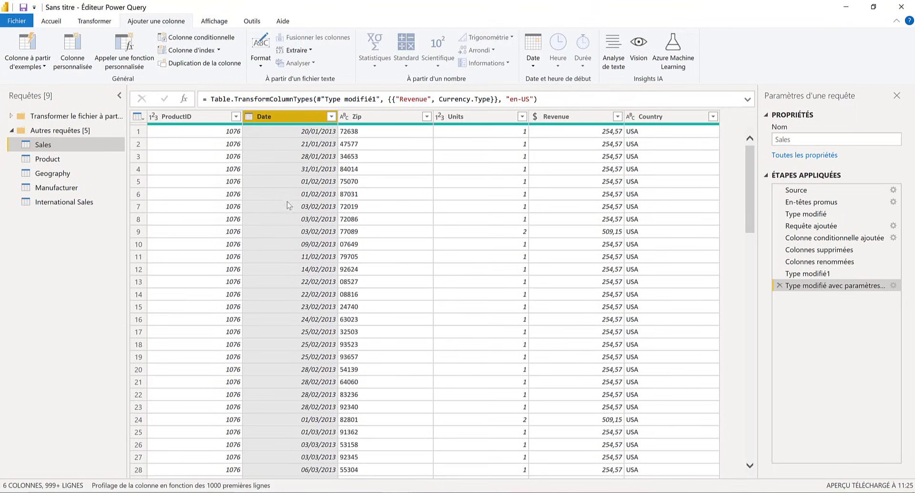
left_click(99, 21)
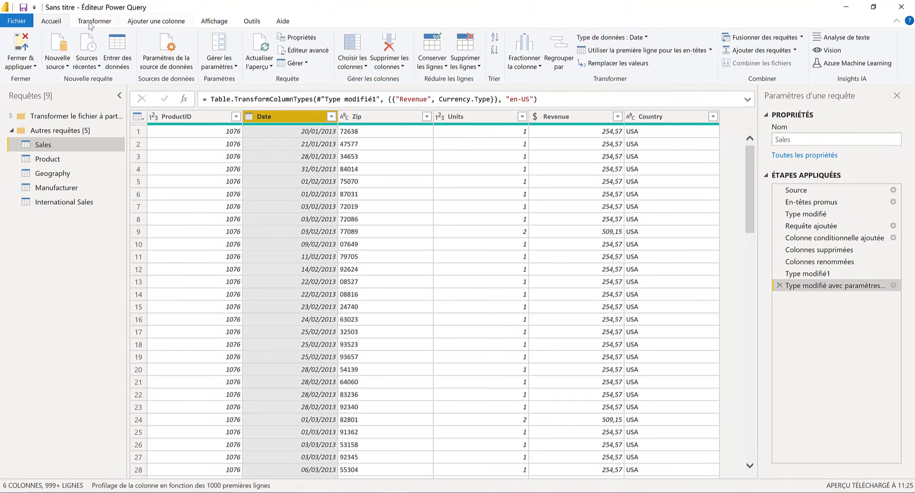
left_click(96, 23)
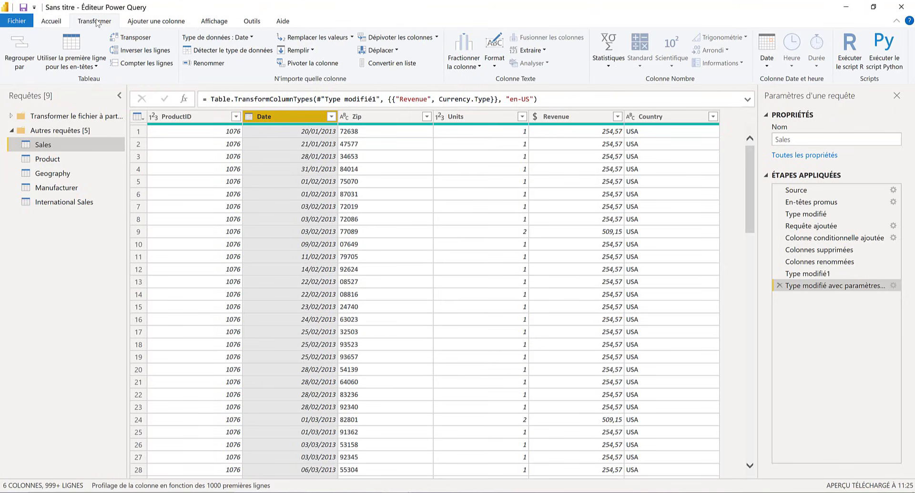
left_click(606, 62)
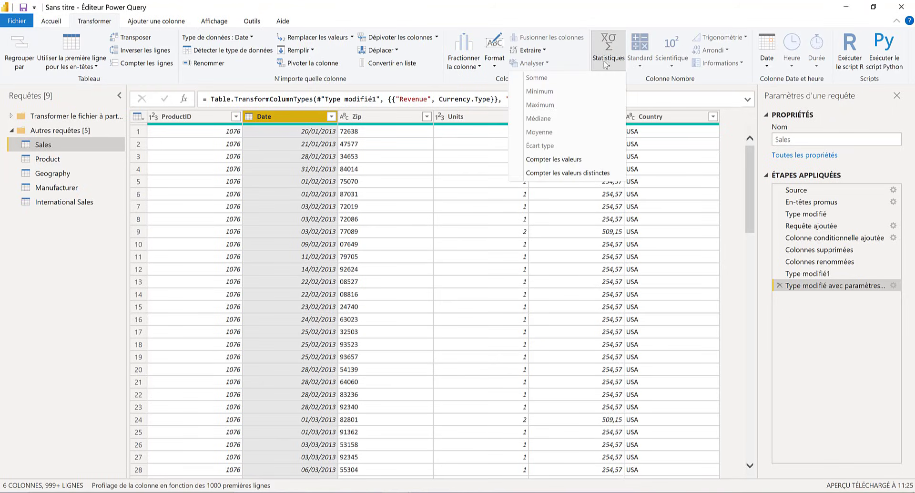
left_click(553, 160)
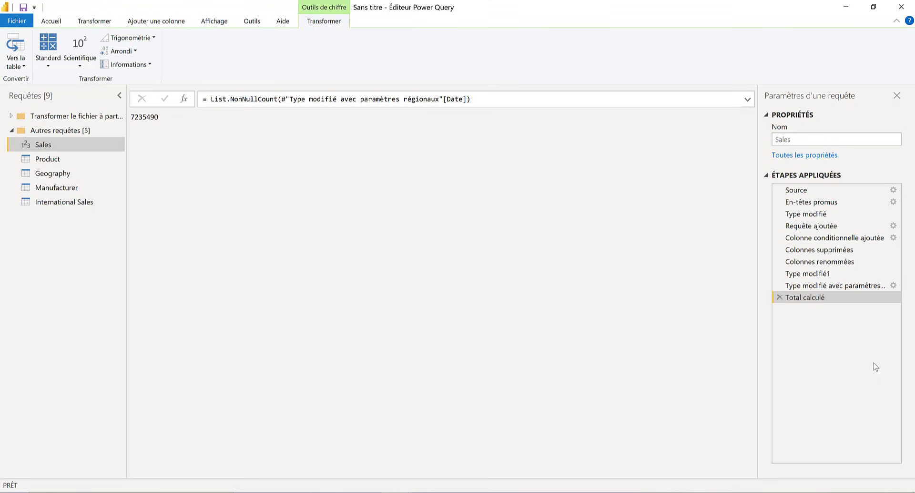
left_click(779, 298)
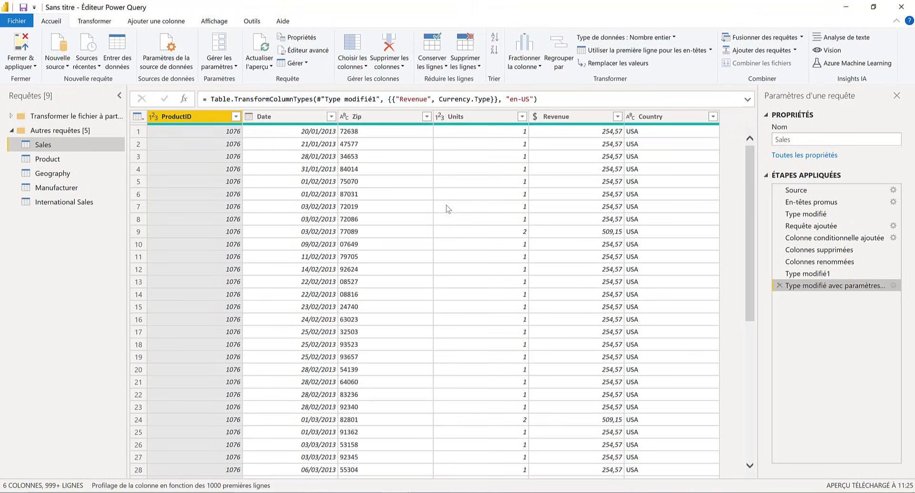
- Start a between (Entre) date filter on the Sales query's Date column with 01/01/2017 as the inclusive start date
left_click(294, 119)
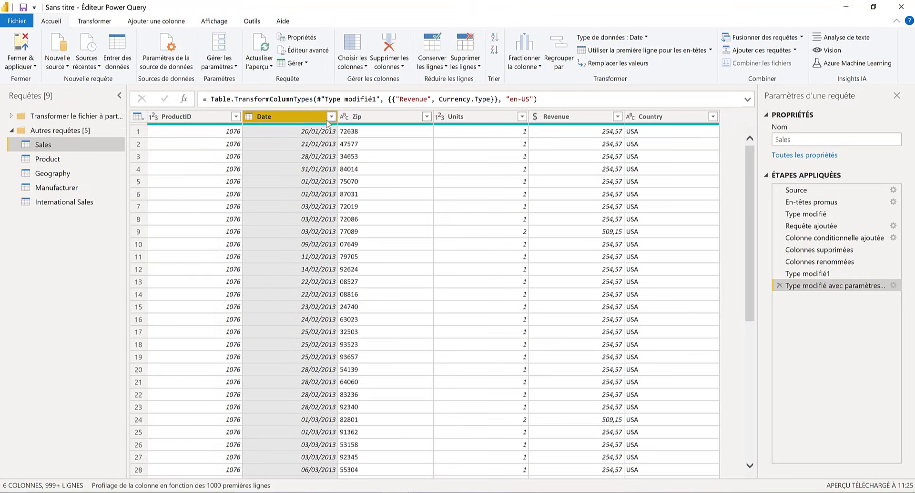
left_click(330, 116)
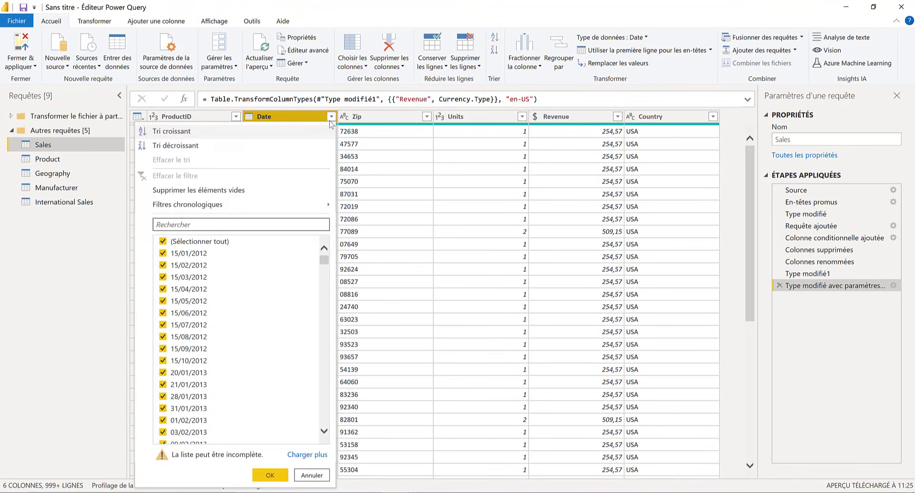
mouse_move(284, 207)
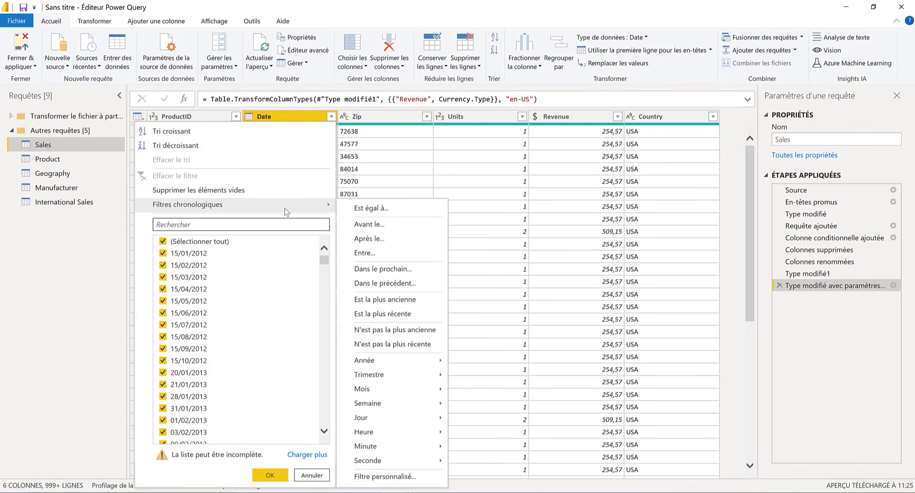
left_click(409, 250)
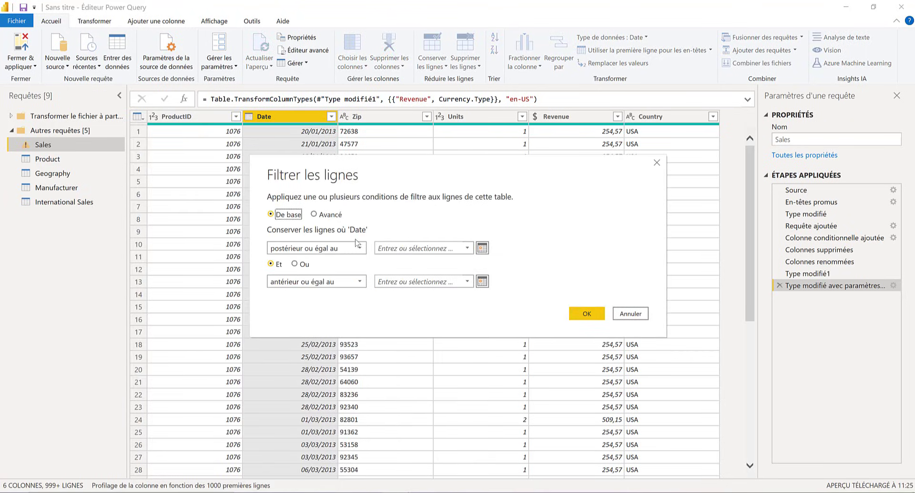
left_click(408, 246)
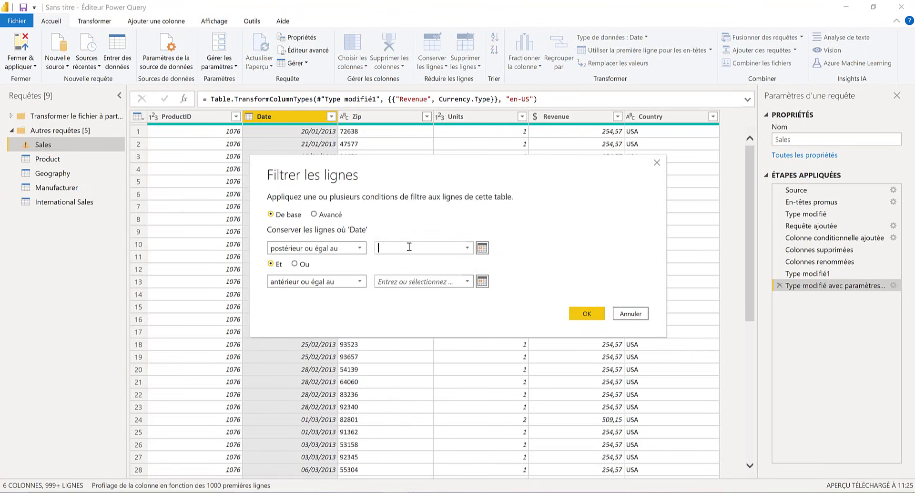
type("01/01/")
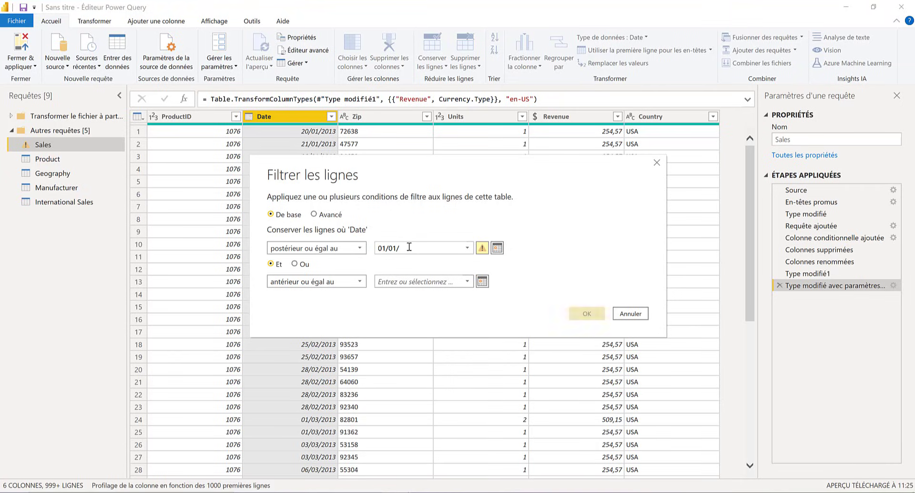
type("2017")
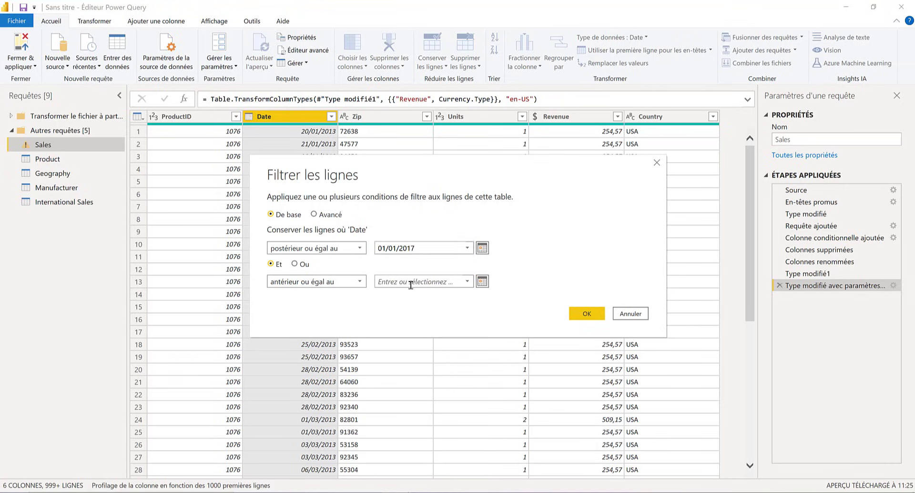
- Set the Date filter's inclusive end date to 31/12/2019 and apply the filter
left_click(429, 285)
type("31/4")
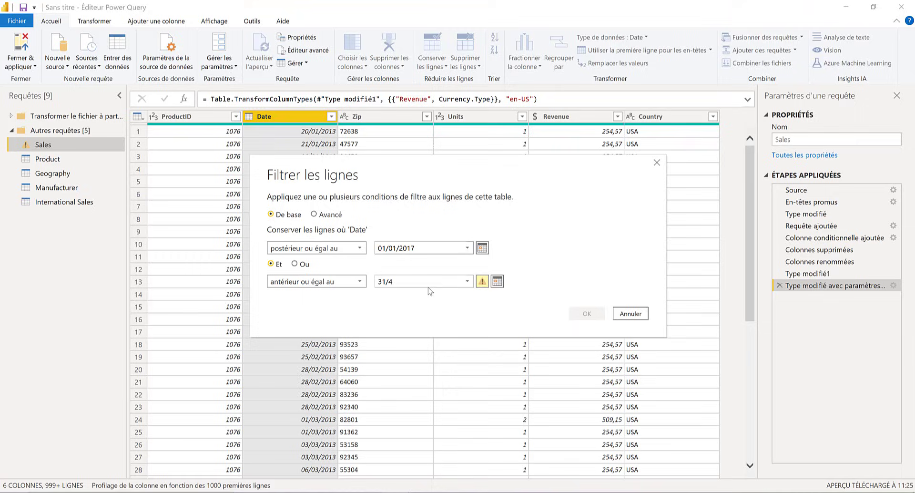
key("BackSpace")
type("12/2019")
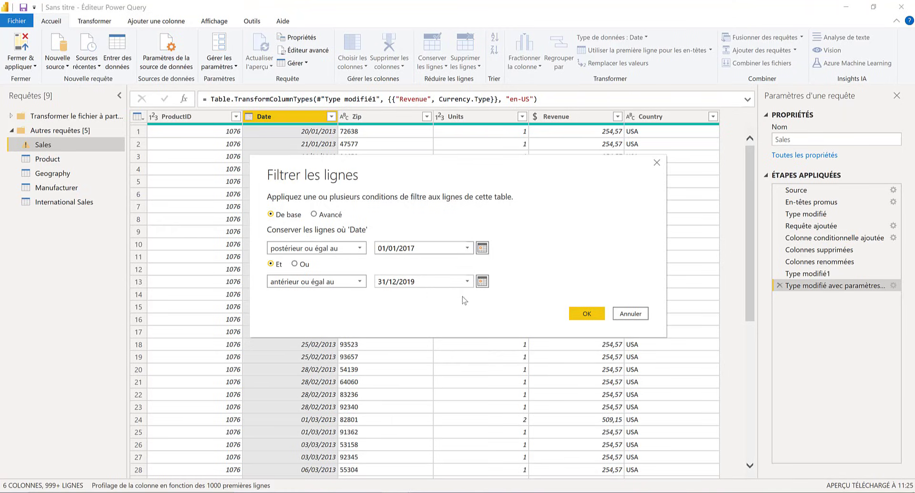
left_click(588, 316)
left_click(587, 314)
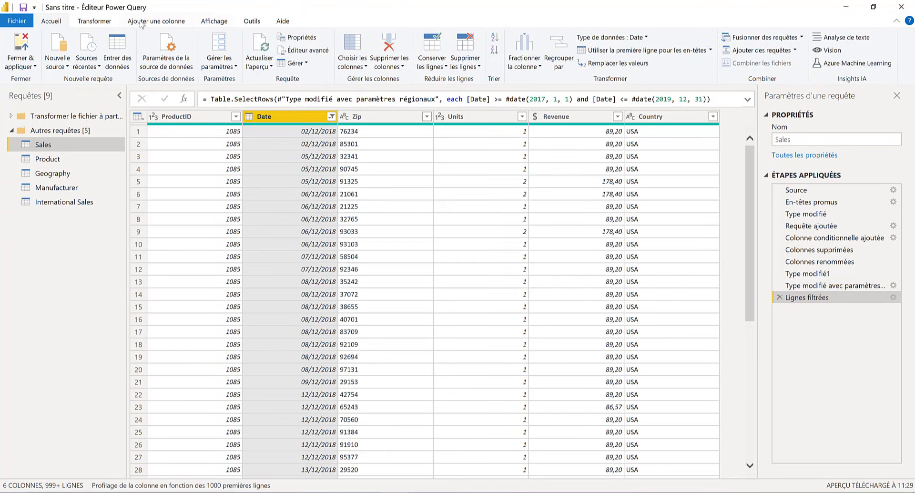
- Count the values in the filtered Date column and remove the calculated total from the applied steps
left_click(96, 22)
left_click(606, 67)
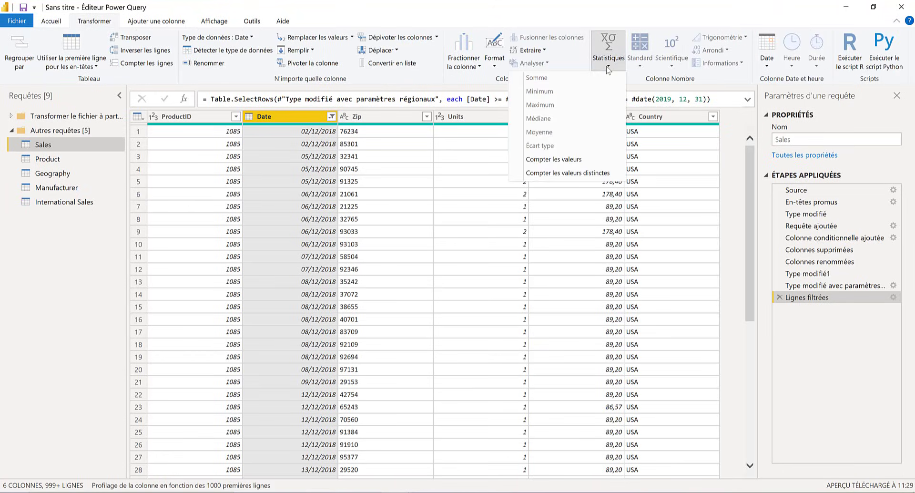
left_click(586, 158)
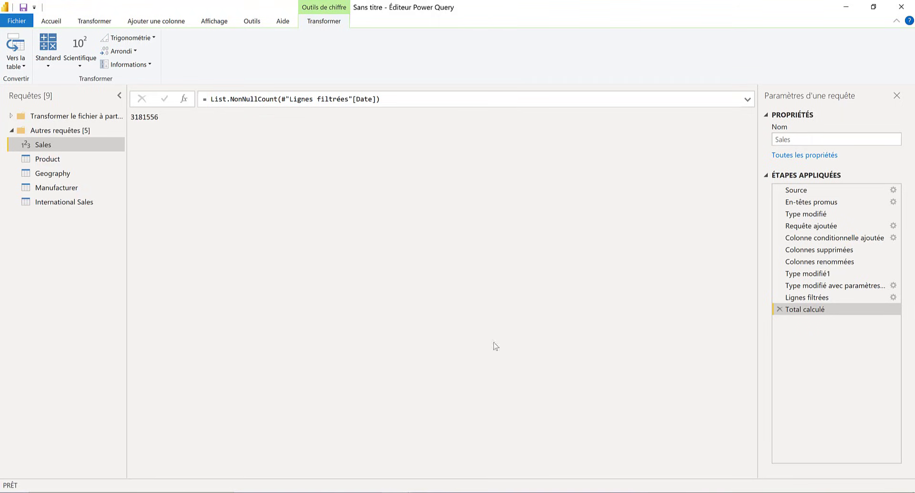
left_click(779, 309)
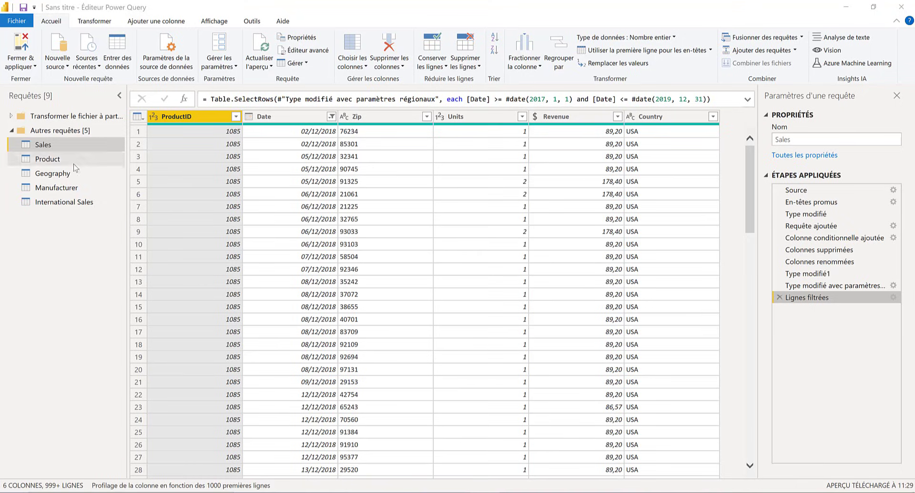
- Compare the Sales and International Sales queries and disable loading of International Sales into the model
left_click(51, 204)
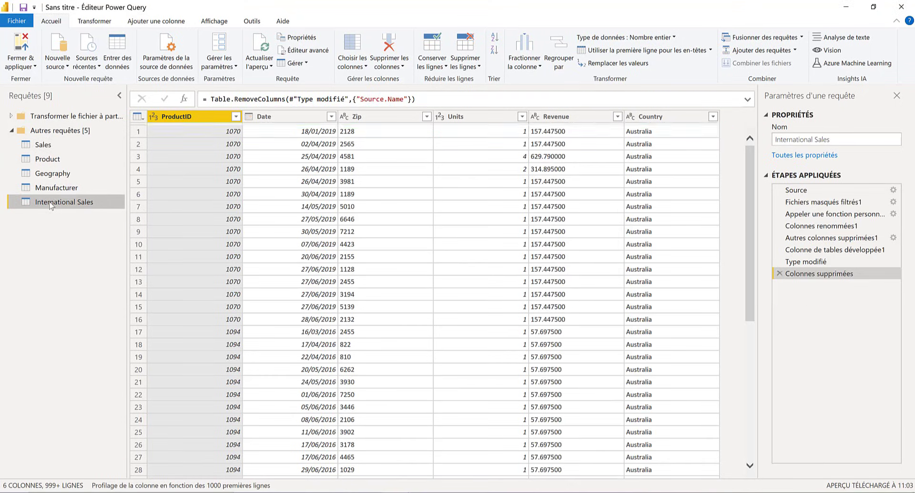
left_click(56, 146)
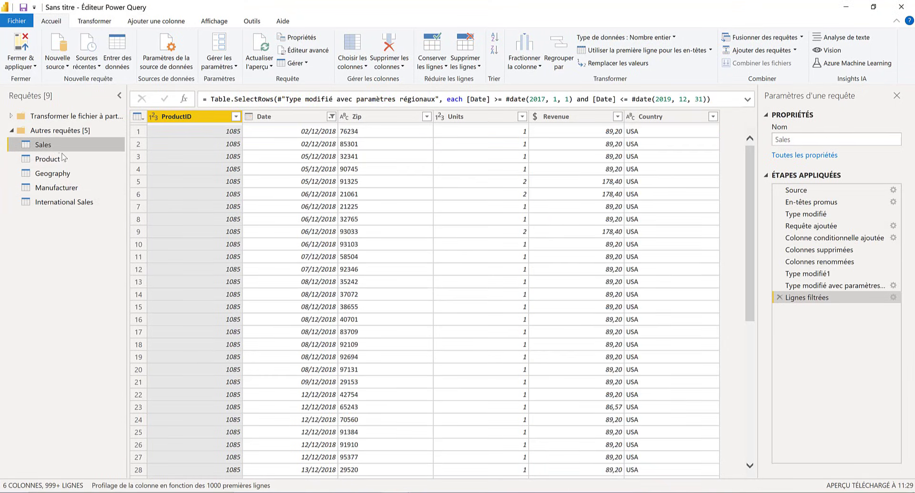
left_click(51, 209)
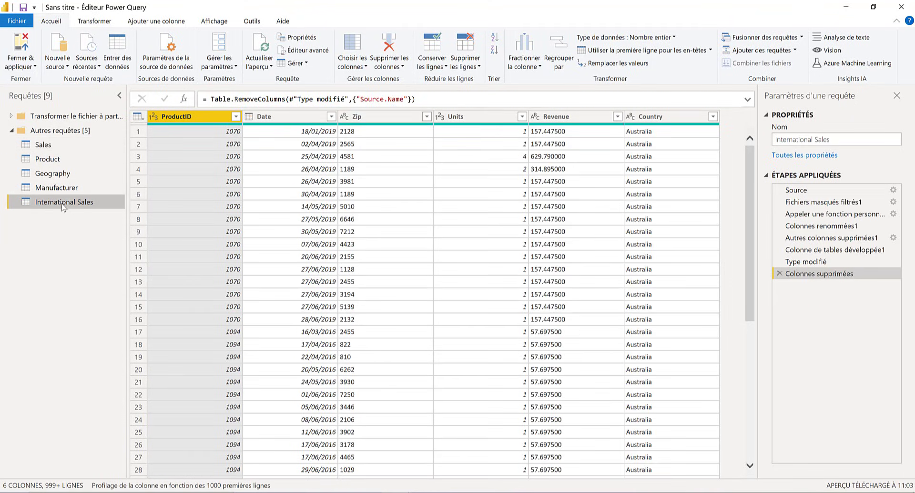
left_click(48, 145)
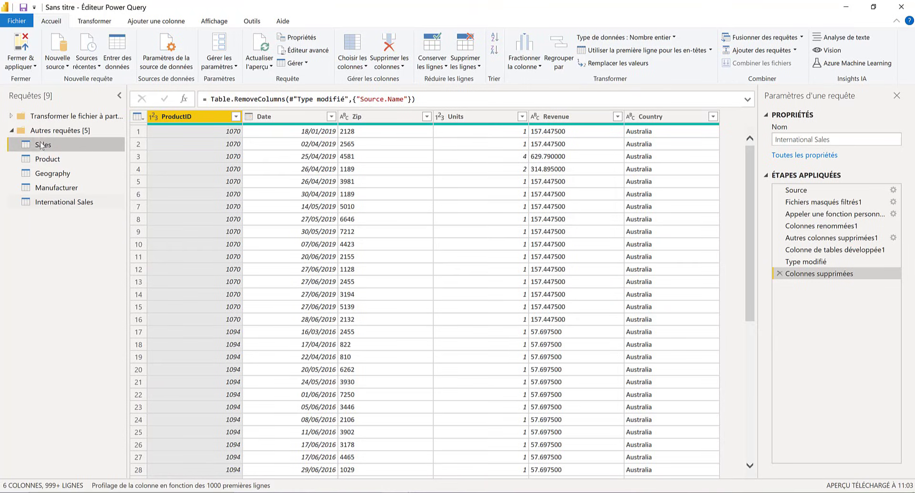
left_click(53, 203)
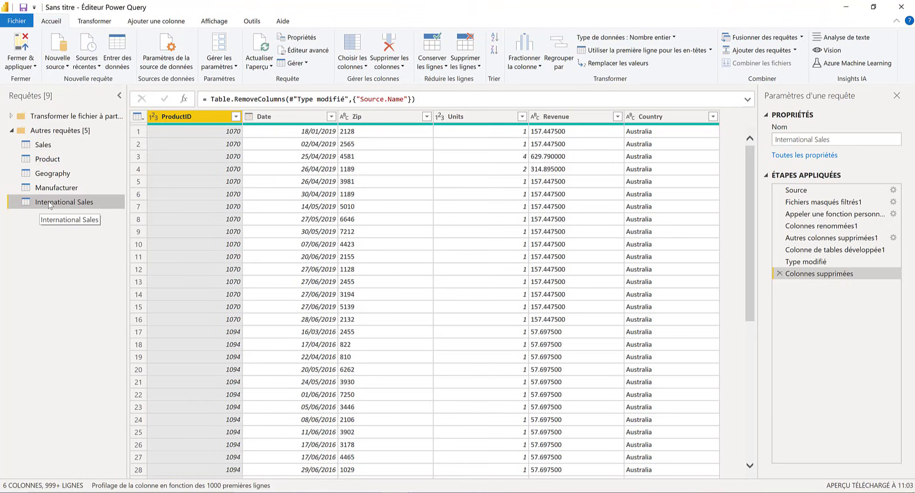
right_click(49, 205)
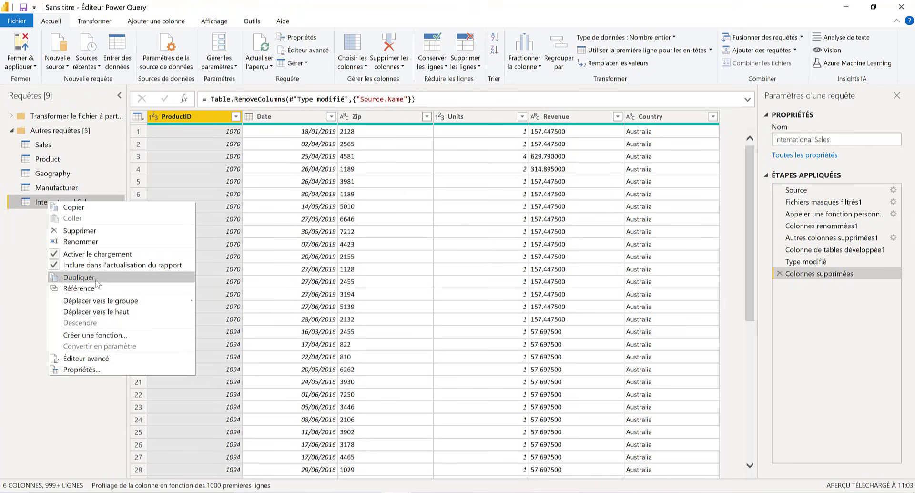
left_click(55, 255)
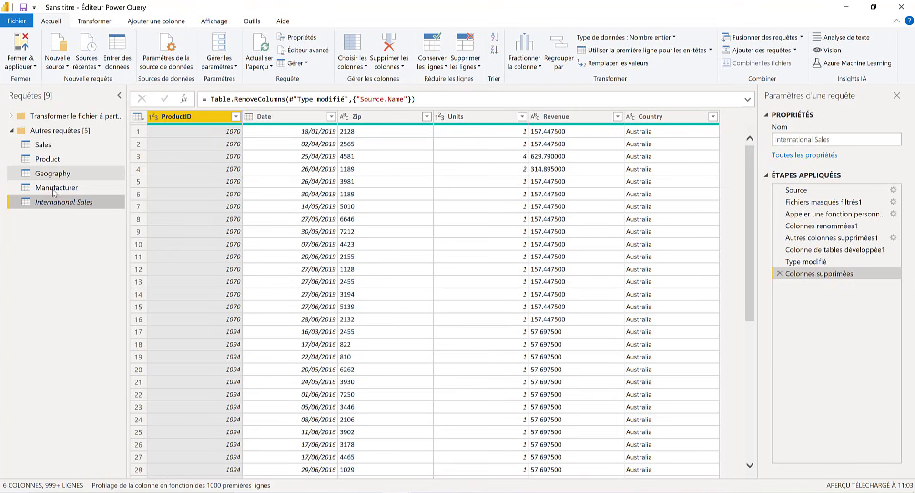
left_click(48, 147)
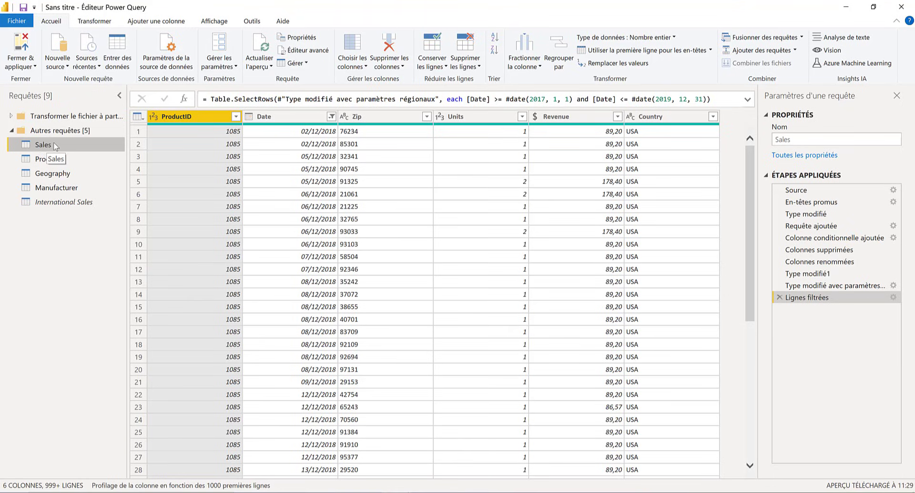
left_click(49, 201)
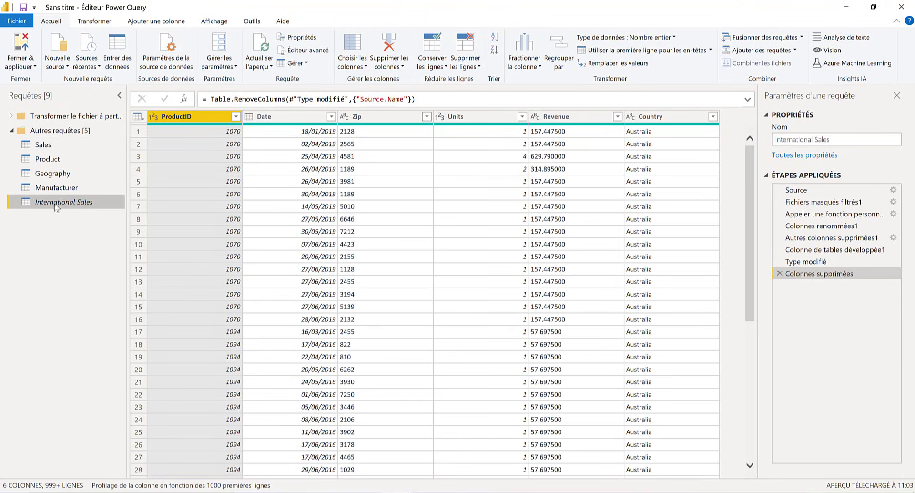
left_click(54, 145)
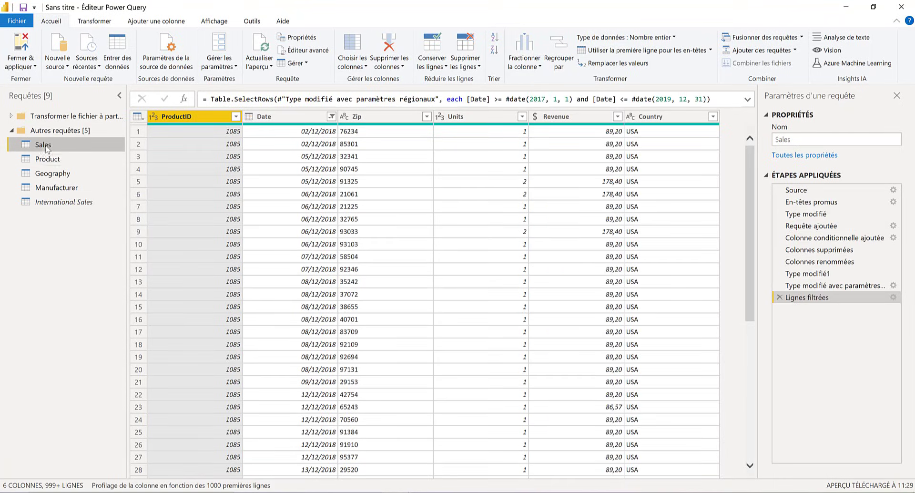
left_click(60, 203)
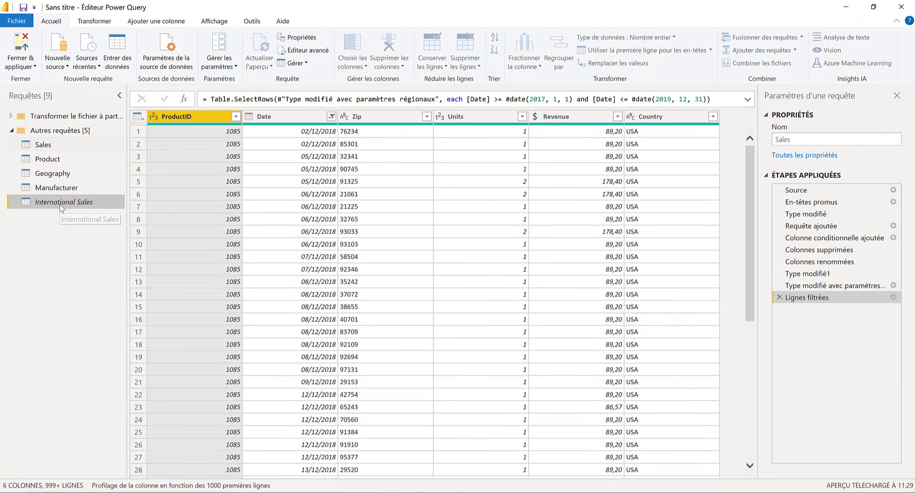
left_click(41, 147)
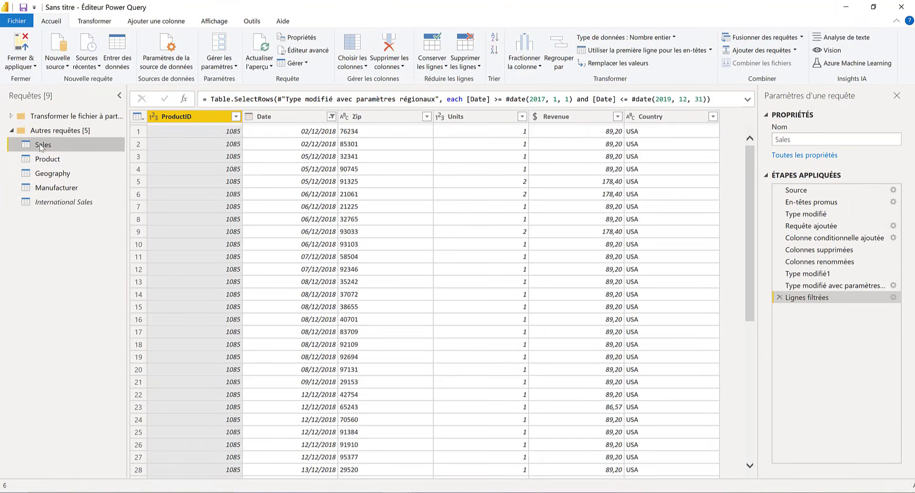
- Examine the query dependencies diagram, enlarged and fitted so every link between sources and queries shows, and close it
left_click(214, 21)
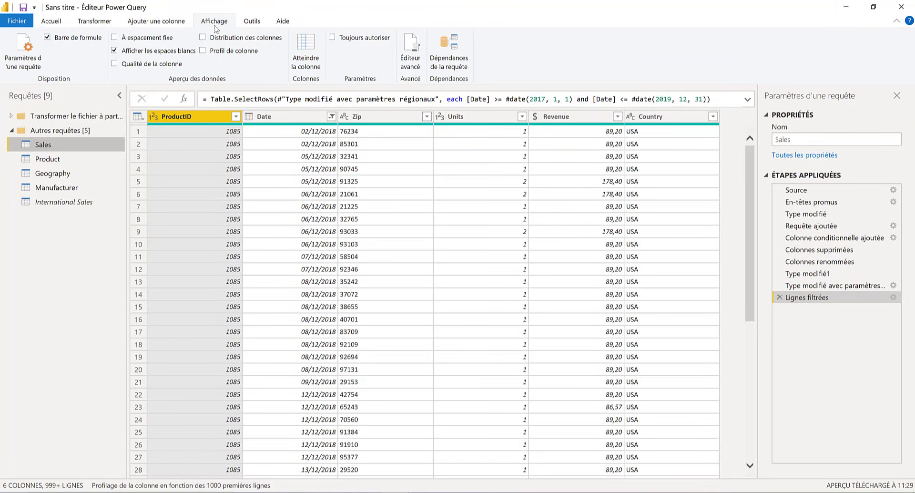
left_click(457, 54)
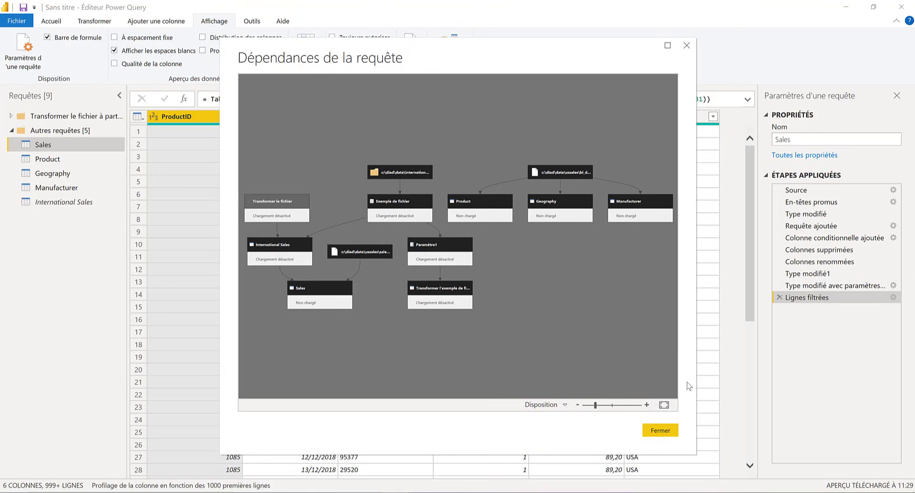
left_click(646, 405)
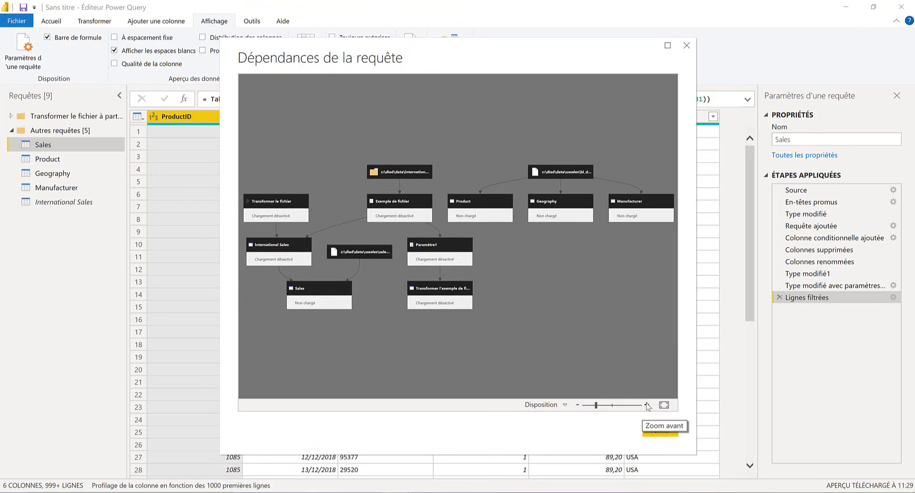
left_click(647, 405)
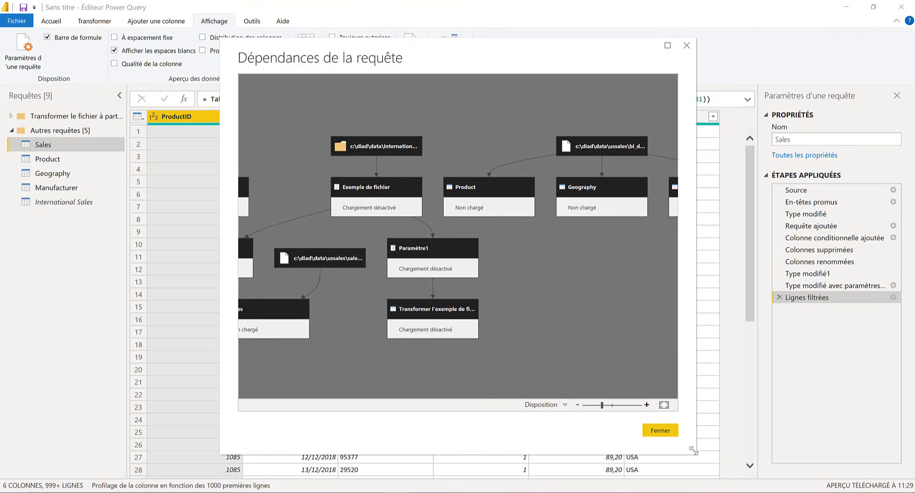
left_click_drag(694, 450, 831, 471)
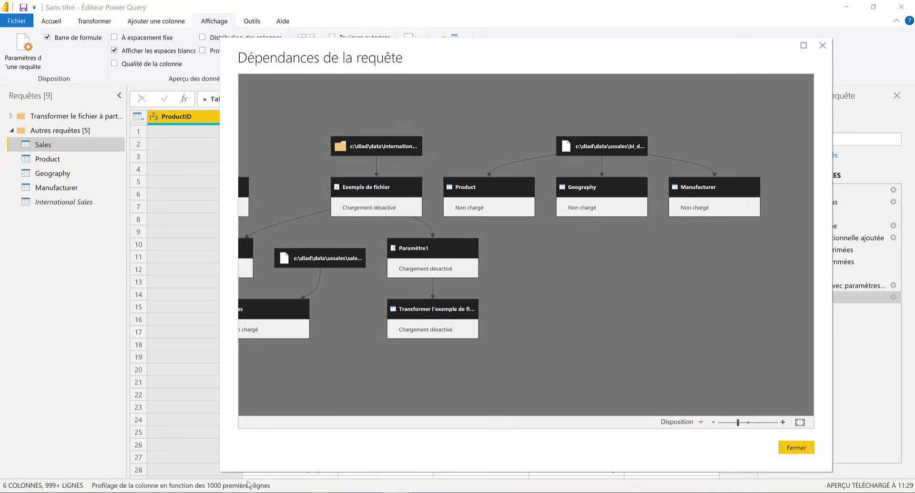
left_click_drag(221, 468, 61, 437)
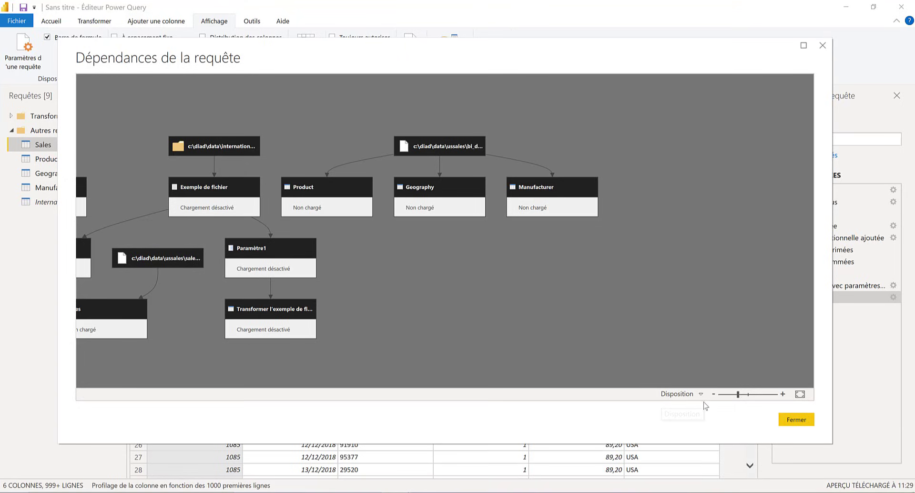
left_click(799, 394)
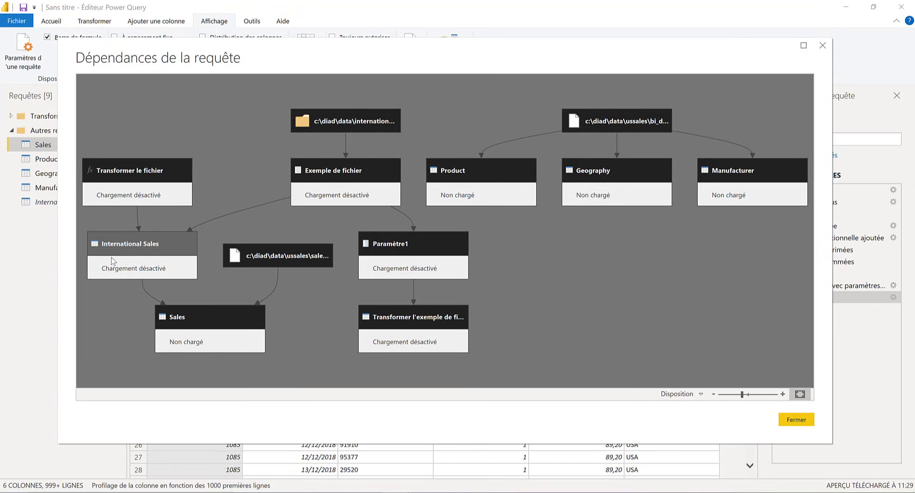
left_click(794, 419)
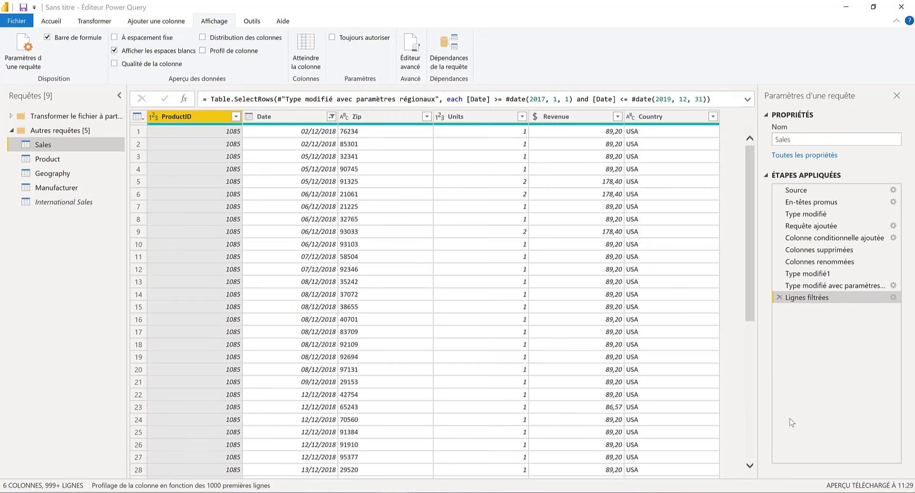
- Review the columns and applied steps of the Product, Geography, Manufacturer, International Sales and Sales queries
left_click(48, 160)
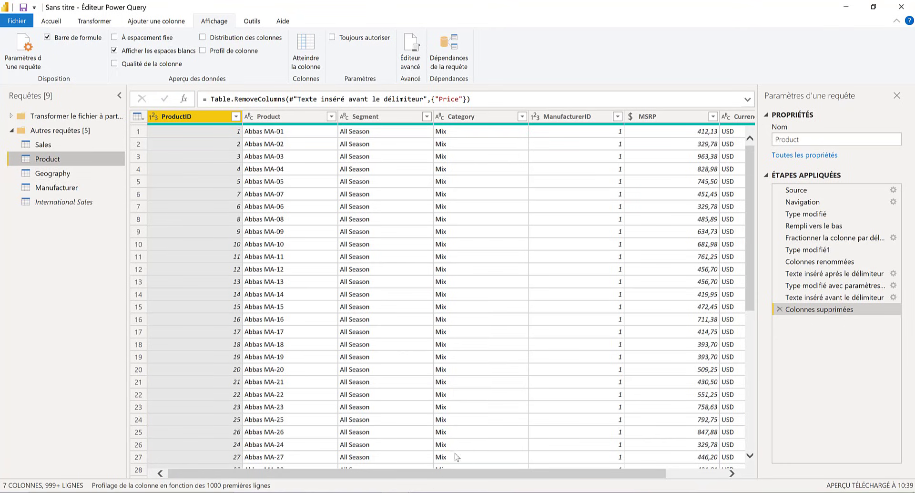
left_click_drag(468, 474, 238, 481)
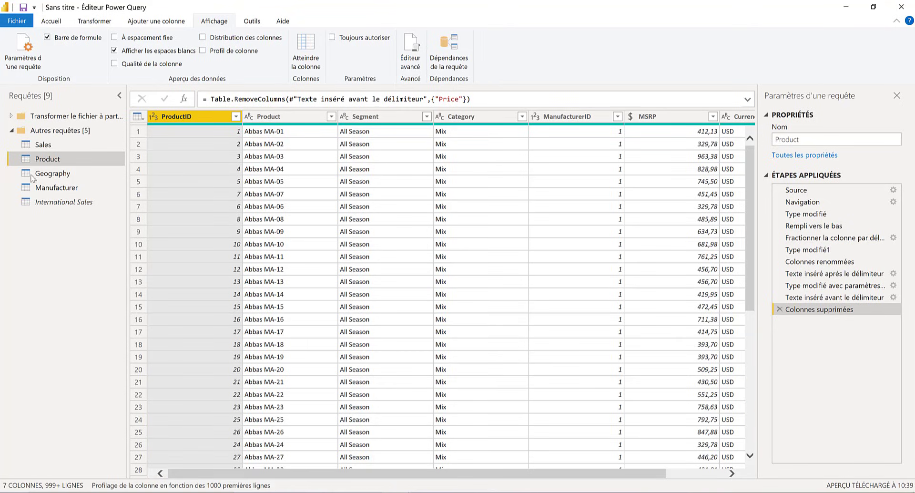
left_click(63, 177)
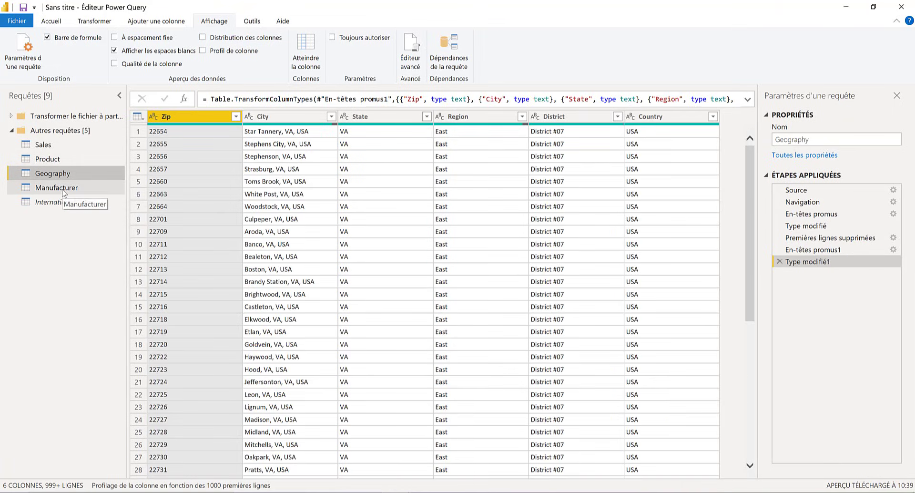
left_click(63, 189)
left_click(62, 201)
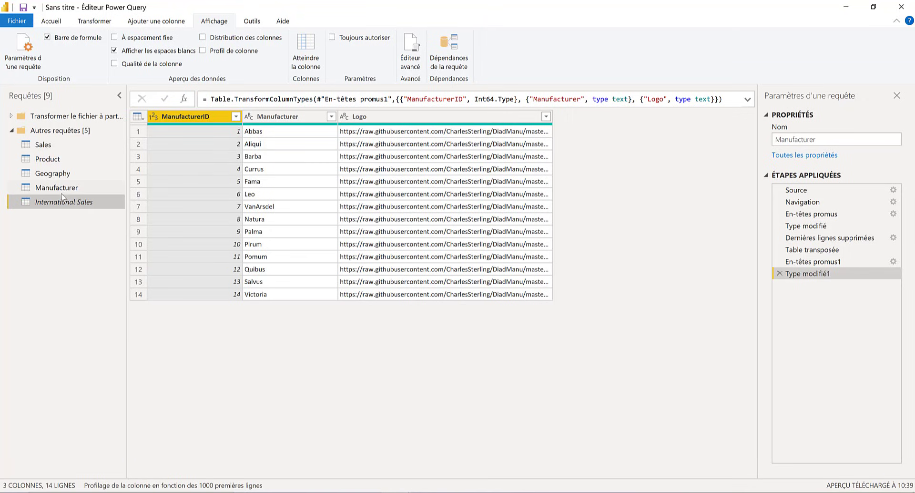
left_click(62, 190)
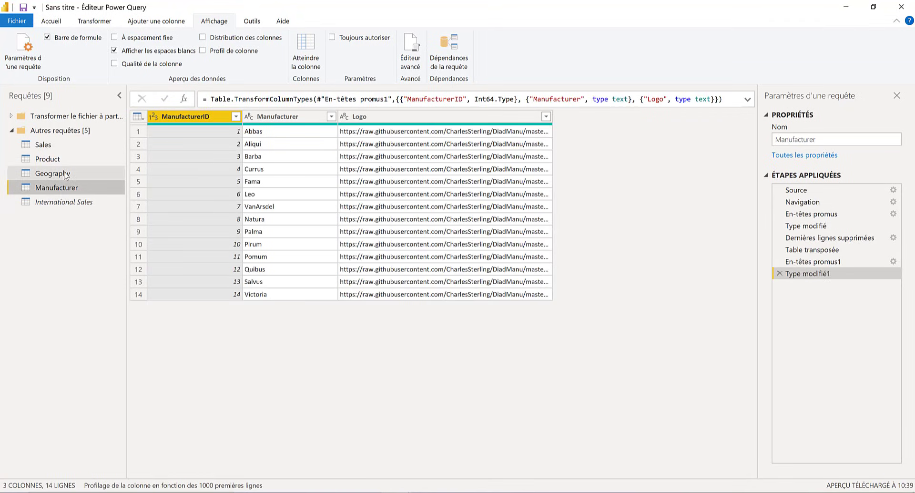
left_click(66, 175)
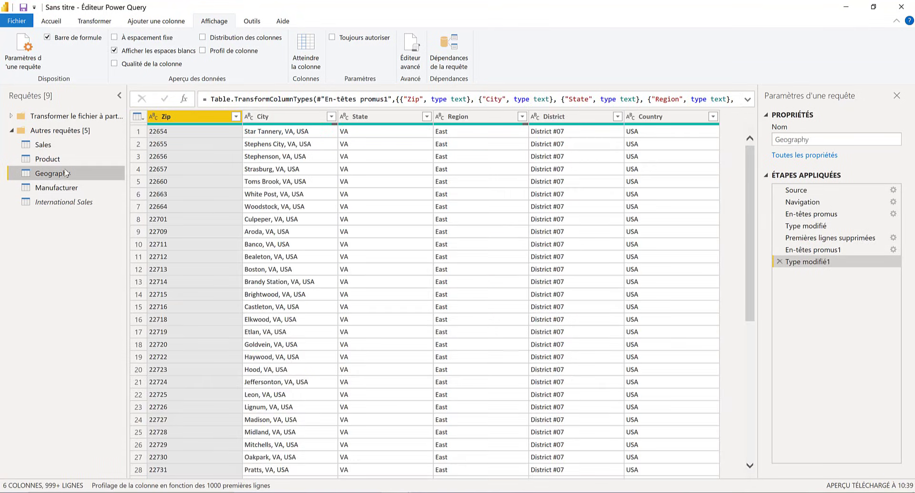
left_click(67, 160)
left_click(61, 144)
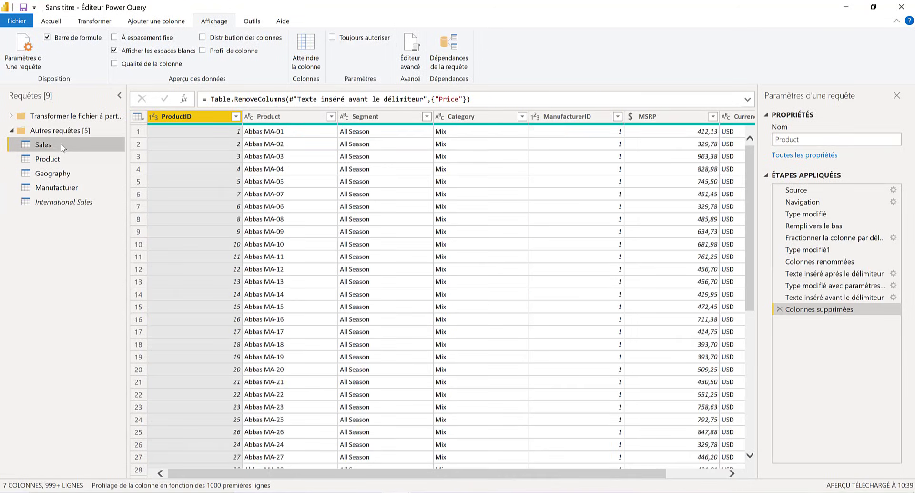
- Close the query editor and apply all query changes to load the data into the model
left_click(51, 21)
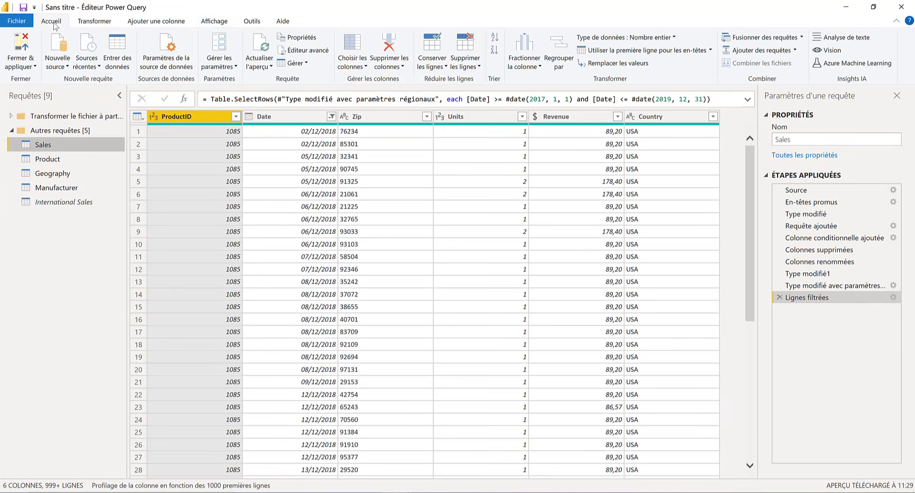
left_click(27, 67)
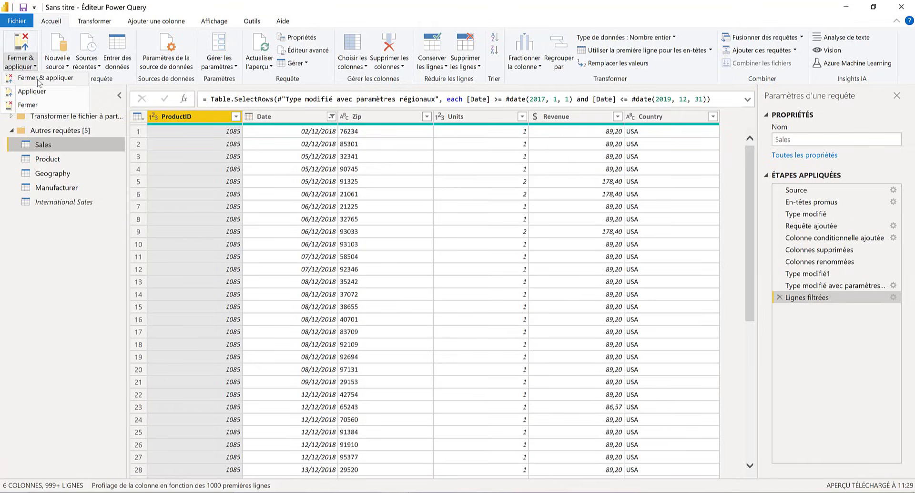
left_click(39, 80)
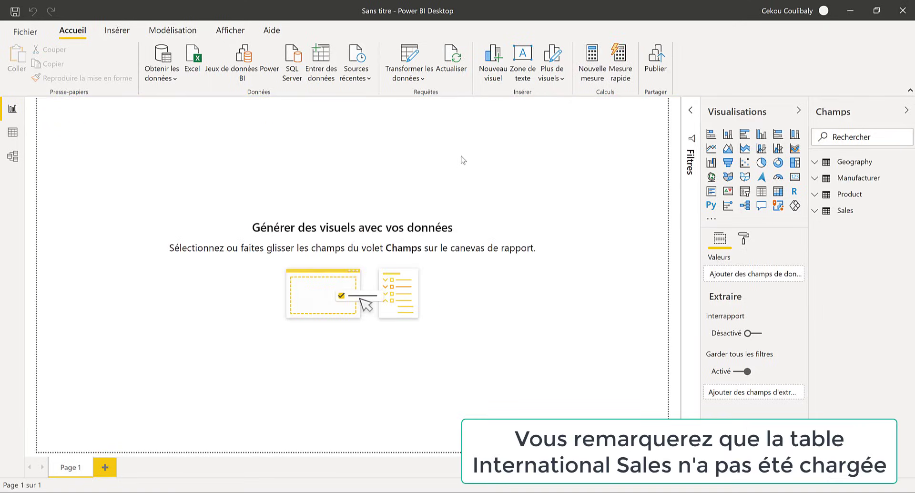
- Check which tables were loaded by expanding and collapsing Geography, Manufacturer, Product and Sales in the field list
left_click(850, 164)
left_click(849, 165)
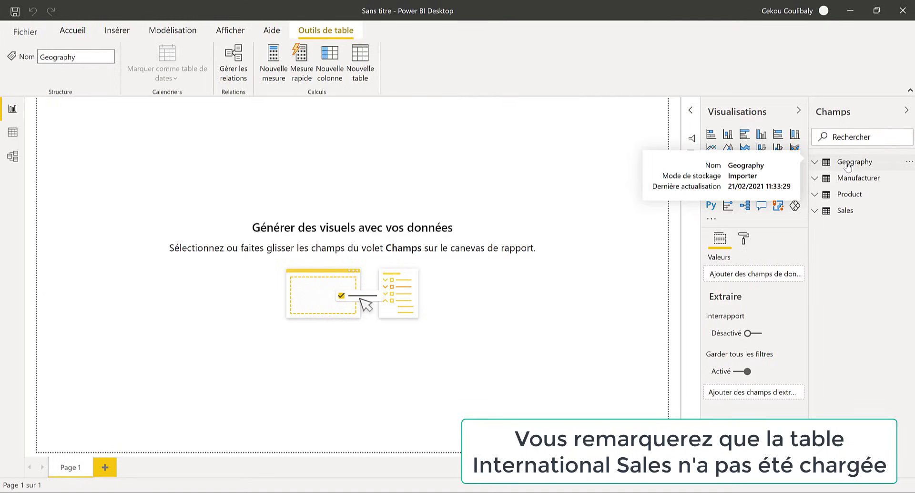
left_click(845, 181)
left_click(845, 181)
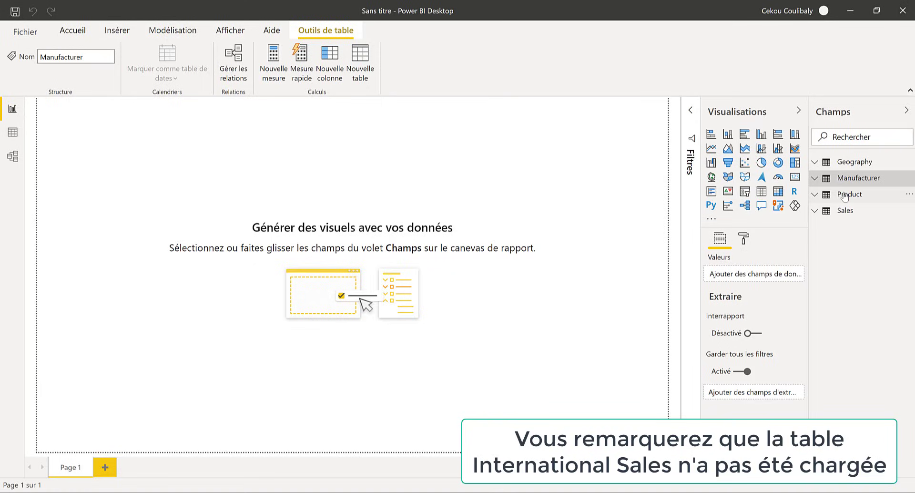
left_click(844, 195)
left_click(844, 195)
left_click(842, 212)
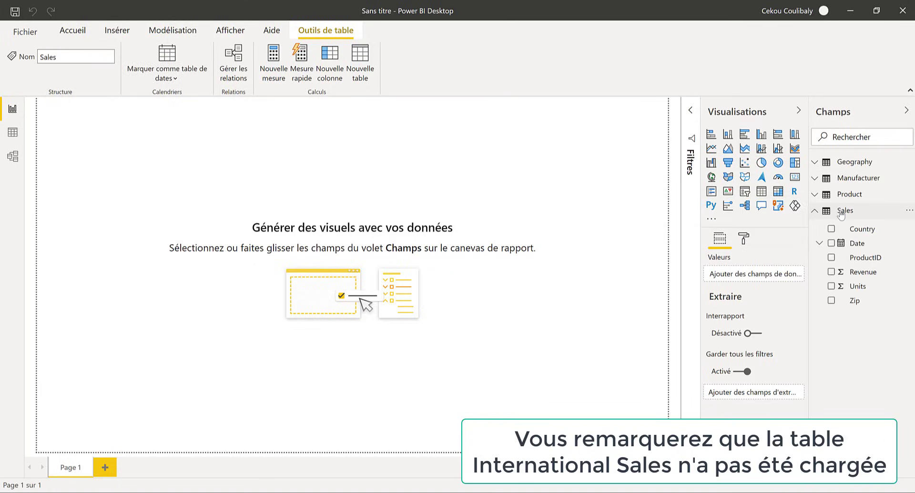
left_click(841, 213)
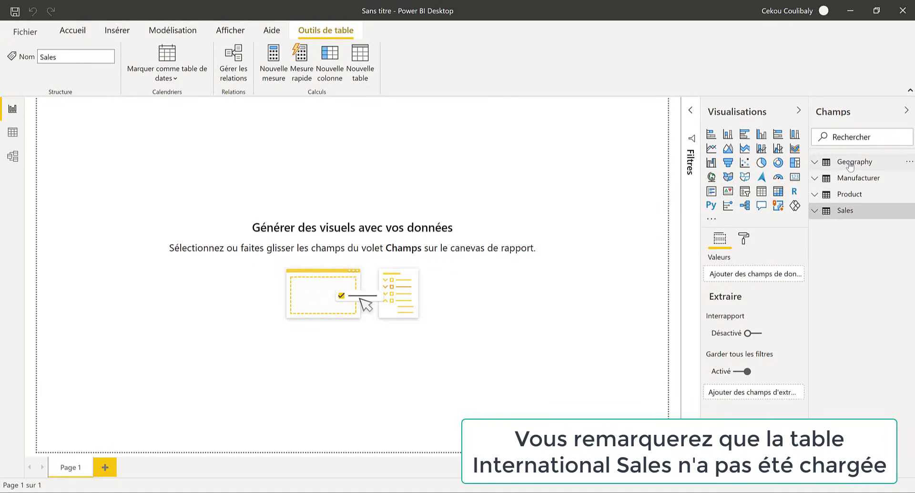
mouse_move(849, 165)
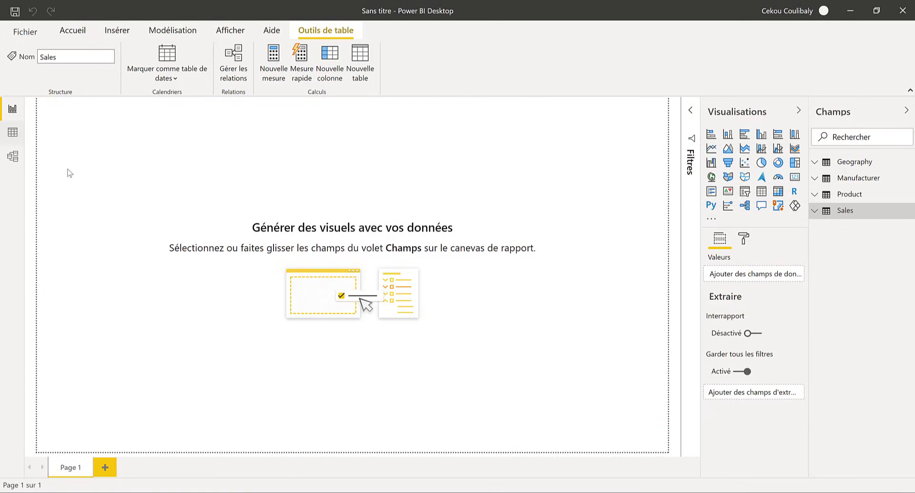
- Save the report as MyFirstPowerBIReport in the C:\DIAD folder as a Power BI file
left_click(25, 33)
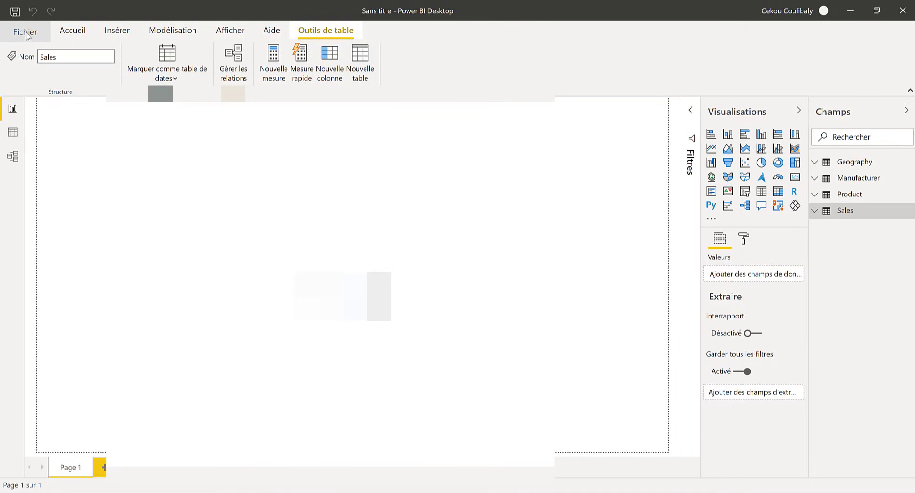
left_click(53, 108)
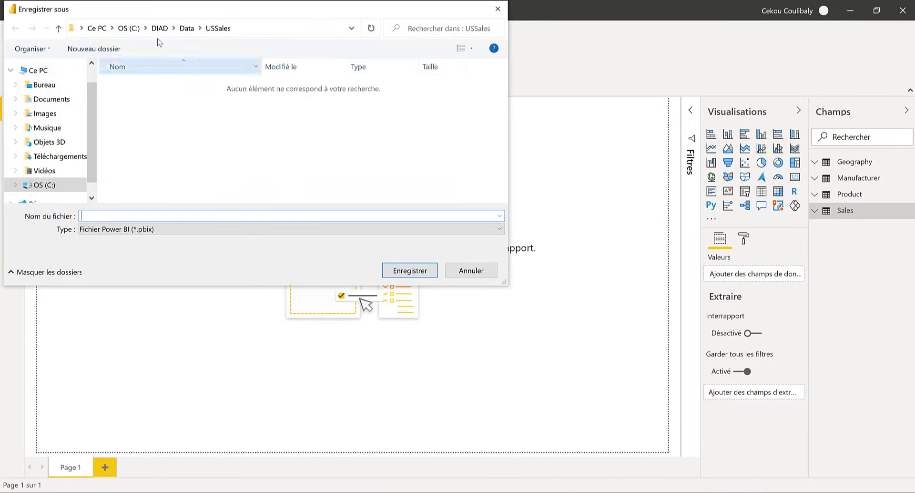
left_click(159, 30)
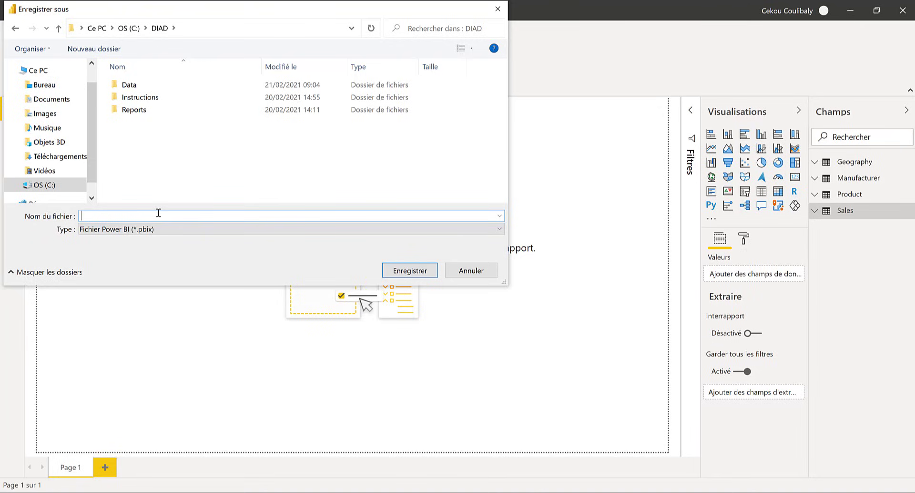
type("MyFirstPowerBIReport")
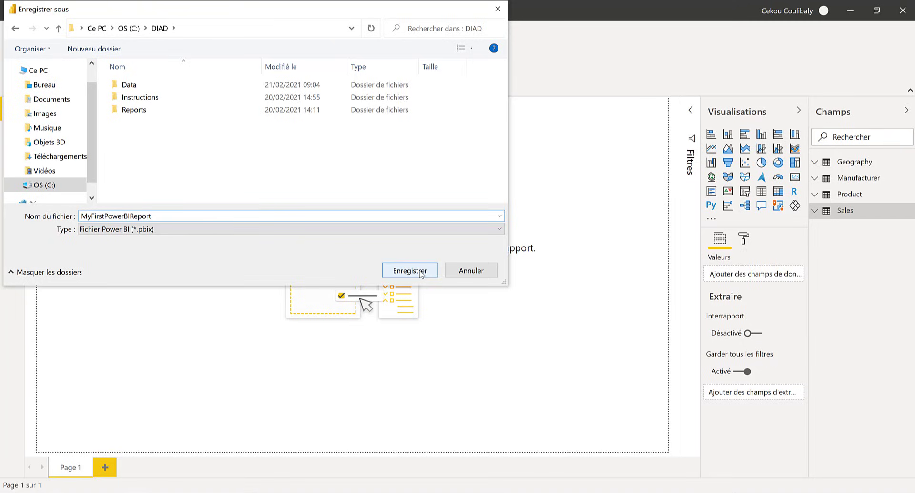
left_click(421, 273)
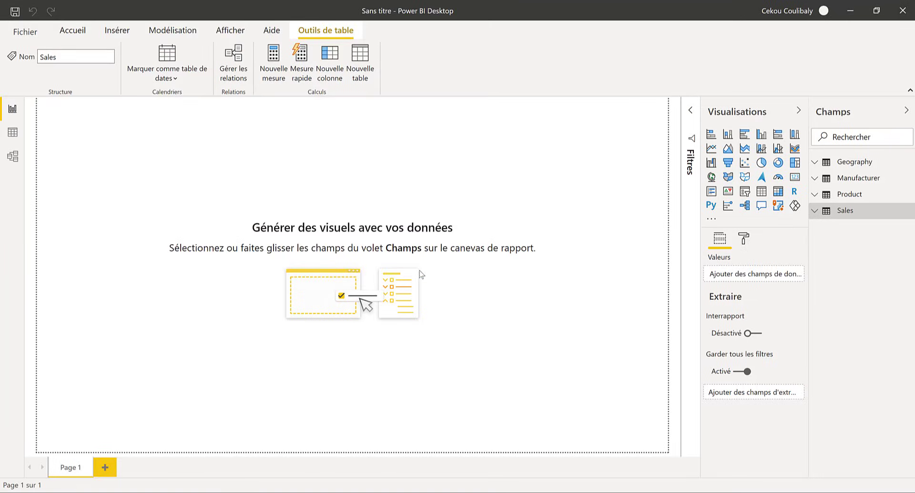